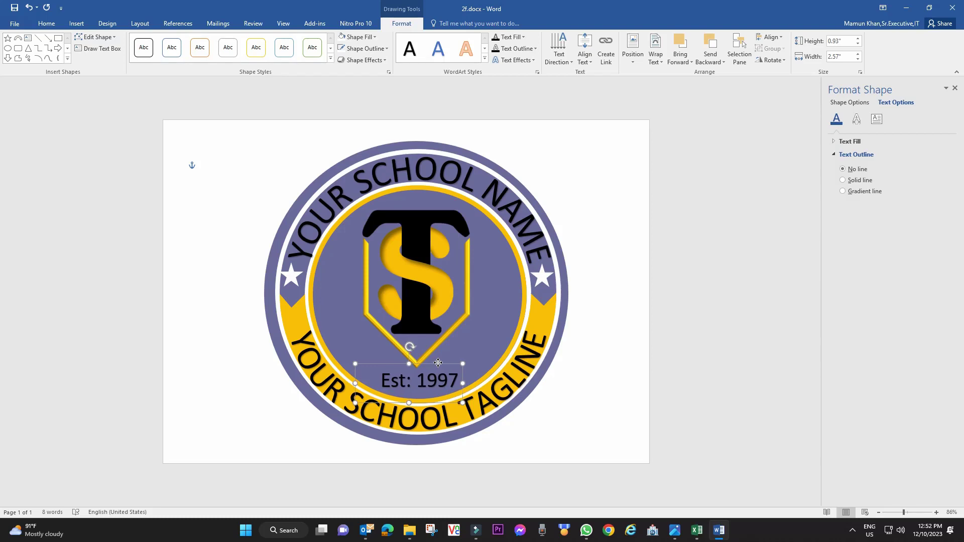
Preview the finished circular logo in 2f.docx, then go to File to start a new document
{"action": "left_click", "coordinate": [587, 332]}
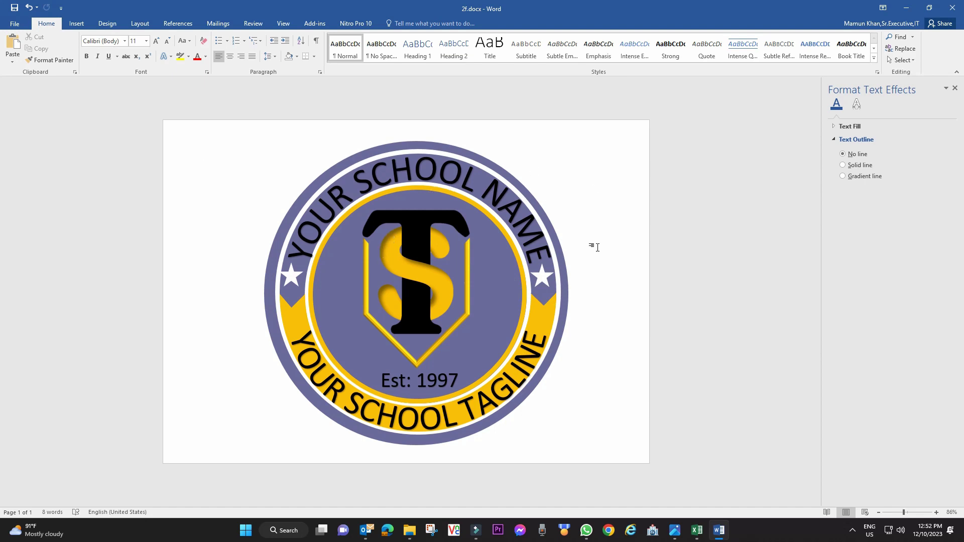
{"action": "scroll", "coordinate": [596, 247], "scroll_direction": "up", "scroll_amount": 7, "text": "ctrl"}
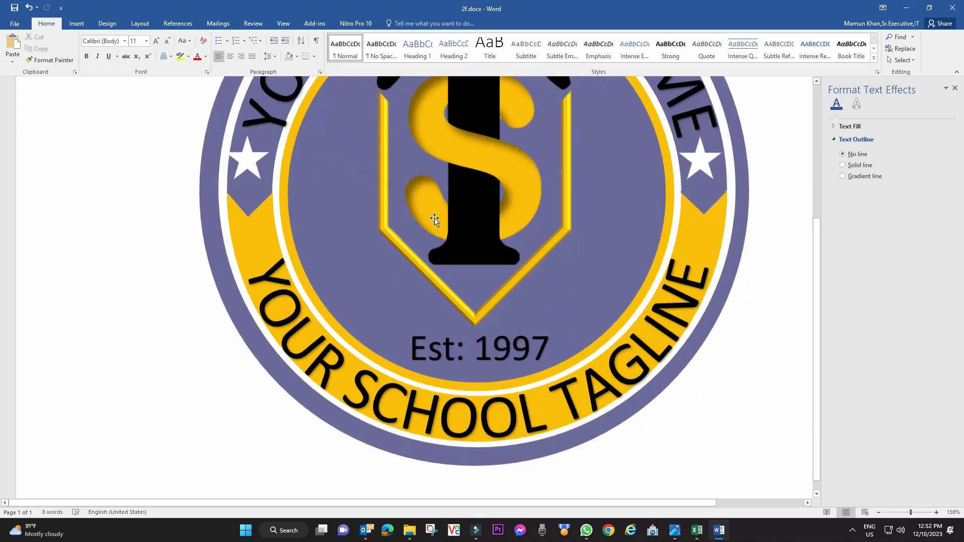
{"action": "scroll", "coordinate": [435, 220], "scroll_direction": "down", "scroll_amount": 2, "text": "ctrl"}
{"action": "scroll", "coordinate": [448, 208], "scroll_direction": "down", "scroll_amount": 2, "text": "ctrl"}
{"action": "scroll", "coordinate": [449, 206], "scroll_direction": "down", "scroll_amount": 1, "text": "ctrl"}
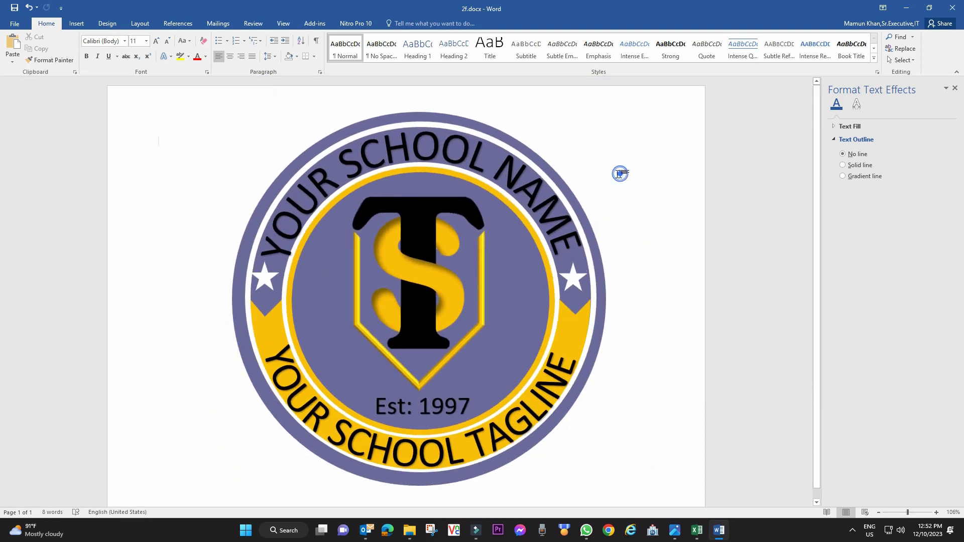
{"action": "left_click", "coordinate": [15, 24]}
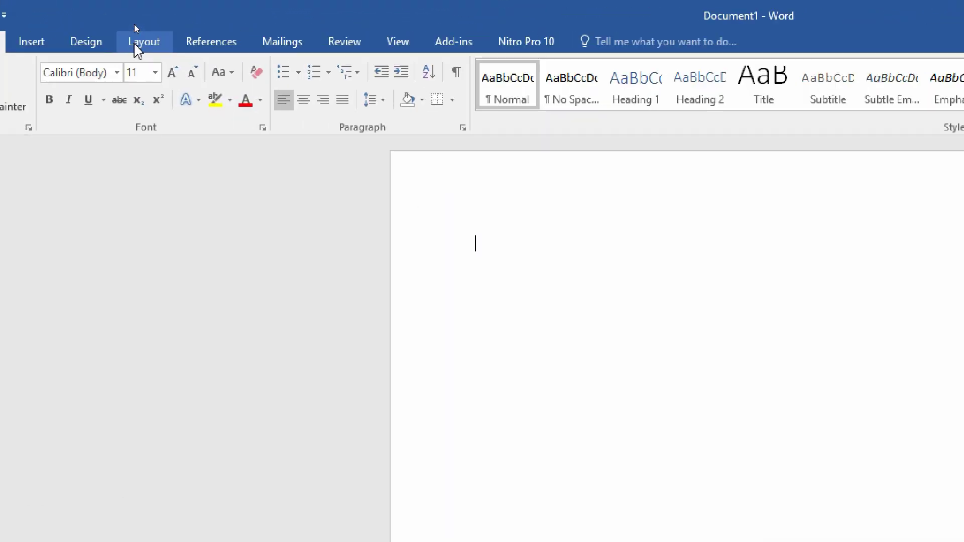
Switch Document1 to landscape orientation and bring up the Insert shapes gallery
{"action": "left_click", "coordinate": [134, 50]}
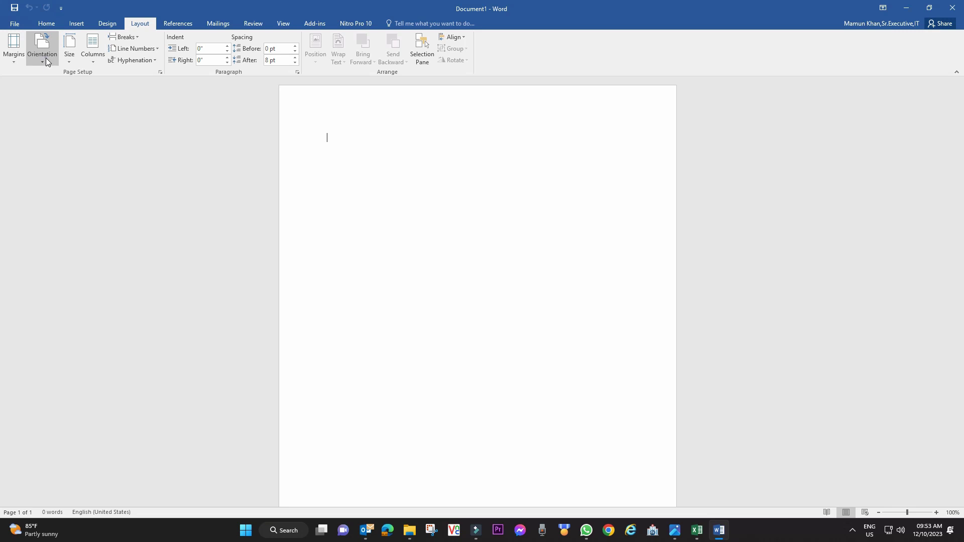
{"action": "left_click", "coordinate": [46, 60]}
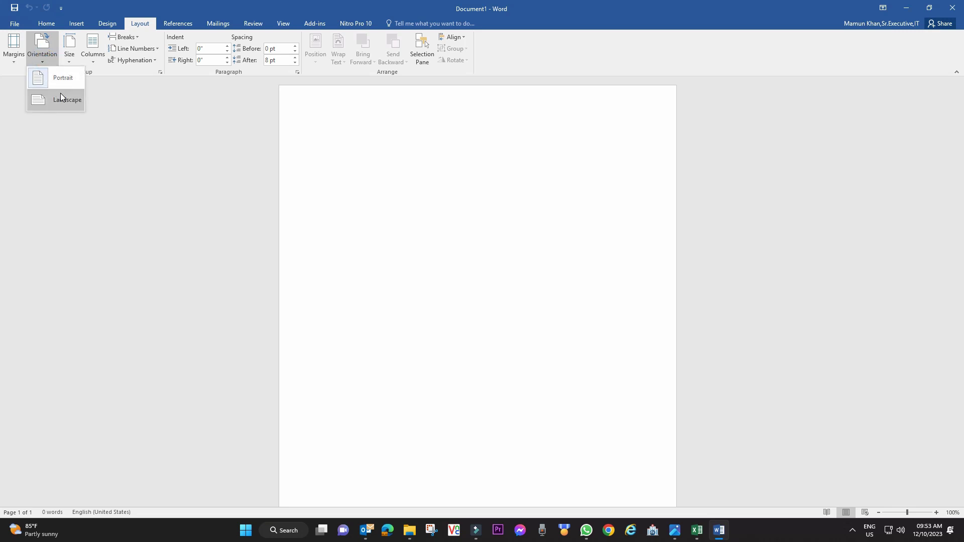
{"action": "left_click", "coordinate": [60, 95]}
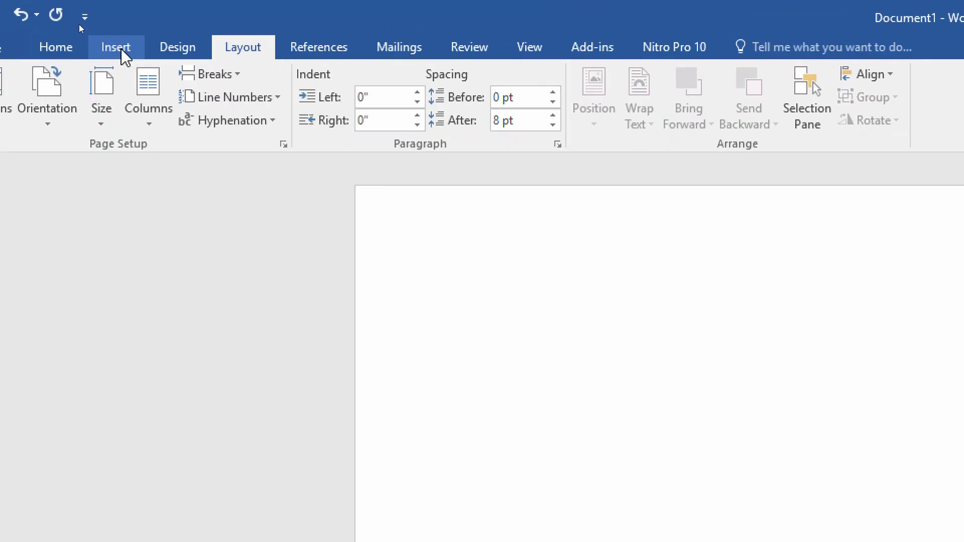
{"action": "left_click", "coordinate": [80, 24]}
{"action": "left_click", "coordinate": [276, 129]}
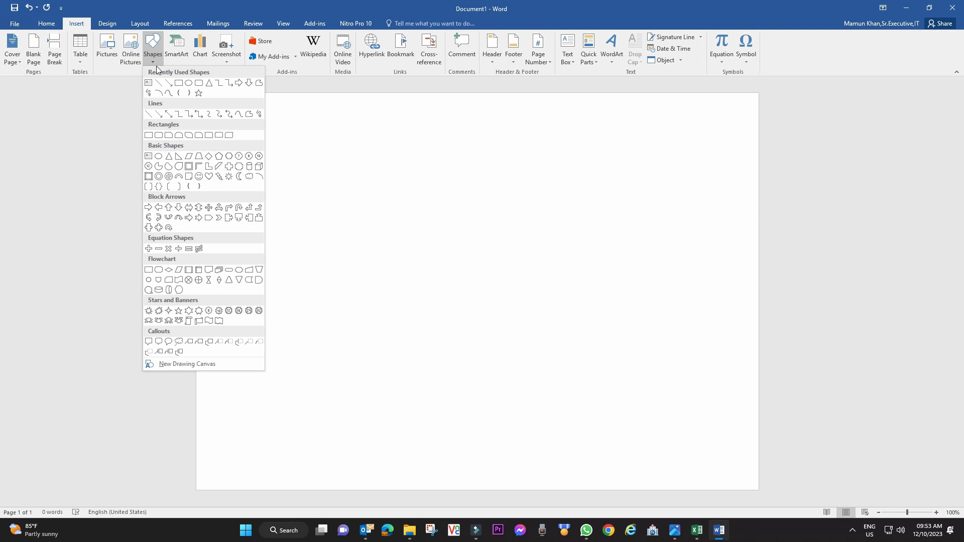
Draw a large perfect circle on the page with the Oval shape
{"action": "left_click", "coordinate": [159, 156]}
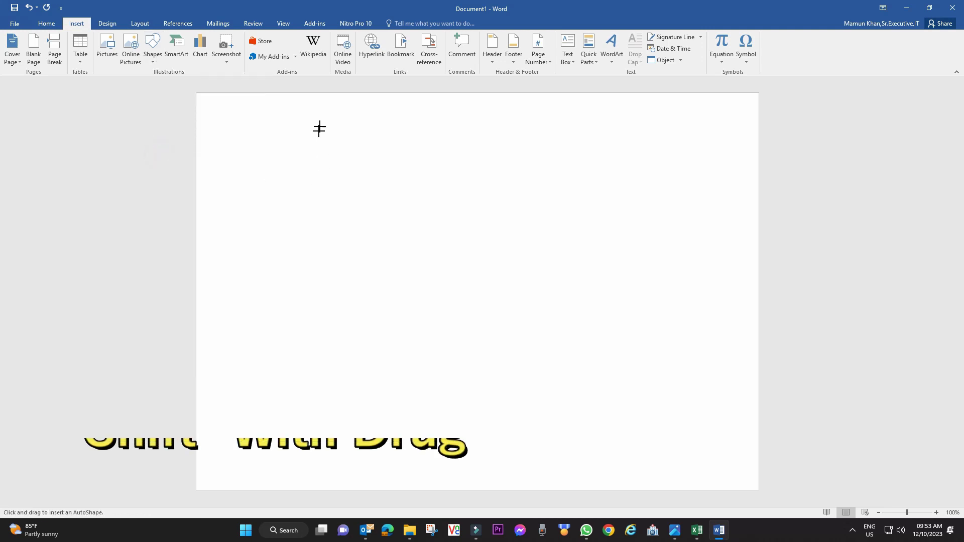
{"action": "left_click_drag", "start_coordinate": [319, 117], "coordinate": [405, 203]}
{"action": "left_click_drag", "start_coordinate": [409, 252], "coordinate": [621, 469]}
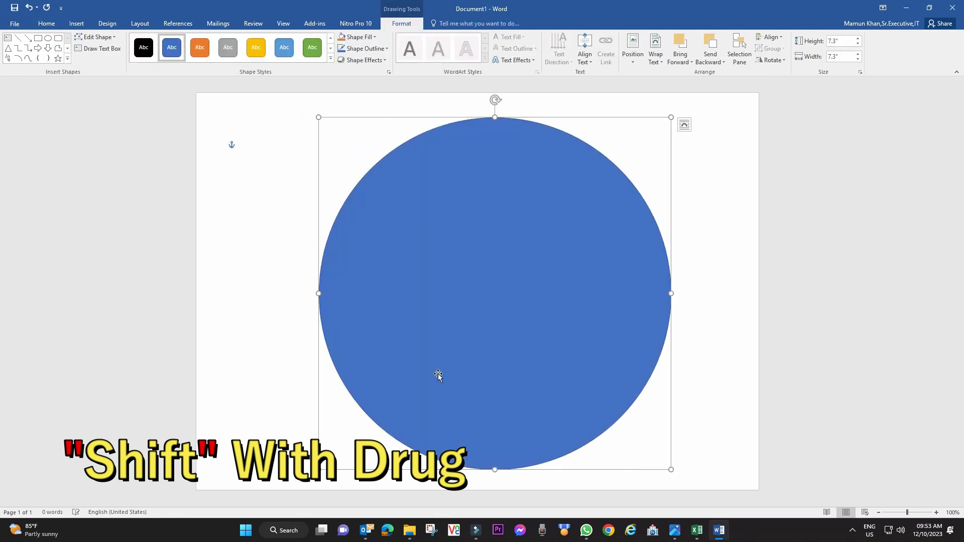
{"action": "mouse_move", "coordinate": [510, 314]}
{"action": "left_mouse_down"}
{"action": "mouse_move", "coordinate": [496, 315]}
{"action": "mouse_move", "coordinate": [505, 309]}
{"action": "left_mouse_up"}
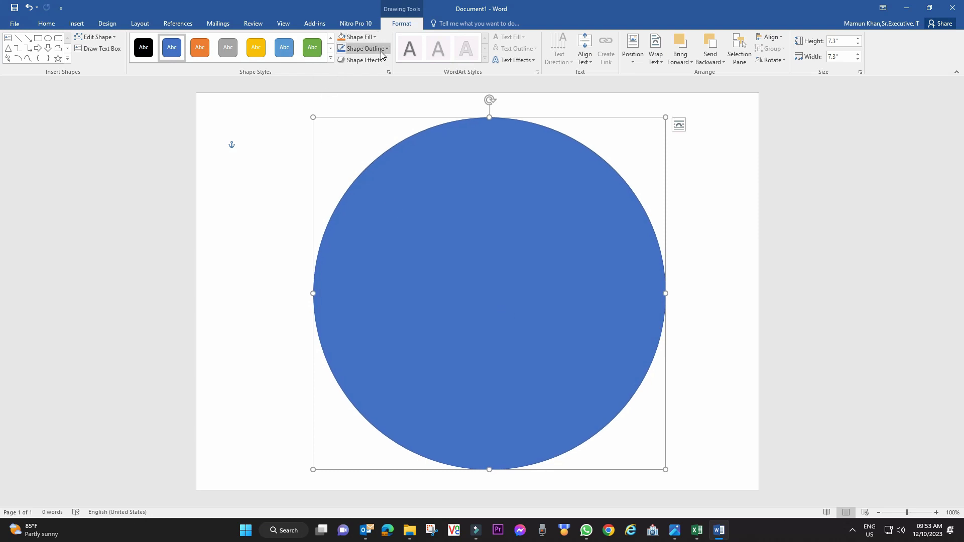
Remove the circle's outline and fill it with custom colour RGB 108, 108, 156
{"action": "left_click", "coordinate": [362, 49]}
{"action": "left_click", "coordinate": [366, 138]}
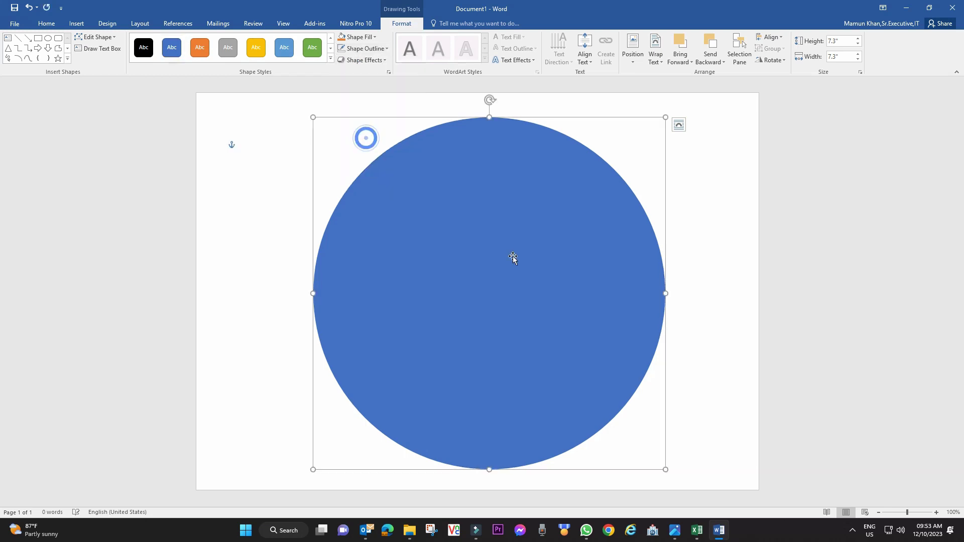
{"action": "left_click", "coordinate": [372, 37]}
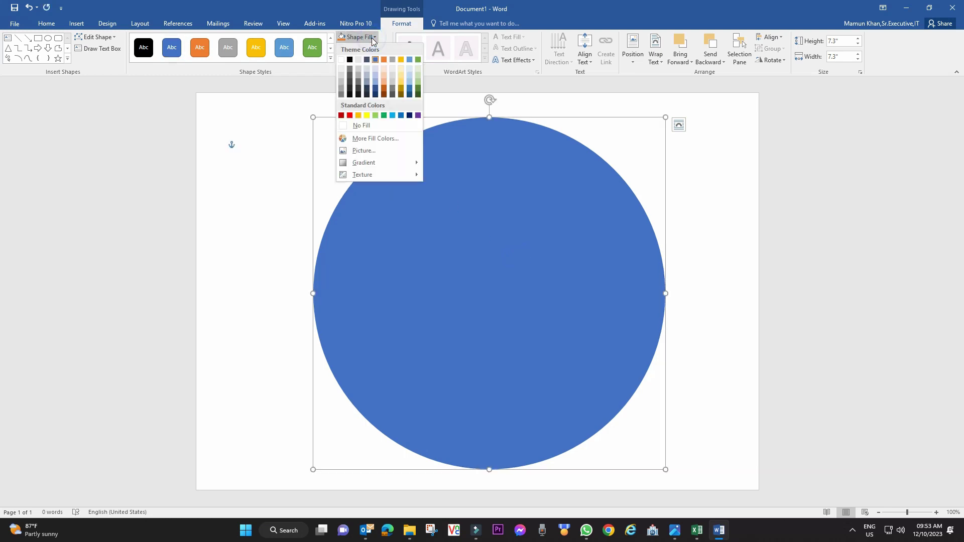
{"action": "left_click", "coordinate": [371, 138]}
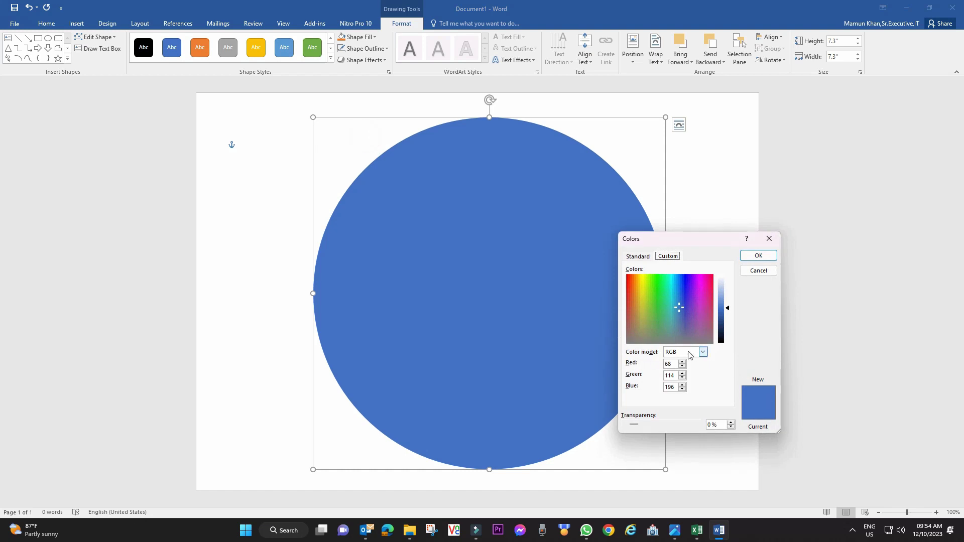
{"action": "left_click", "coordinate": [683, 329]}
{"action": "left_click", "coordinate": [758, 255]}
{"action": "left_click", "coordinate": [679, 231]}
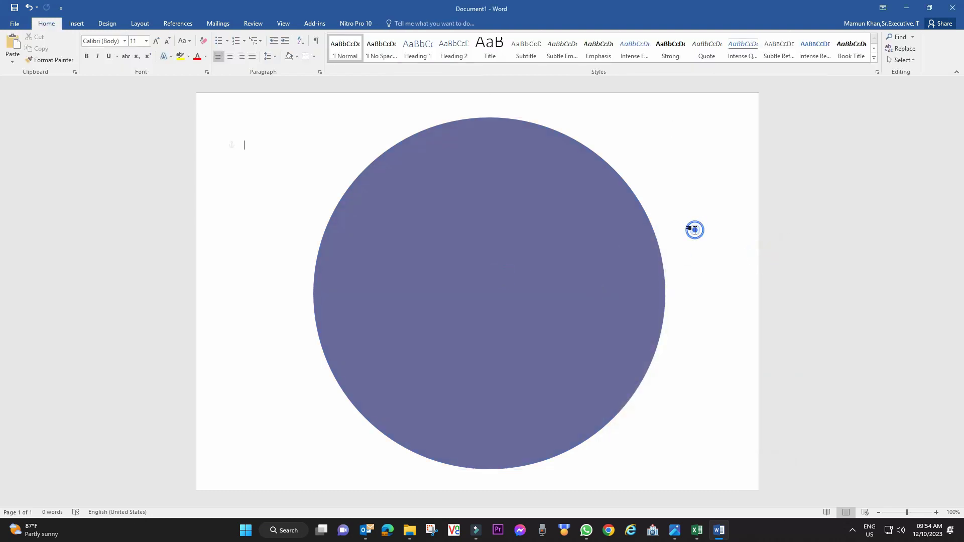
Duplicate the purple circle and fill the copy plain white
{"action": "left_click", "coordinate": [590, 299]}
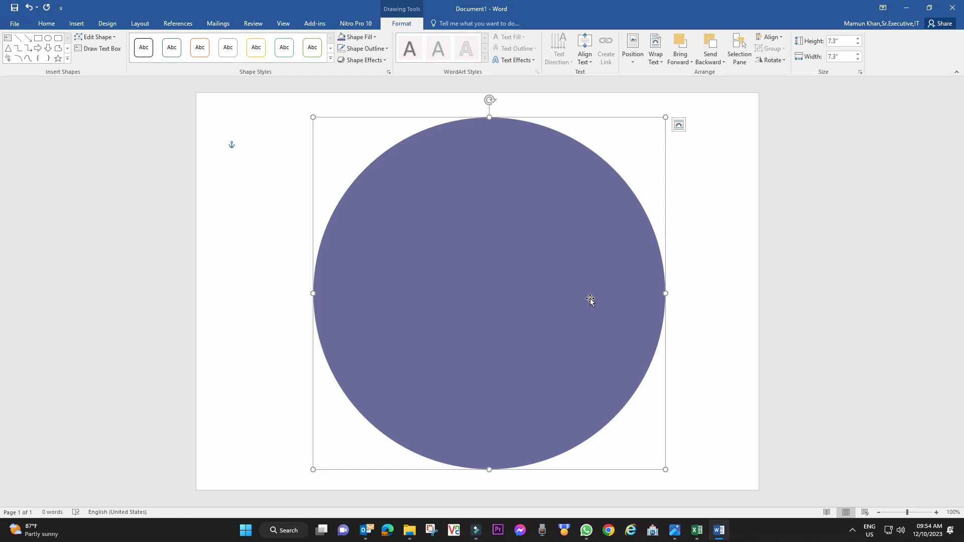
{"action": "key", "text": "ctrl+d"}
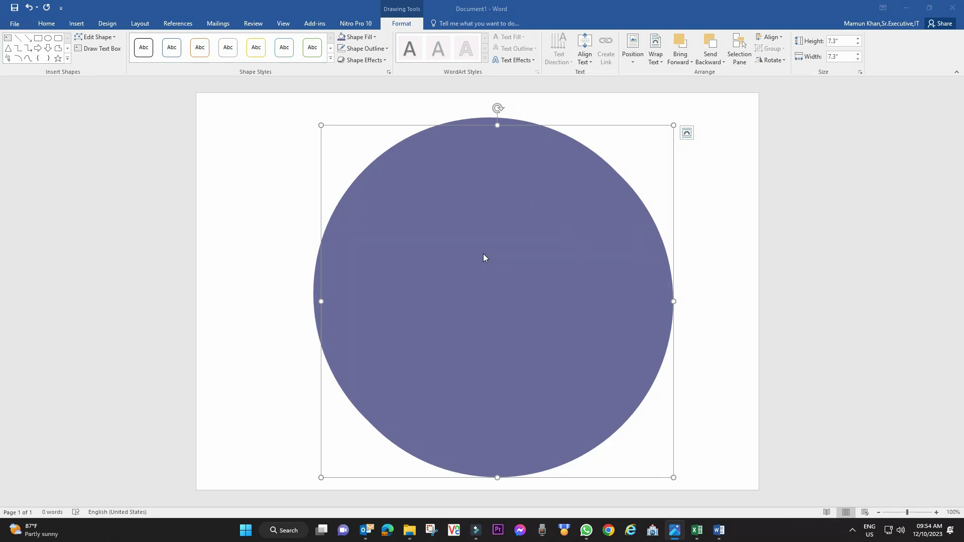
{"action": "left_click", "coordinate": [482, 262]}
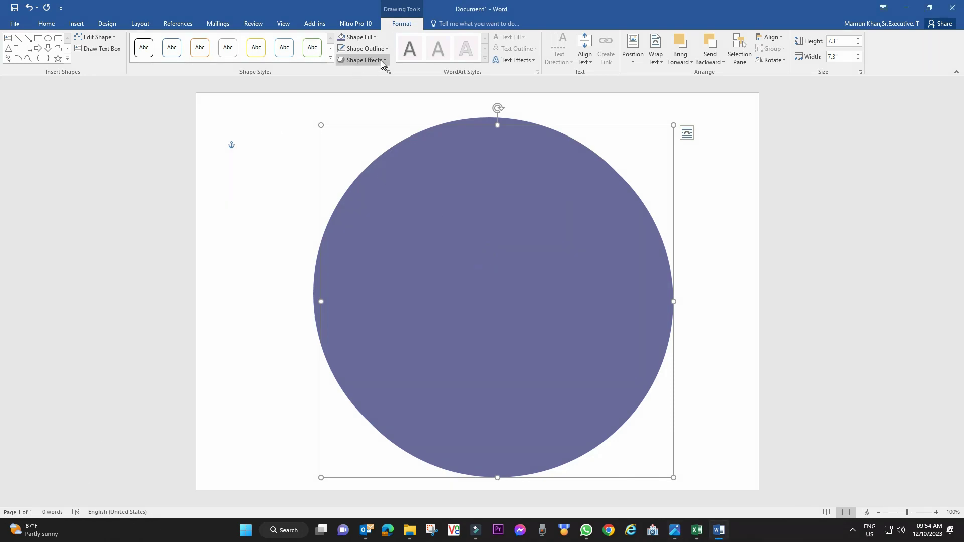
{"action": "left_click", "coordinate": [355, 37]}
{"action": "left_click", "coordinate": [365, 145]}
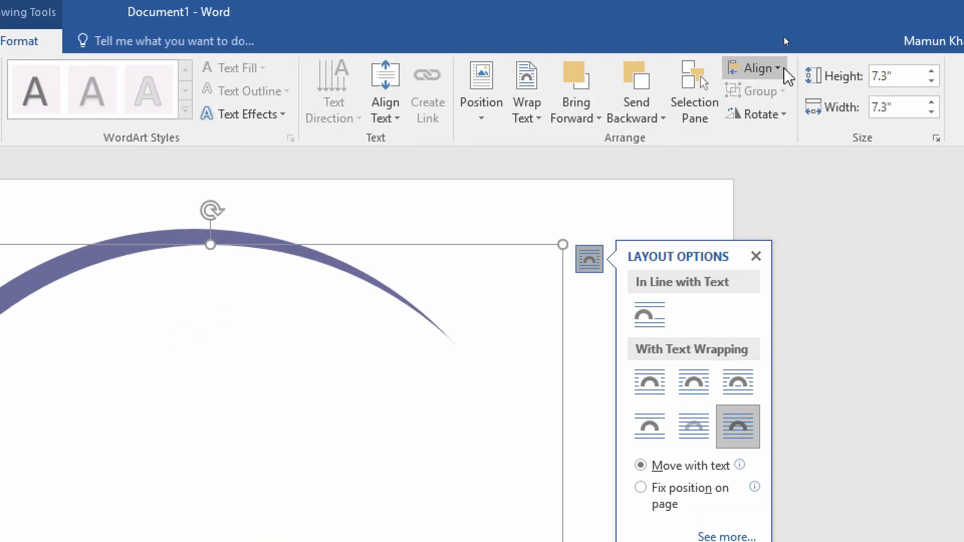
Centre the white copy and shrink it to 6.87 inches over the purple circle
{"action": "left_click", "coordinate": [784, 38]}
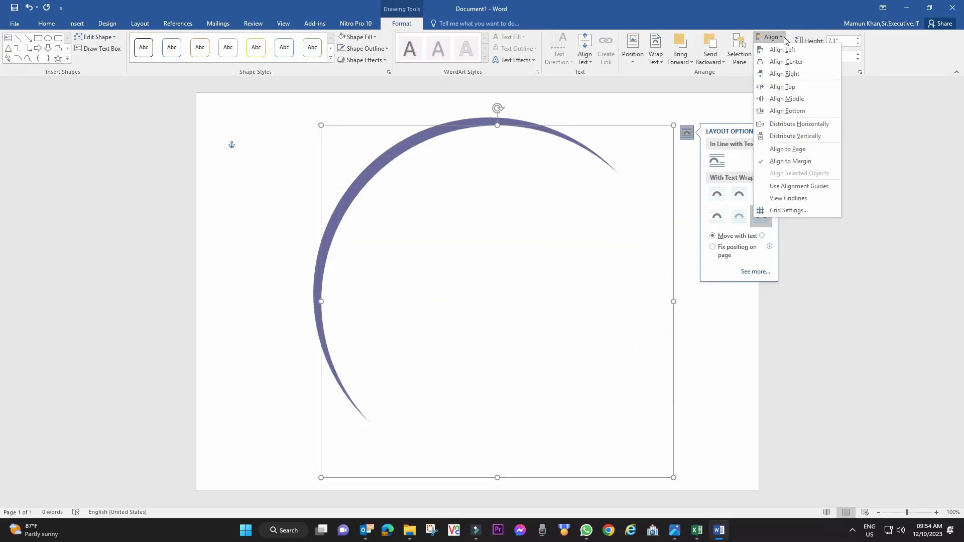
{"action": "left_click", "coordinate": [798, 60]}
{"action": "left_click", "coordinate": [777, 40]}
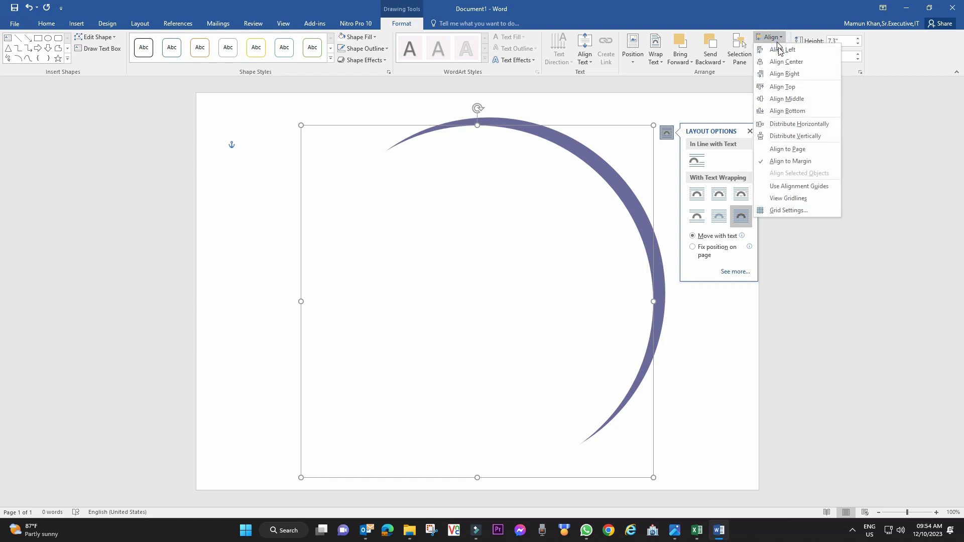
{"action": "left_click", "coordinate": [795, 97]}
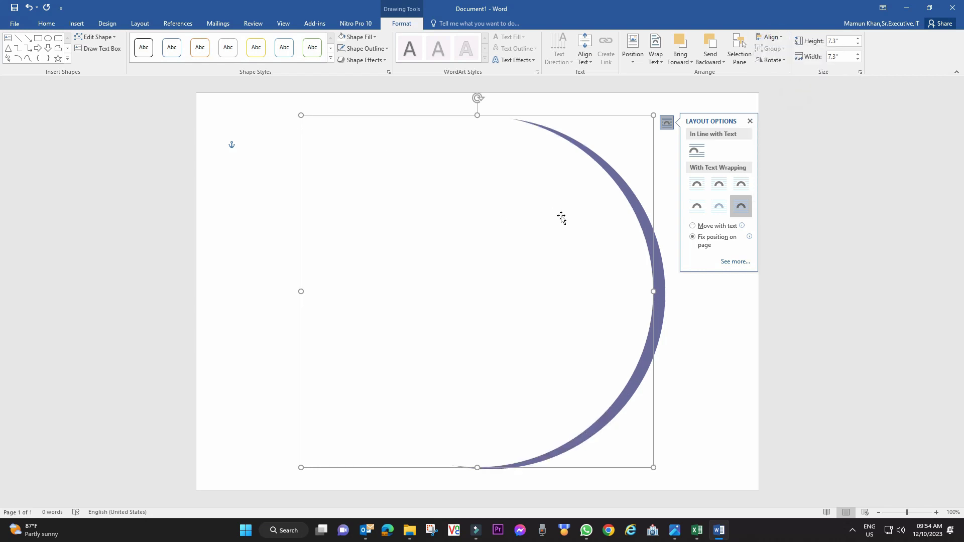
{"action": "left_click_drag", "start_coordinate": [653, 467], "coordinate": [639, 455]}
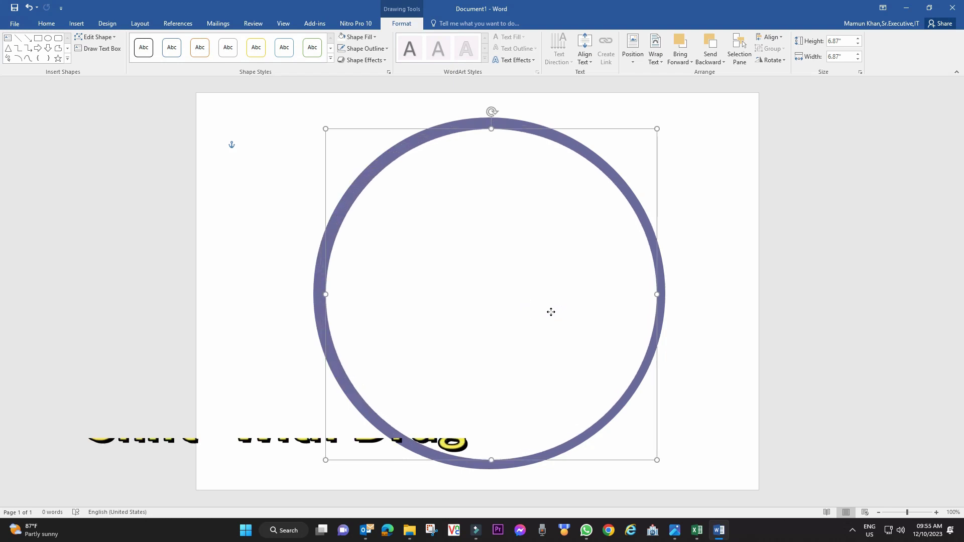
{"action": "left_click_drag", "start_coordinate": [545, 308], "coordinate": [551, 307]}
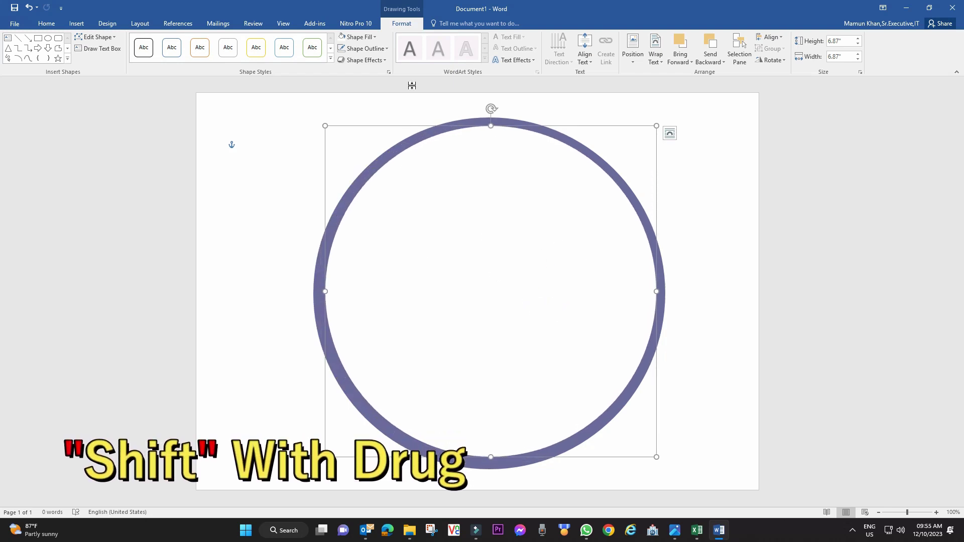
Fill the inner circle with the same purple as the outer disc
{"action": "left_click", "coordinate": [386, 49]}
{"action": "left_click", "coordinate": [386, 49]}
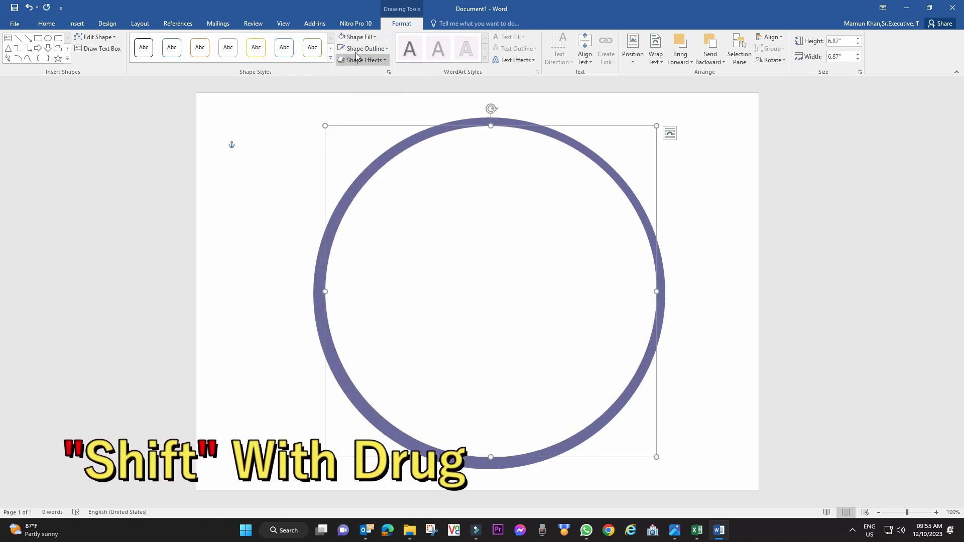
{"action": "left_click", "coordinate": [358, 37]}
{"action": "left_click", "coordinate": [529, 228]}
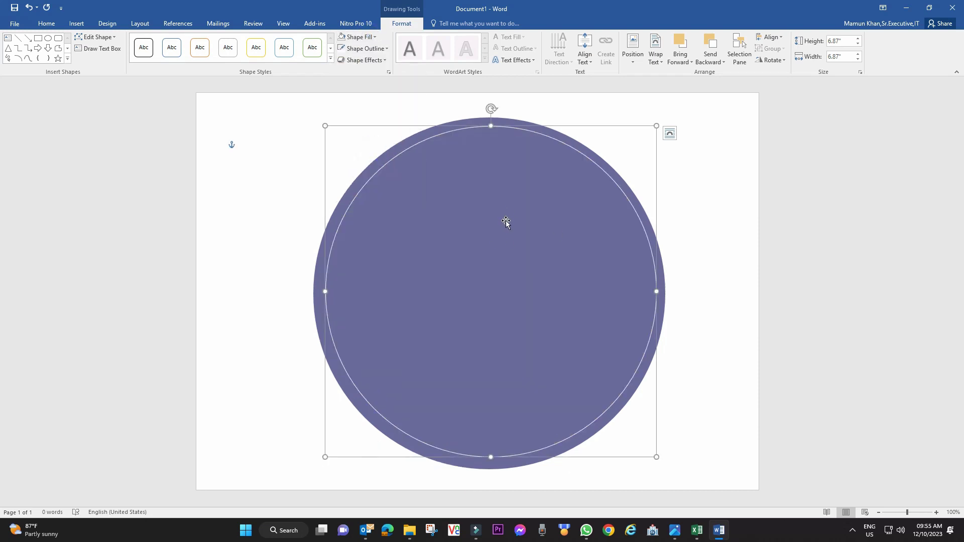
Give the inner circle an 8 pt white outline and shrink it slightly
{"action": "left_click", "coordinate": [385, 49]}
{"action": "mouse_move", "coordinate": [363, 182]}
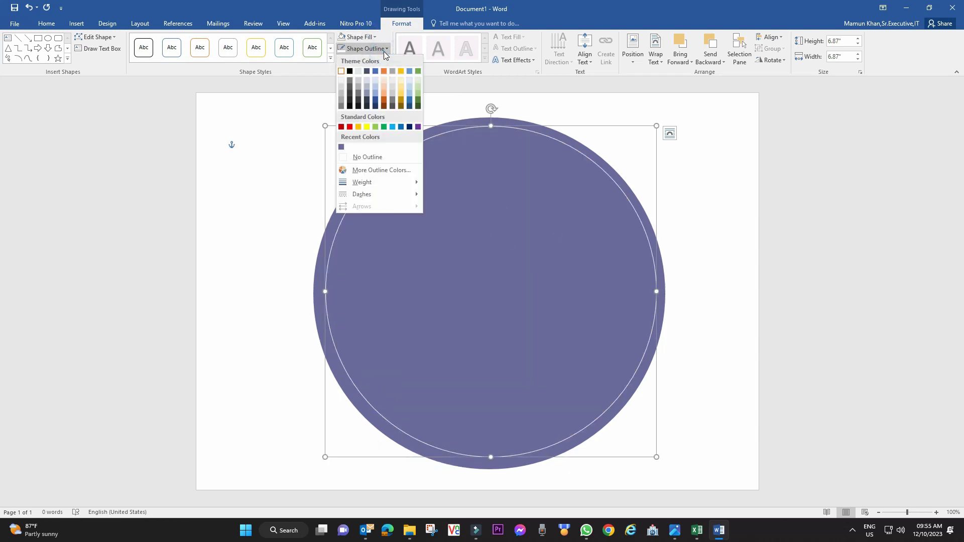
{"action": "left_click", "coordinate": [455, 283]}
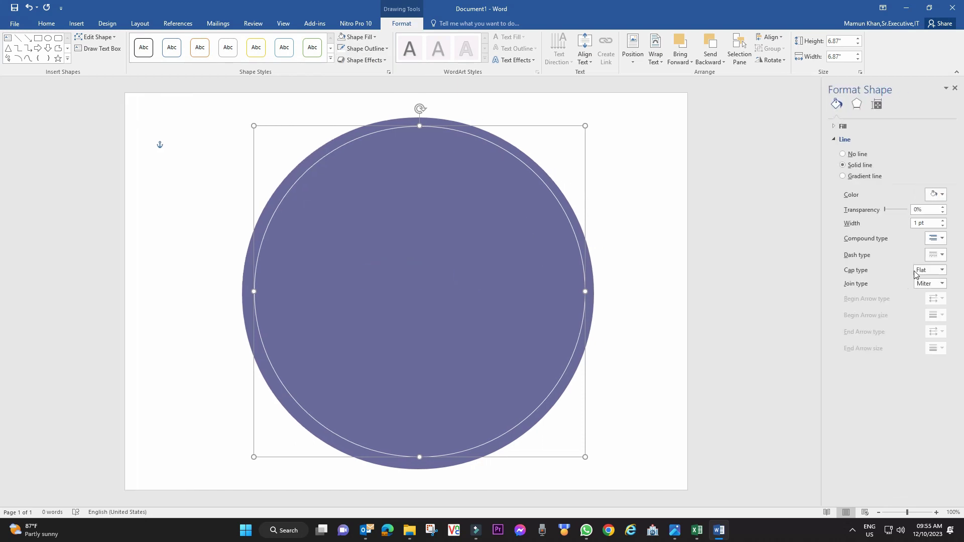
{"action": "type", "text": "8"}
{"action": "key", "text": "Return"}
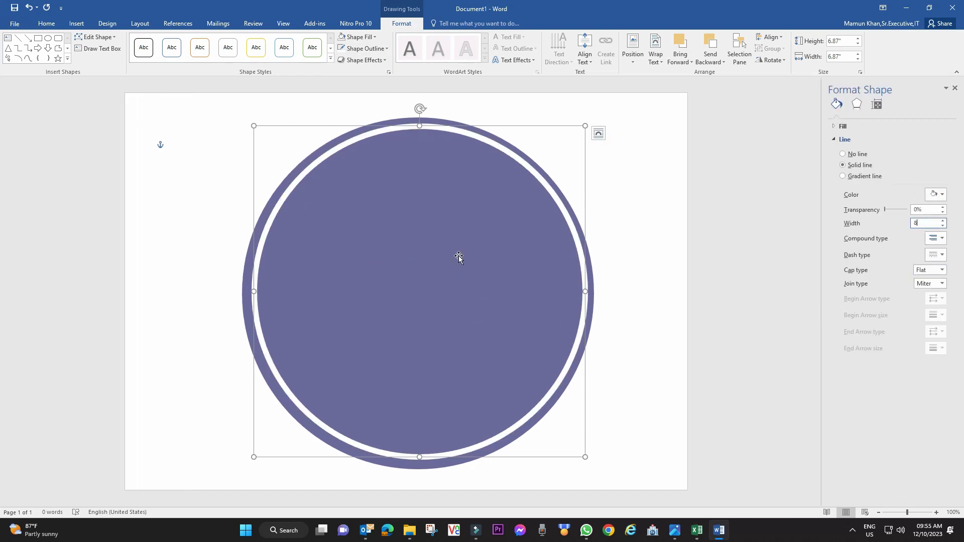
{"action": "left_click", "coordinate": [606, 204]}
{"action": "left_click", "coordinate": [582, 314]}
{"action": "left_click_drag", "start_coordinate": [585, 456], "coordinate": [581, 453]}
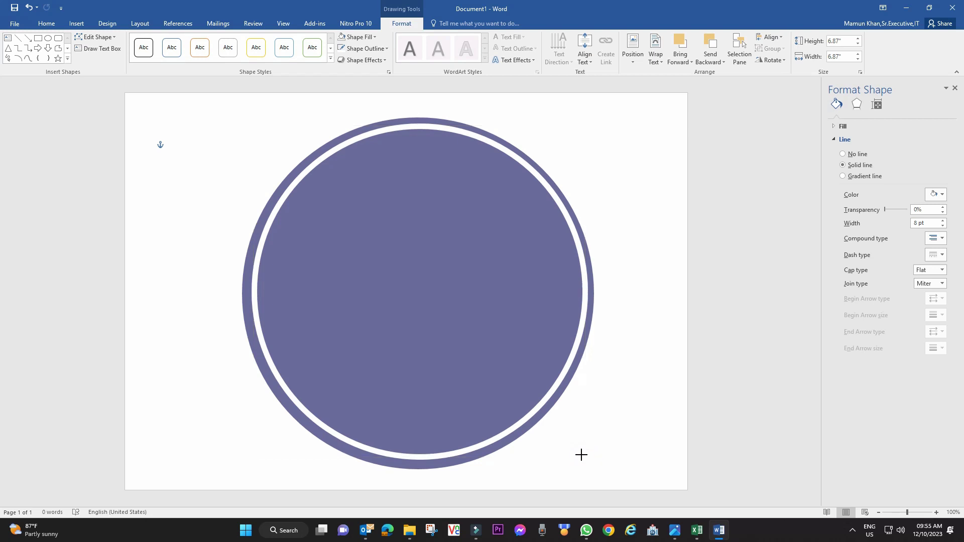
{"action": "left_click", "coordinate": [636, 387]}
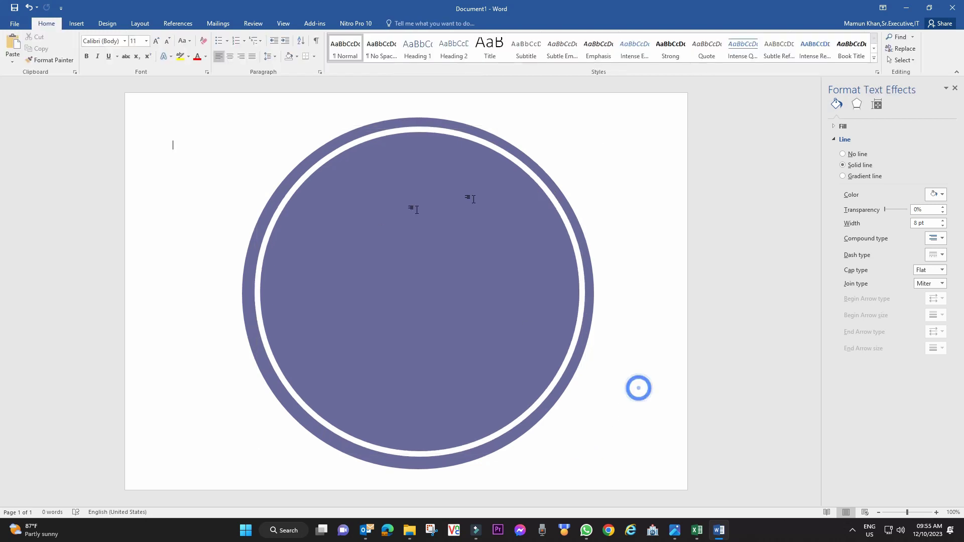
Centre the ringed circle on the page and shrink it to about 5.32 inches
{"action": "left_click", "coordinate": [500, 154]}
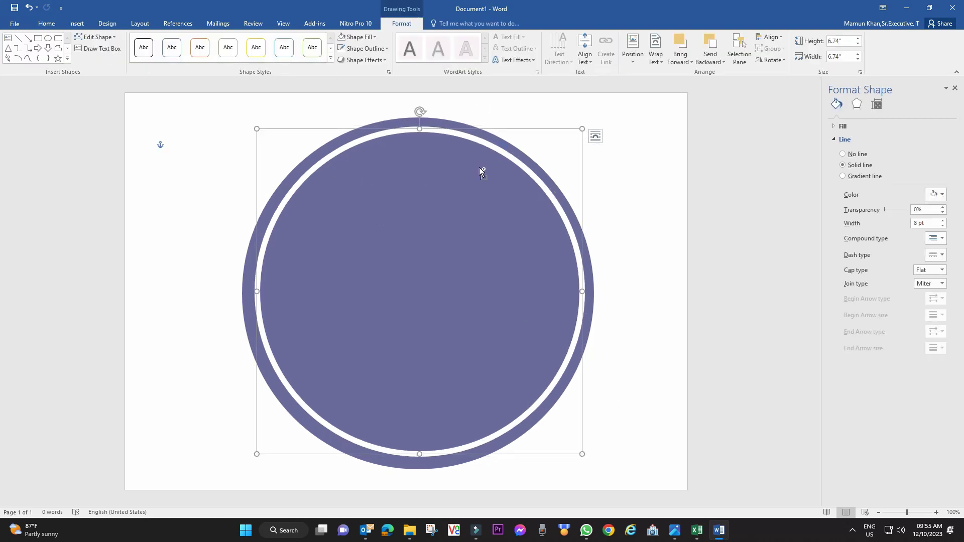
{"action": "left_click_drag", "start_coordinate": [478, 168], "coordinate": [481, 170]}
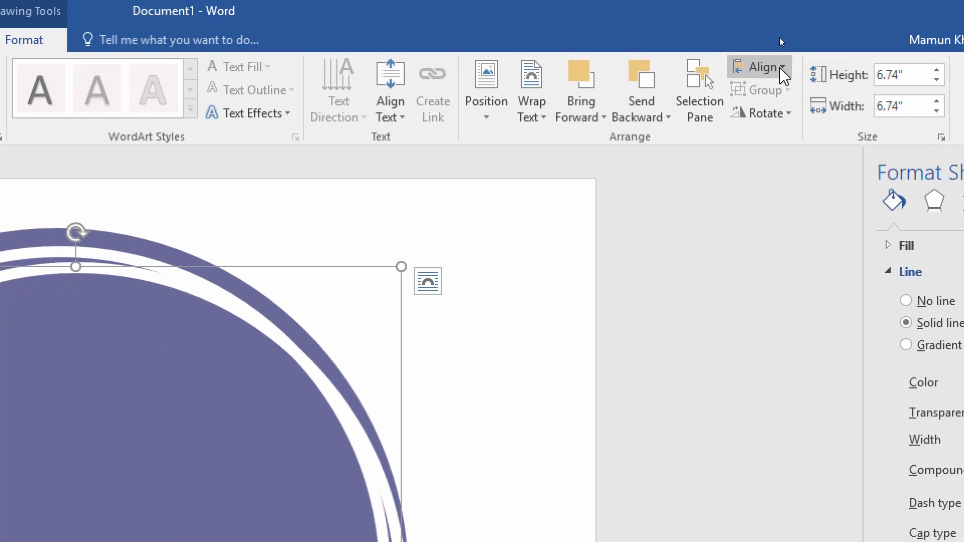
{"action": "left_click", "coordinate": [780, 38]}
{"action": "left_click", "coordinate": [806, 126]}
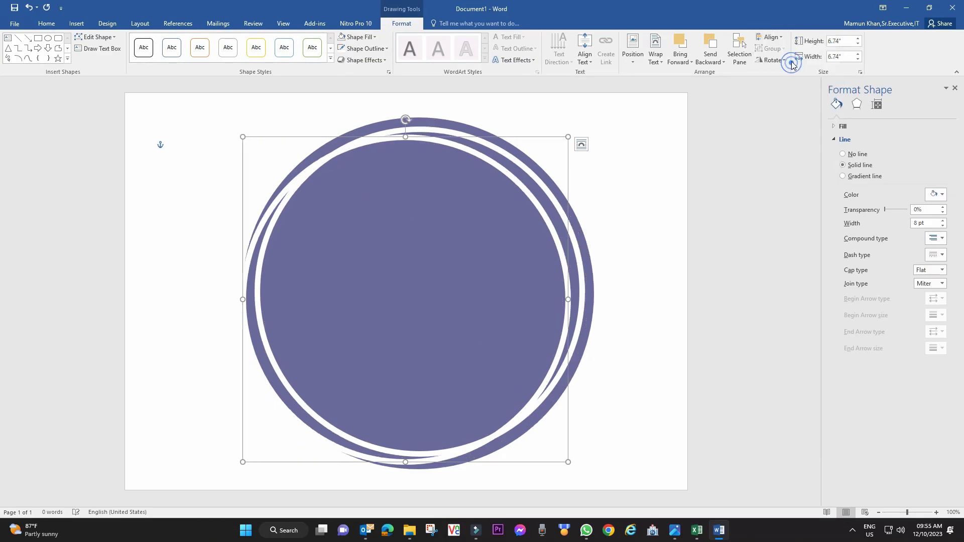
{"action": "left_click", "coordinate": [779, 39]}
{"action": "left_click", "coordinate": [792, 97]}
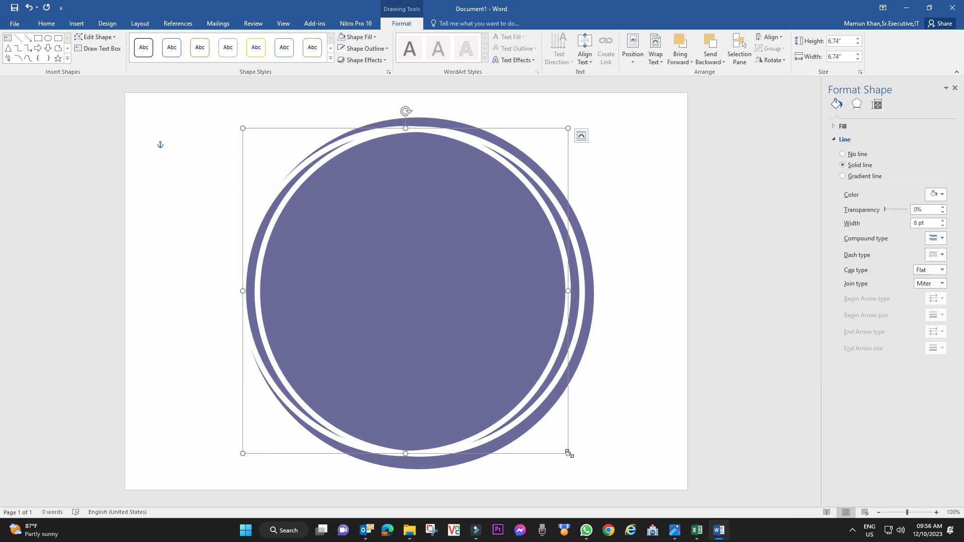
{"action": "left_click_drag", "start_coordinate": [568, 453], "coordinate": [533, 419]}
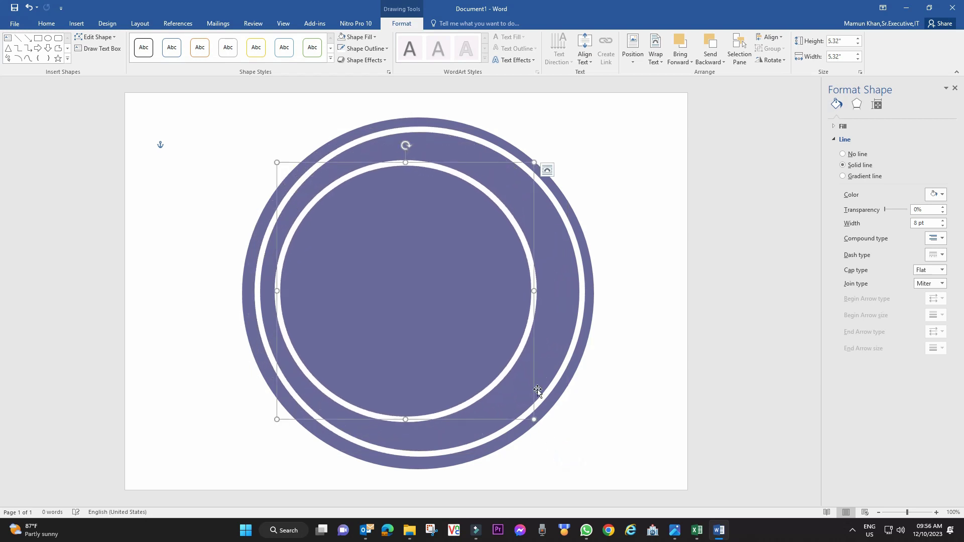
{"action": "left_click_drag", "start_coordinate": [527, 338], "coordinate": [541, 340]}
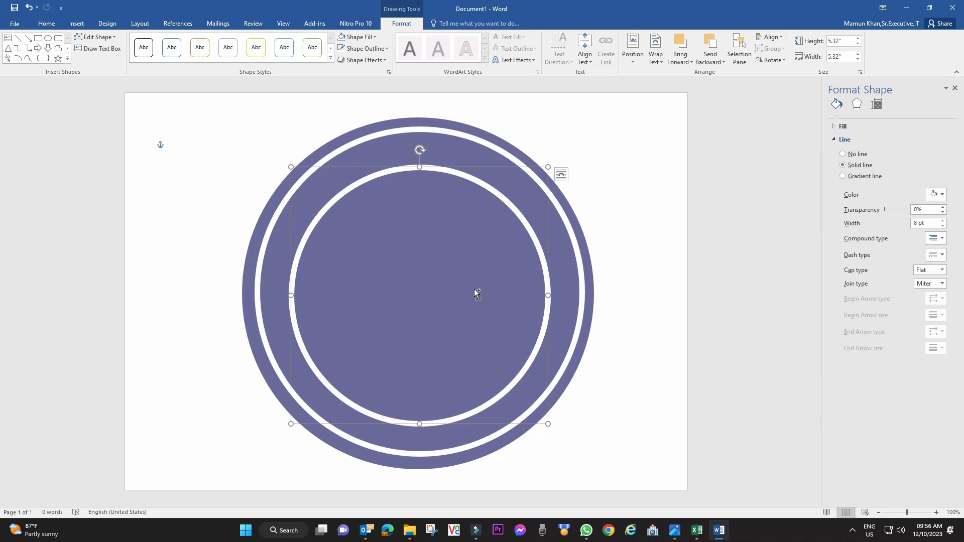
Duplicate the inner circle, centre the copy, and shrink it to 5.14 inches
{"action": "key", "text": "ctrl+d"}
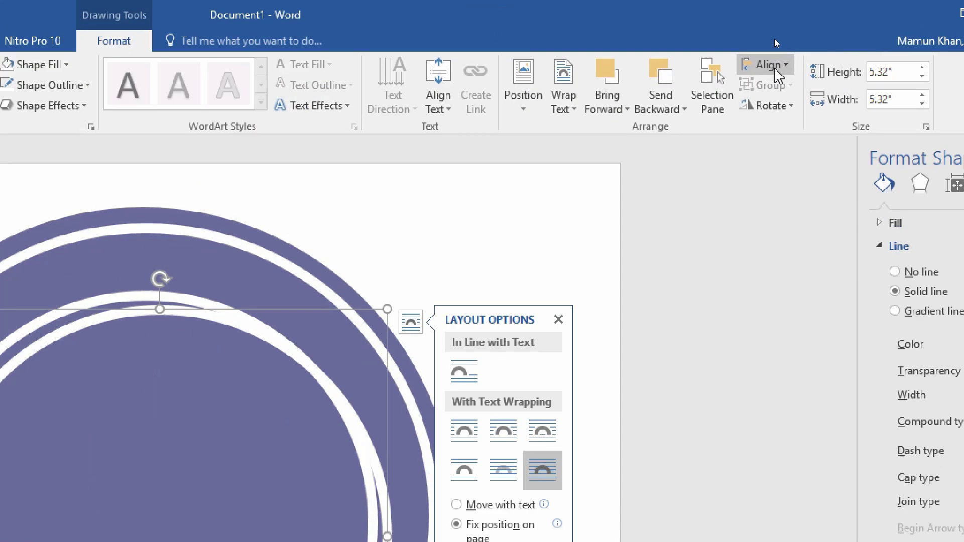
{"action": "left_click", "coordinate": [769, 37]}
{"action": "left_click", "coordinate": [808, 115]}
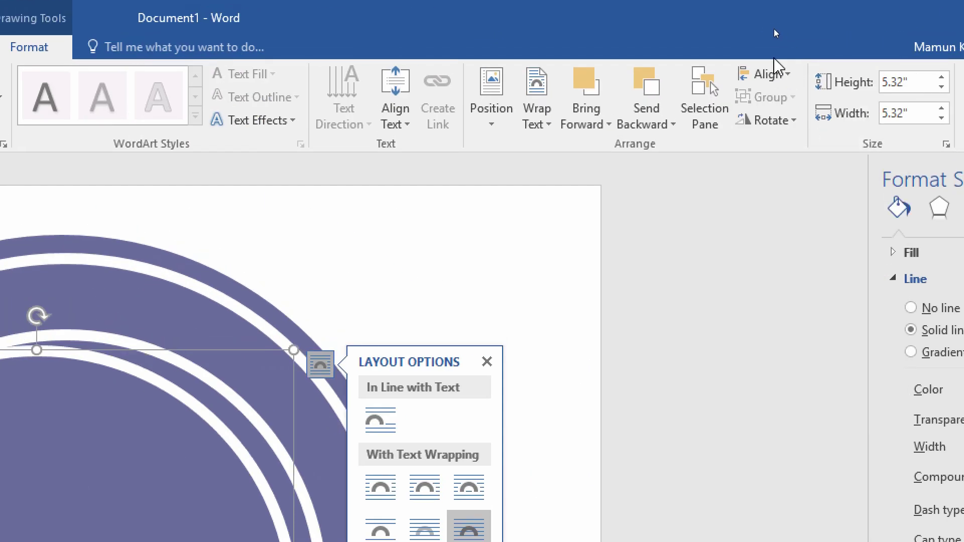
{"action": "left_click", "coordinate": [778, 75]}
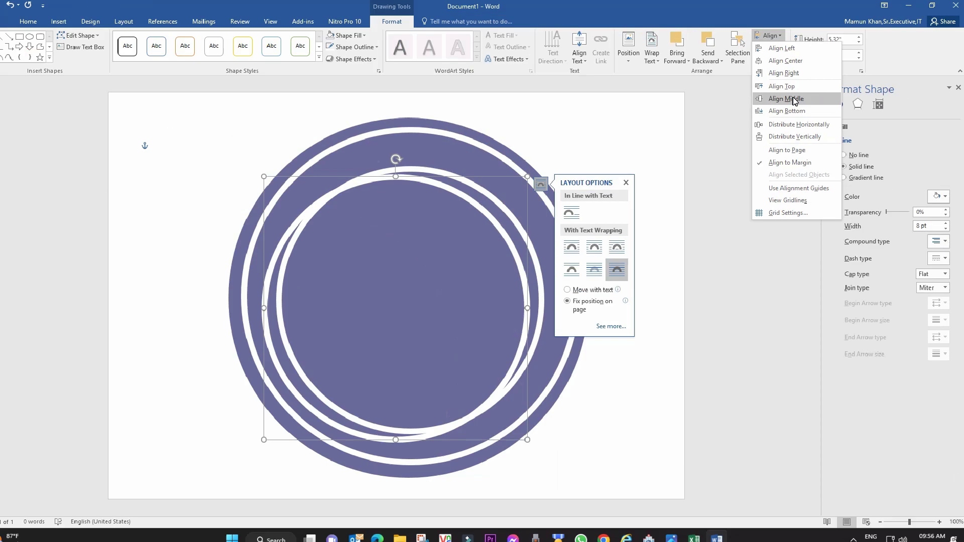
{"action": "left_click", "coordinate": [813, 201]}
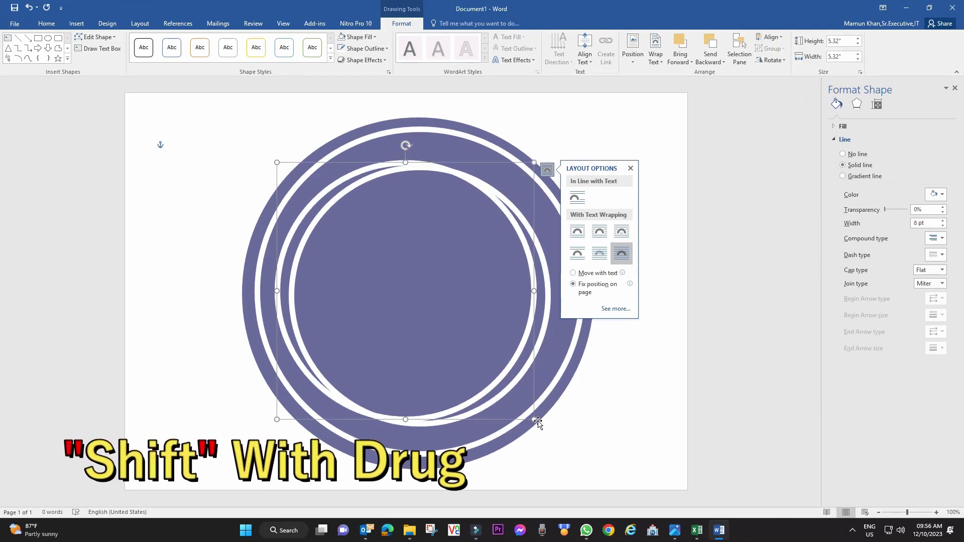
{"action": "left_click_drag", "start_coordinate": [534, 419], "coordinate": [525, 411]}
{"action": "left_click_drag", "start_coordinate": [529, 347], "coordinate": [533, 347]}
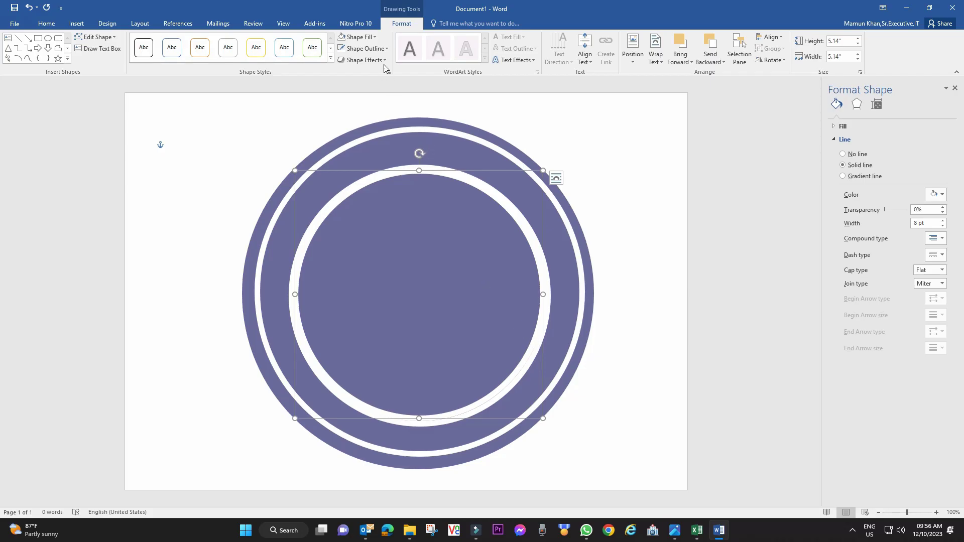
Make the innermost circle's outline the gold theme colour and zoom in to check the ring
{"action": "left_click", "coordinate": [386, 49]}
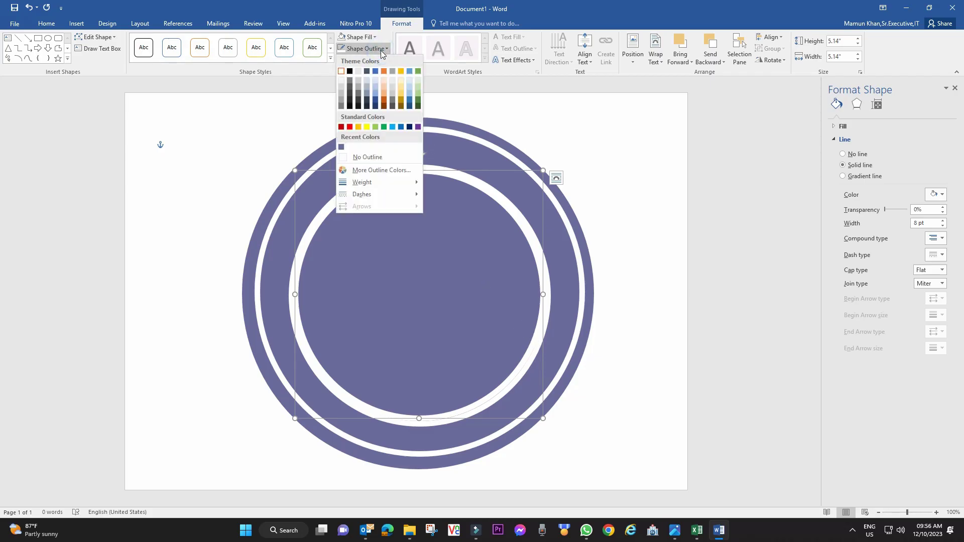
{"action": "left_click", "coordinate": [359, 125]}
{"action": "left_click_drag", "start_coordinate": [908, 510], "coordinate": [912, 512]}
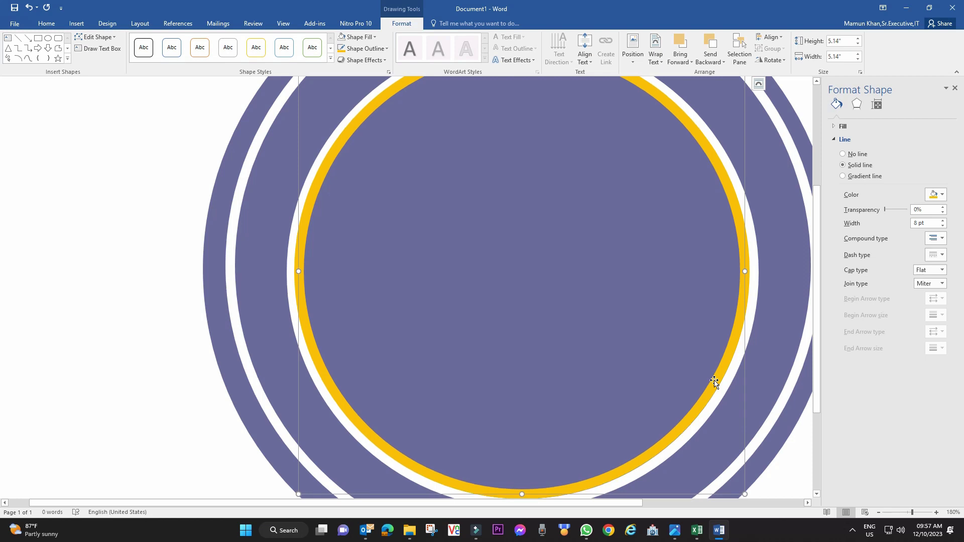
{"action": "scroll", "coordinate": [624, 327], "scroll_direction": "up", "scroll_amount": 2}
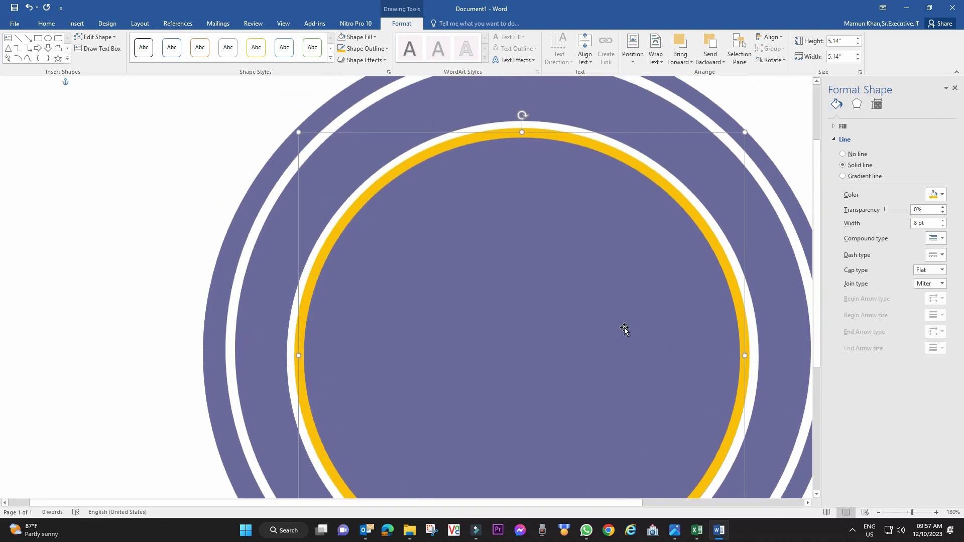
{"action": "scroll", "coordinate": [553, 252], "scroll_direction": "down", "scroll_amount": 1}
{"action": "scroll", "coordinate": [552, 249], "scroll_direction": "down", "scroll_amount": 1}
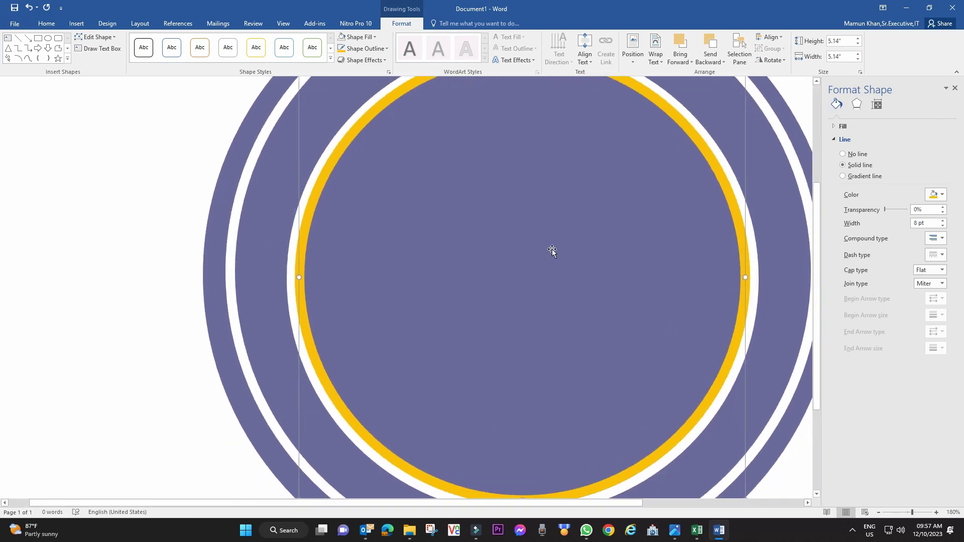
{"action": "scroll", "coordinate": [552, 249], "scroll_direction": "down", "scroll_amount": 1}
{"action": "left_click", "coordinate": [144, 176]}
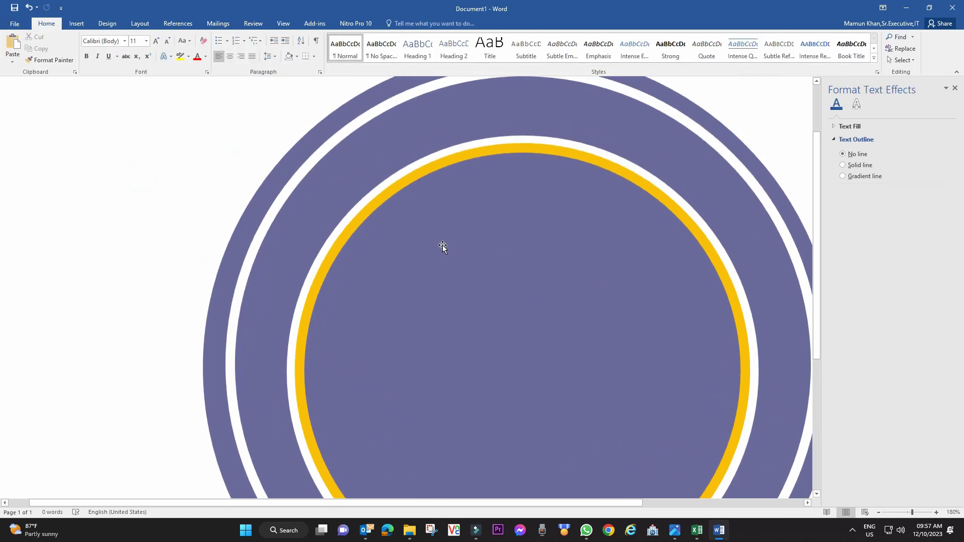
{"action": "scroll", "coordinate": [444, 246], "scroll_direction": "down", "scroll_amount": 4}
{"action": "scroll", "coordinate": [456, 294], "scroll_direction": "down", "scroll_amount": 1}
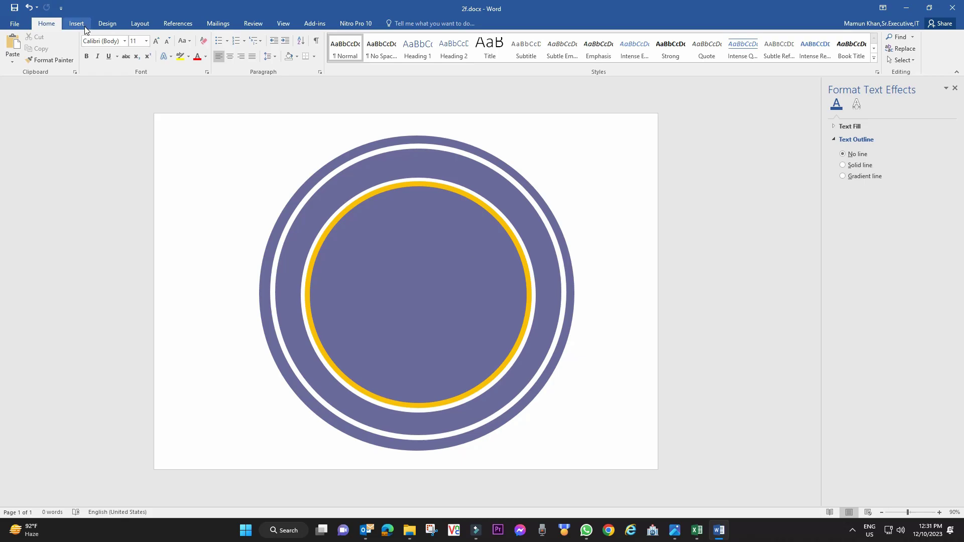
Draw a straight horizontal line across the badge's centre, extending past both sides
{"action": "left_click", "coordinate": [574, 293]}
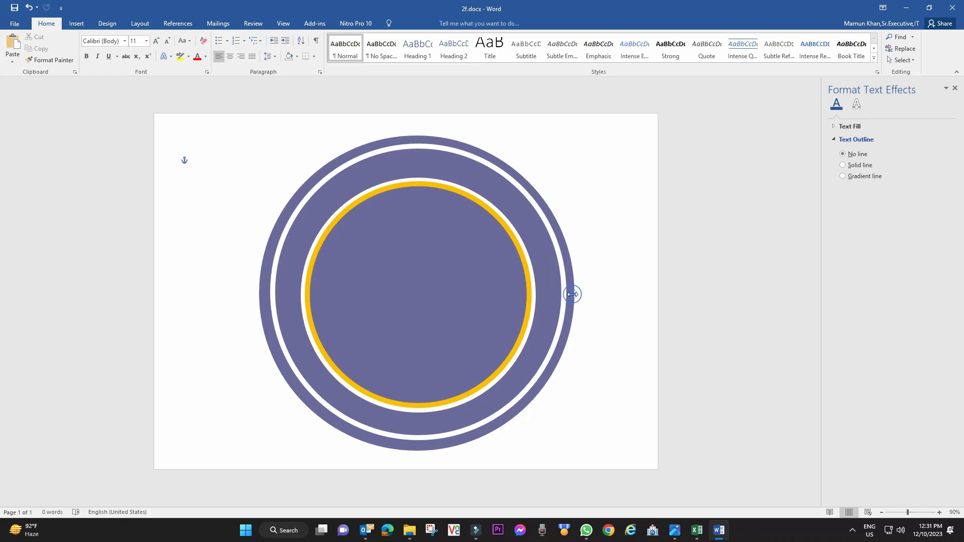
{"action": "left_click", "coordinate": [78, 23]}
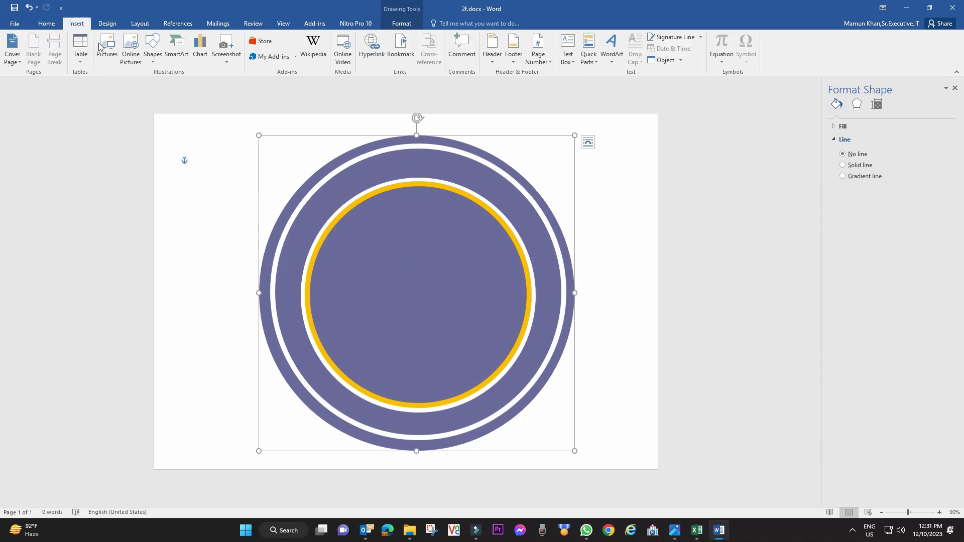
{"action": "left_click", "coordinate": [151, 62]}
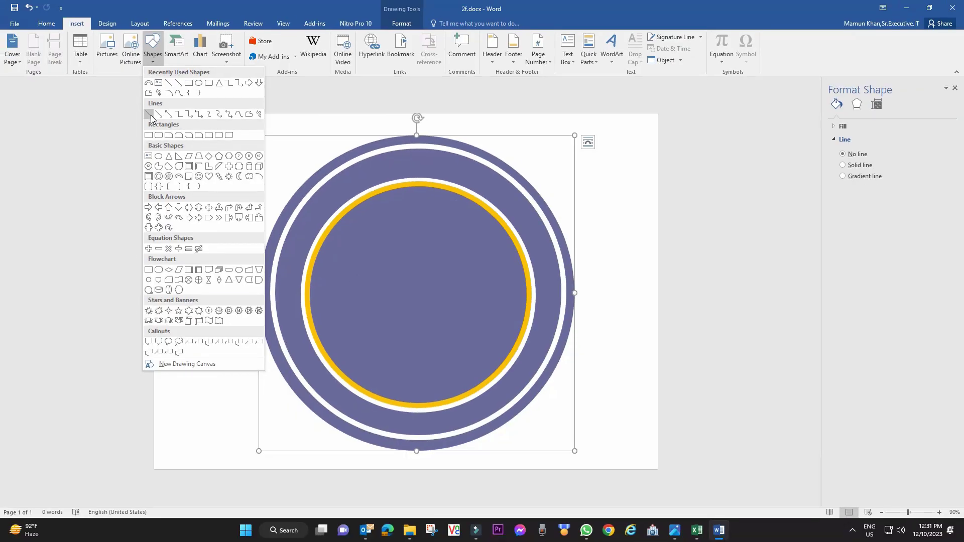
{"action": "left_click", "coordinate": [151, 116]}
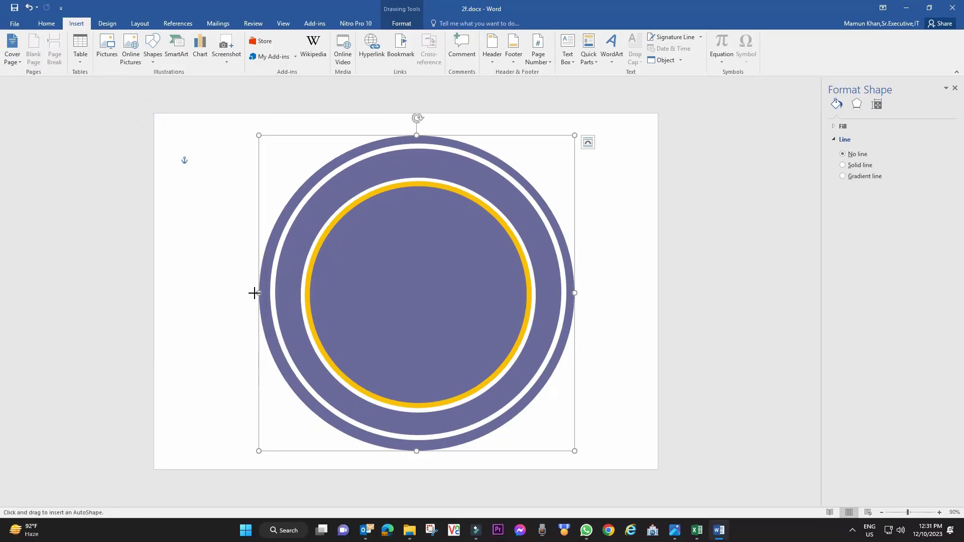
{"action": "mouse_move", "coordinate": [255, 293]}
{"action": "left_mouse_down"}
{"action": "mouse_move", "coordinate": [631, 292]}
{"action": "mouse_move", "coordinate": [604, 293]}
{"action": "left_mouse_up"}
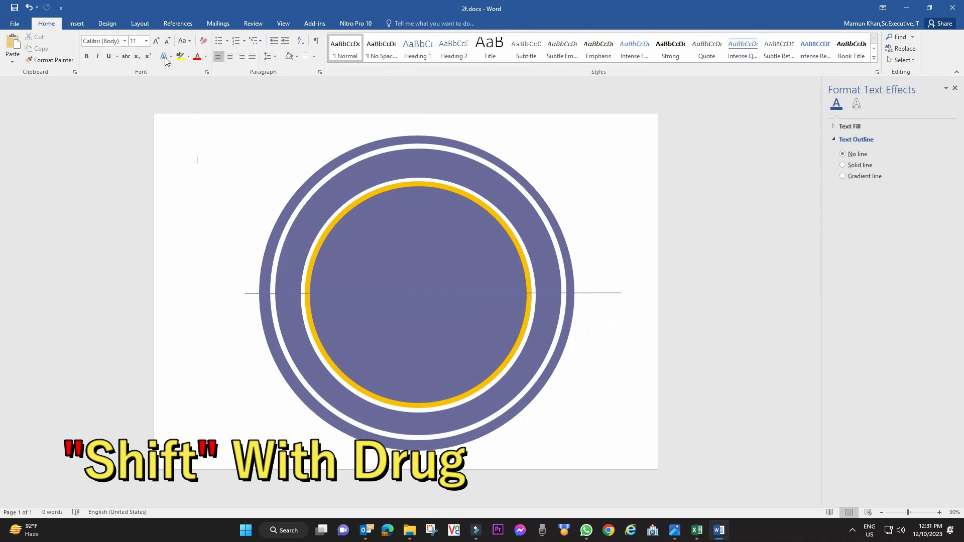
{"action": "left_click", "coordinate": [600, 332]}
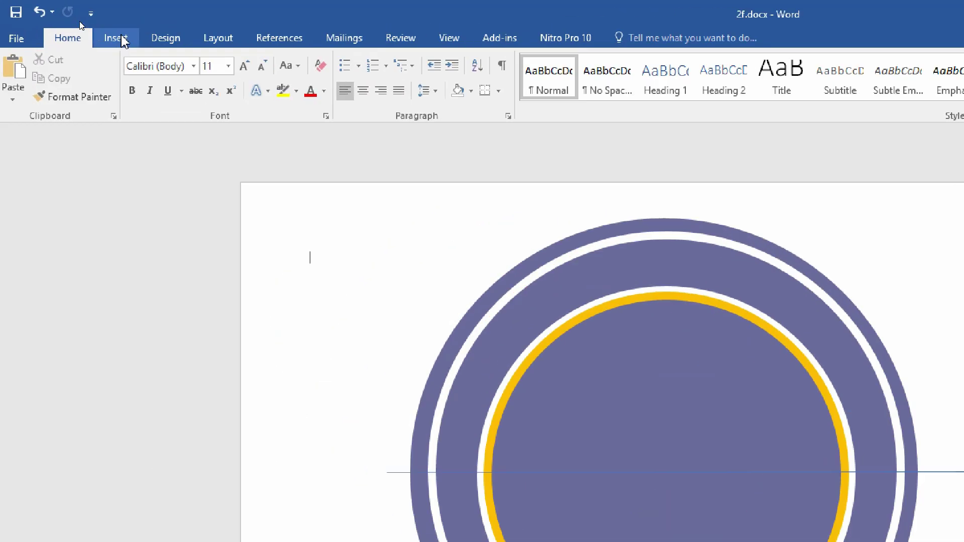
{"action": "left_click", "coordinate": [76, 23]}
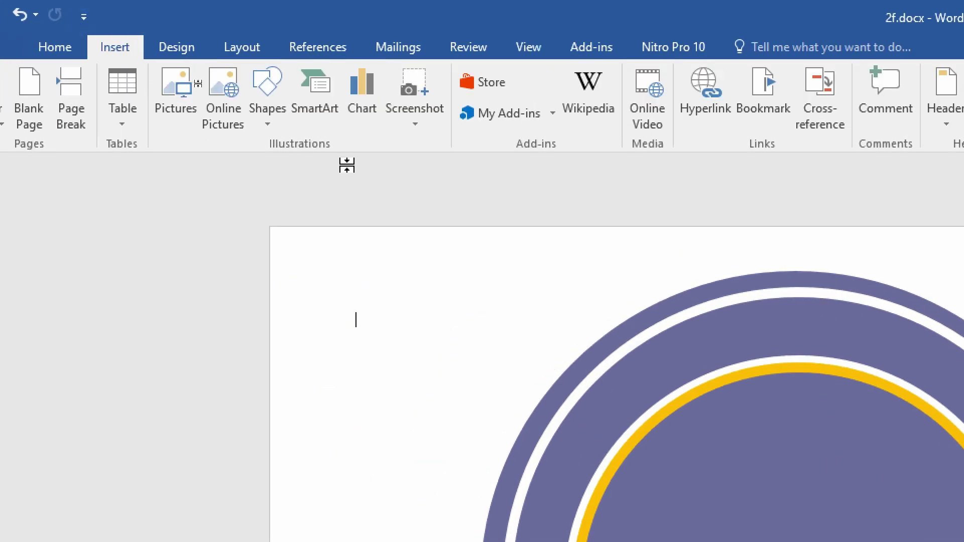
{"action": "left_click", "coordinate": [153, 64]}
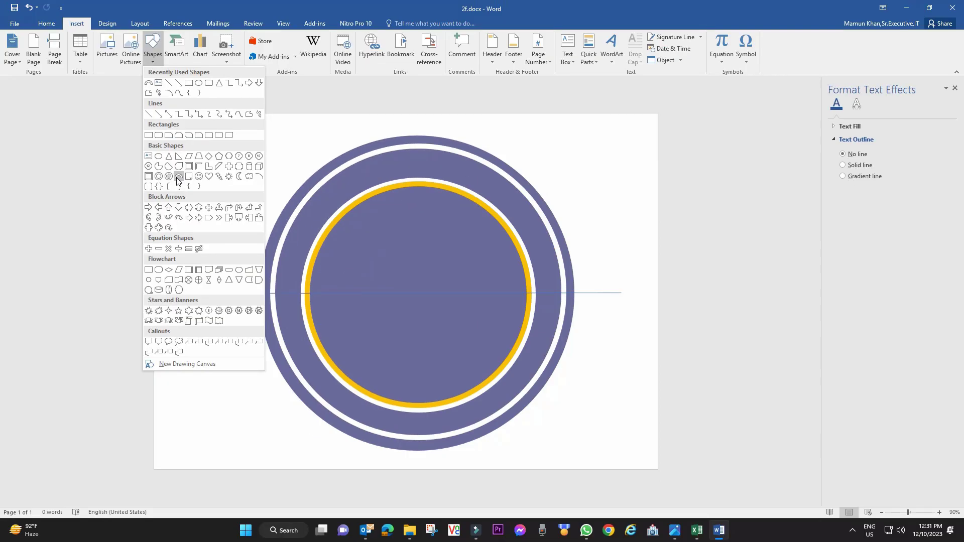
Draw a block arc over the badge, fill it gold, and remove its outline
{"action": "left_click", "coordinate": [320, 352]}
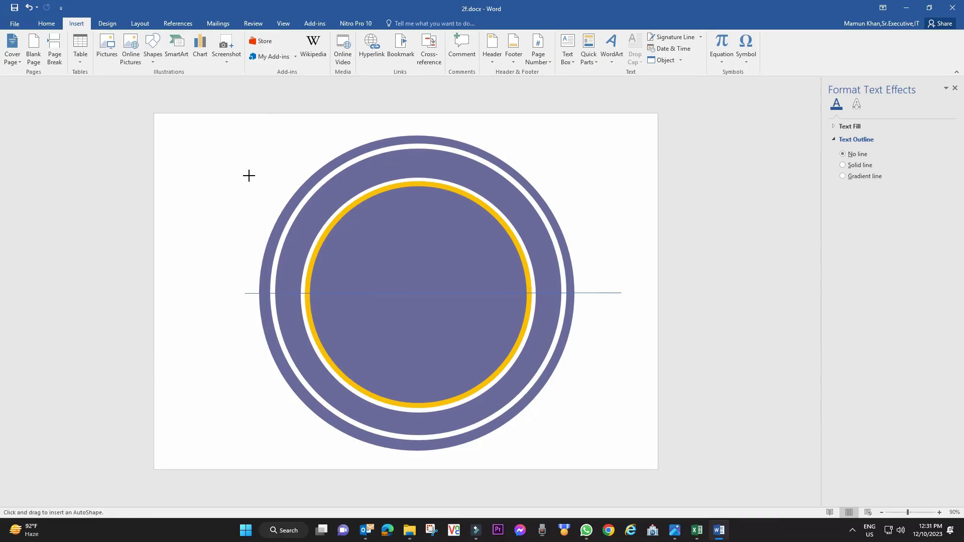
{"action": "mouse_move", "coordinate": [249, 175]}
{"action": "left_mouse_down"}
{"action": "mouse_move", "coordinate": [564, 360]}
{"action": "mouse_move", "coordinate": [527, 294]}
{"action": "left_mouse_up"}
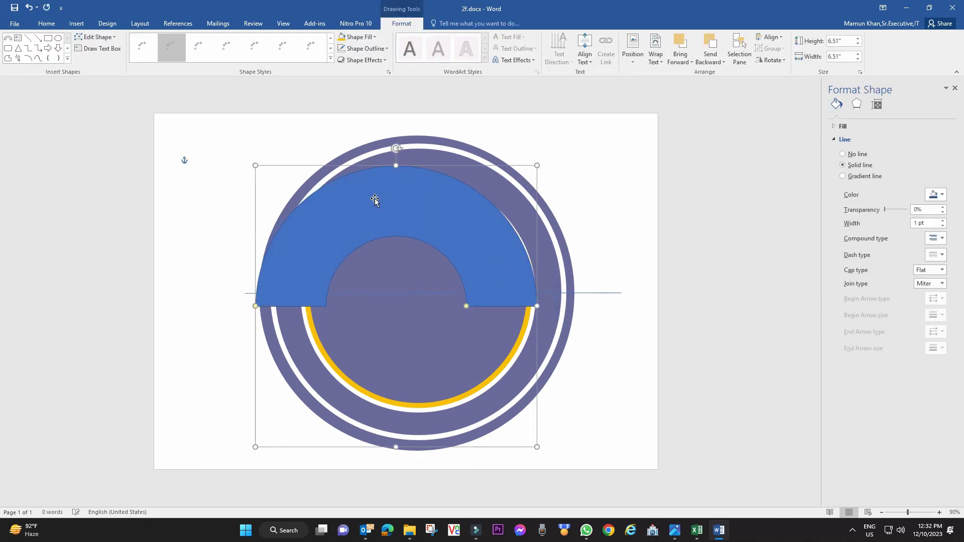
{"action": "left_click", "coordinate": [361, 37]}
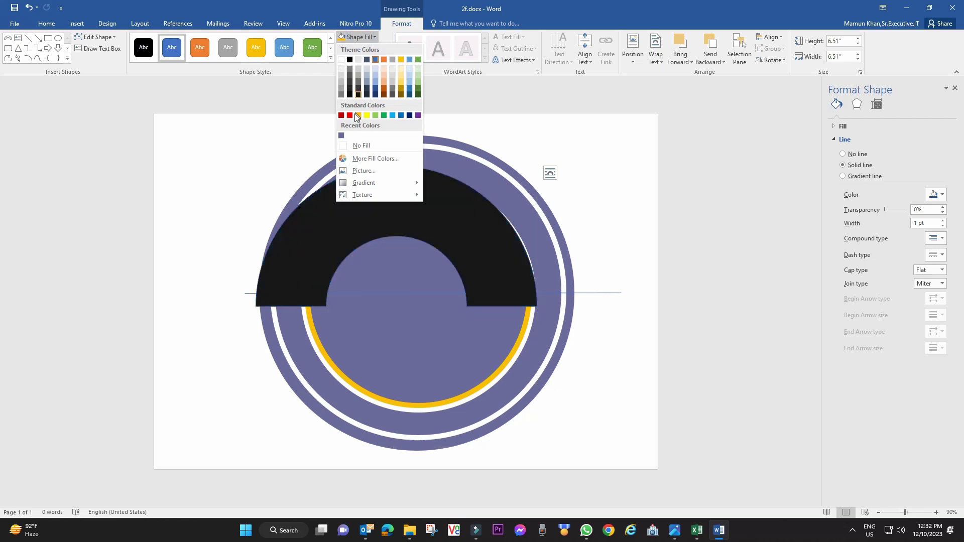
{"action": "left_click", "coordinate": [357, 116]}
{"action": "left_click", "coordinate": [362, 48]}
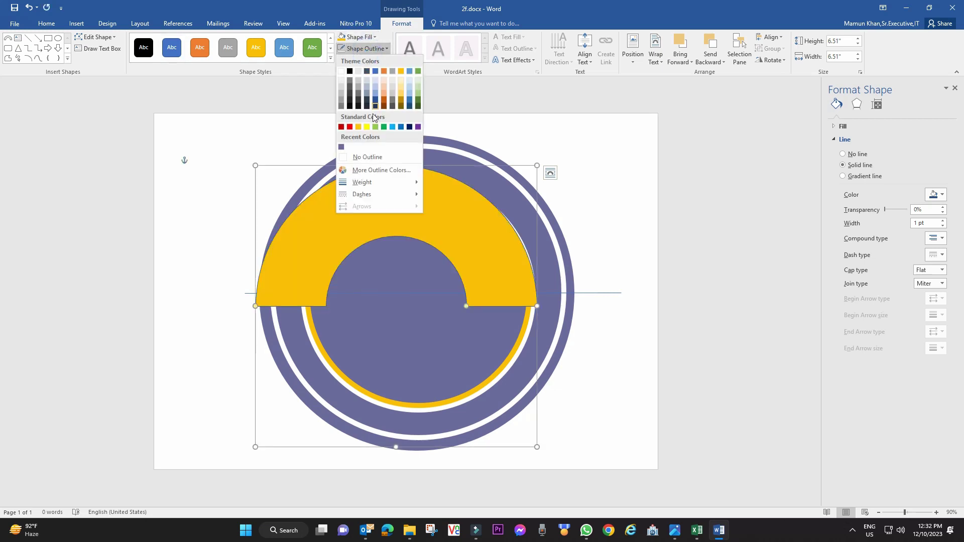
{"action": "left_click", "coordinate": [369, 156]}
Centre the gold arc horizontally and vertically within the badge
{"action": "left_click", "coordinate": [446, 232]}
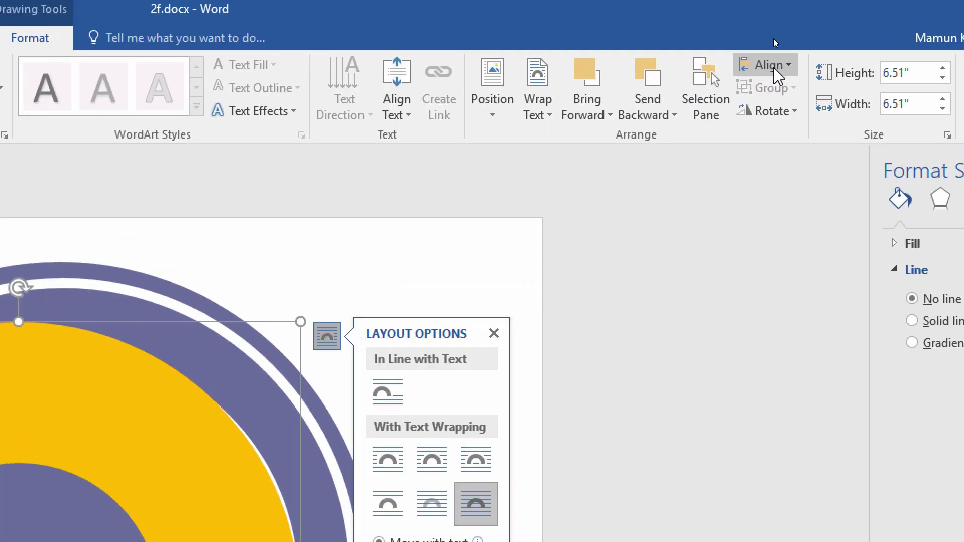
{"action": "left_click", "coordinate": [773, 39]}
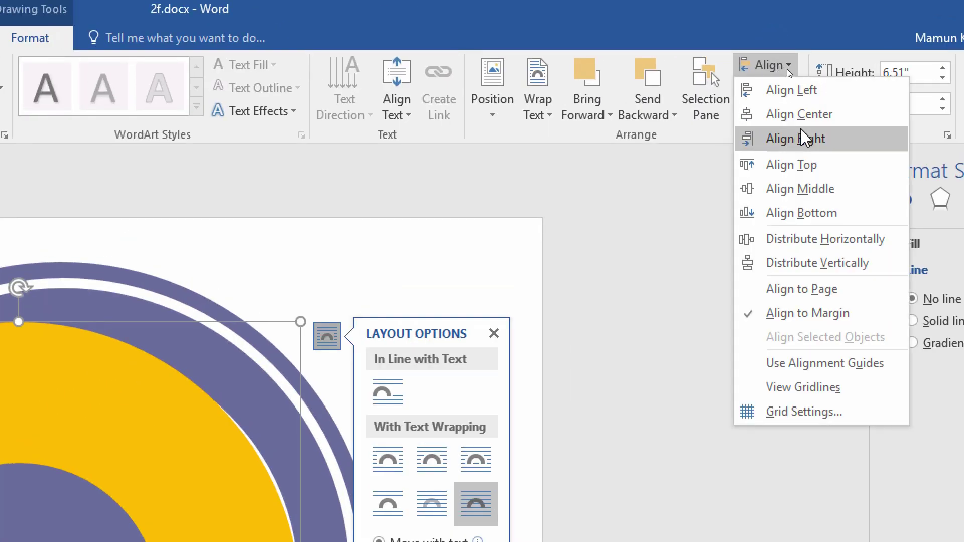
{"action": "left_click", "coordinate": [808, 114]}
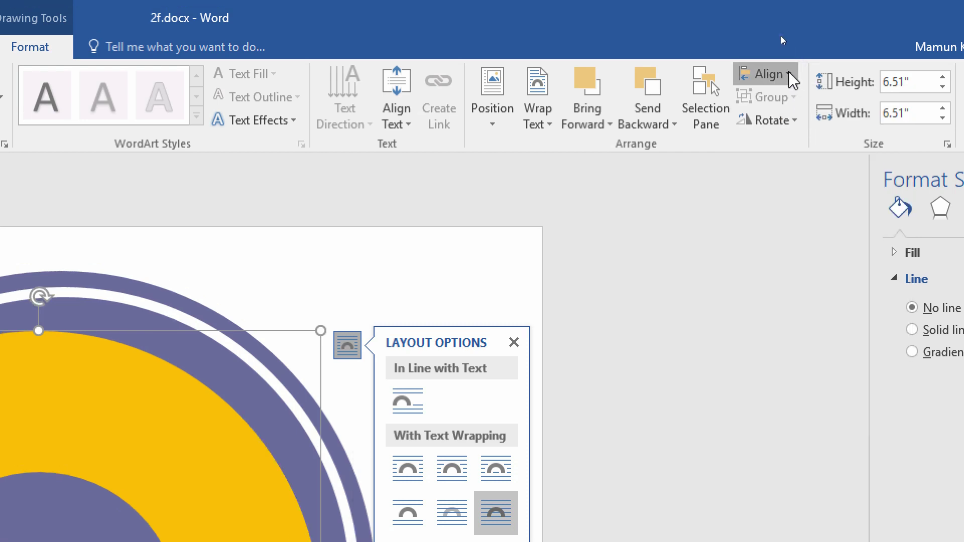
{"action": "left_click", "coordinate": [784, 70]}
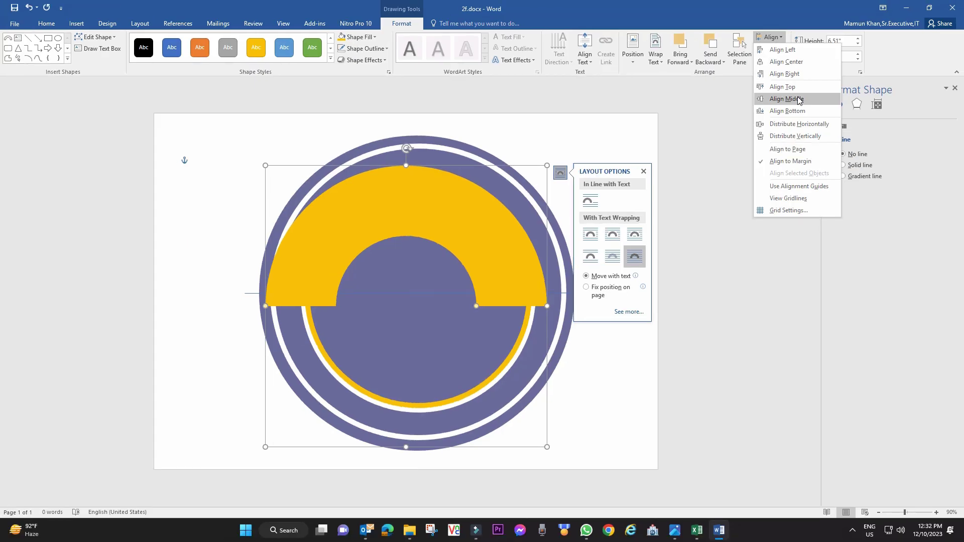
{"action": "left_click", "coordinate": [799, 100]}
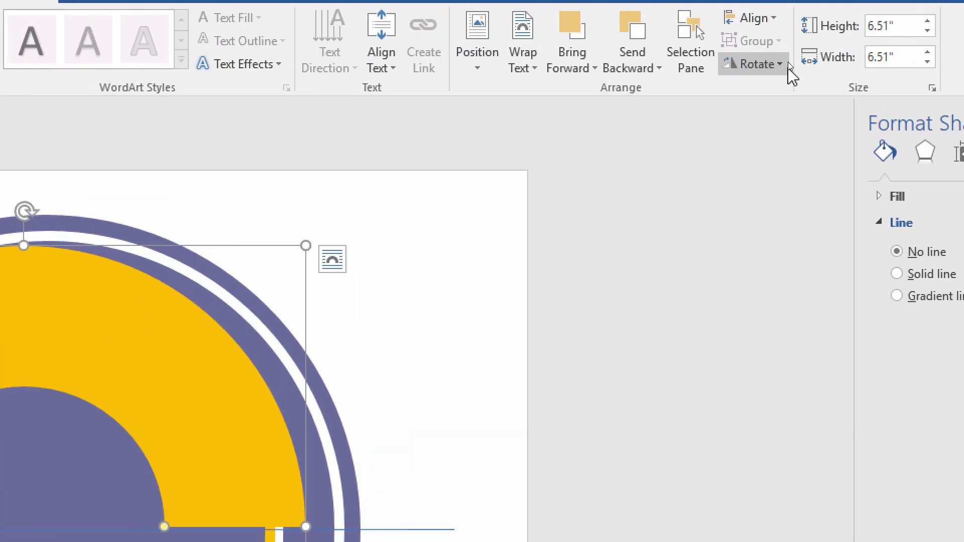
{"action": "left_click", "coordinate": [788, 63]}
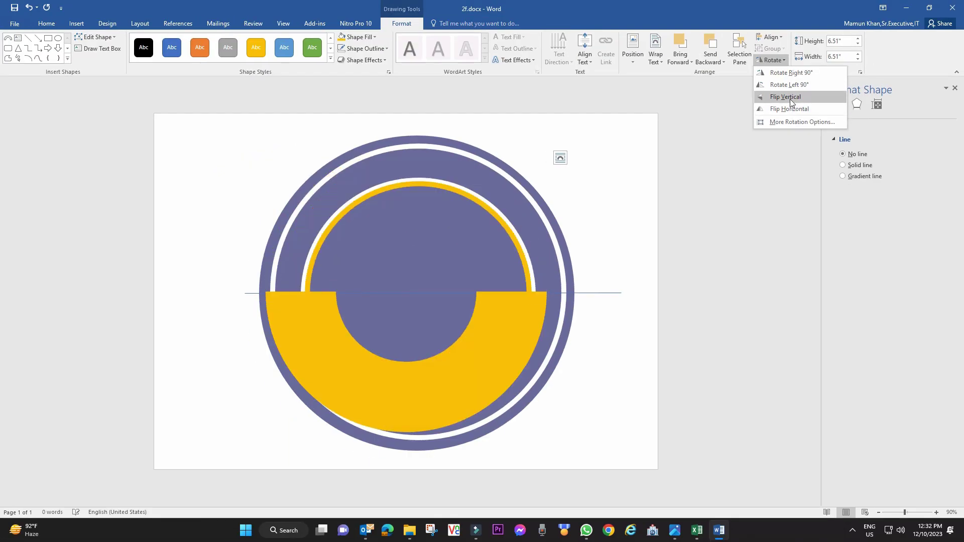
Flip the gold arc vertically into the lower half and nudge it slightly right
{"action": "left_click", "coordinate": [790, 96]}
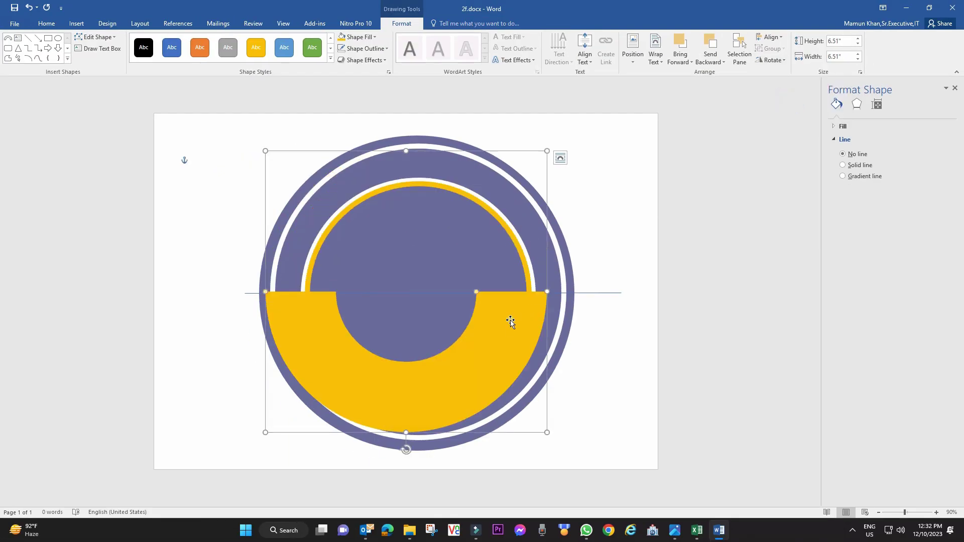
{"action": "left_click_drag", "start_coordinate": [516, 319], "coordinate": [520, 319]}
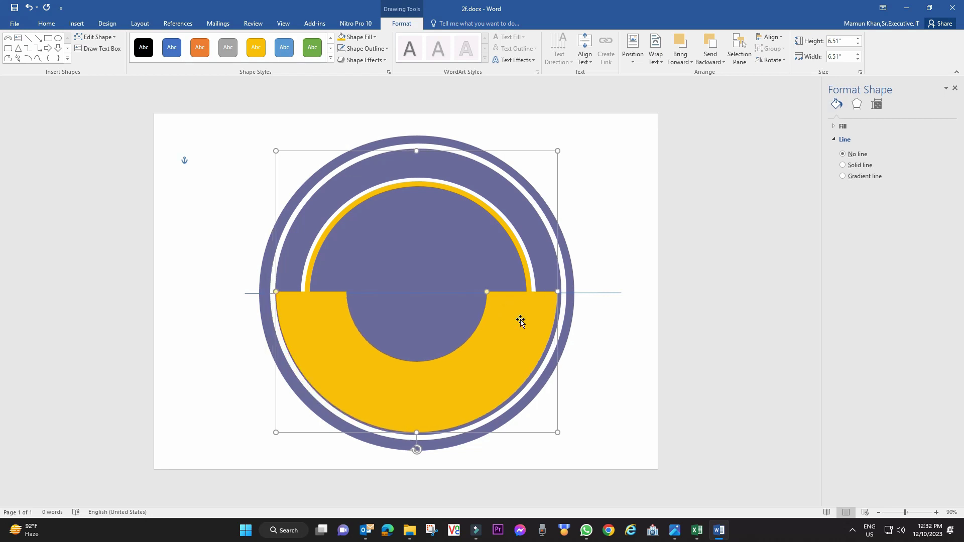
{"action": "left_click", "coordinate": [562, 282]}
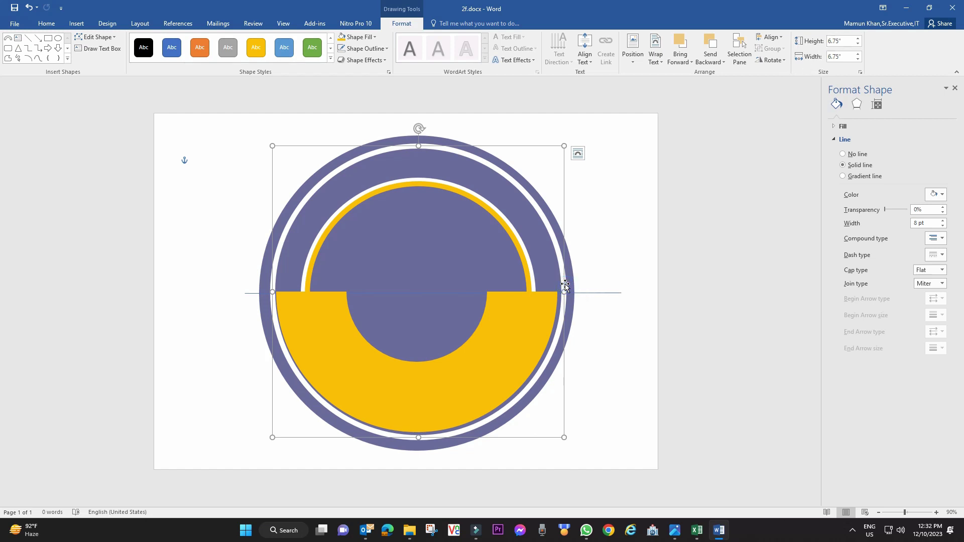
{"action": "left_click", "coordinate": [840, 57]}
{"action": "left_click", "coordinate": [518, 326]}
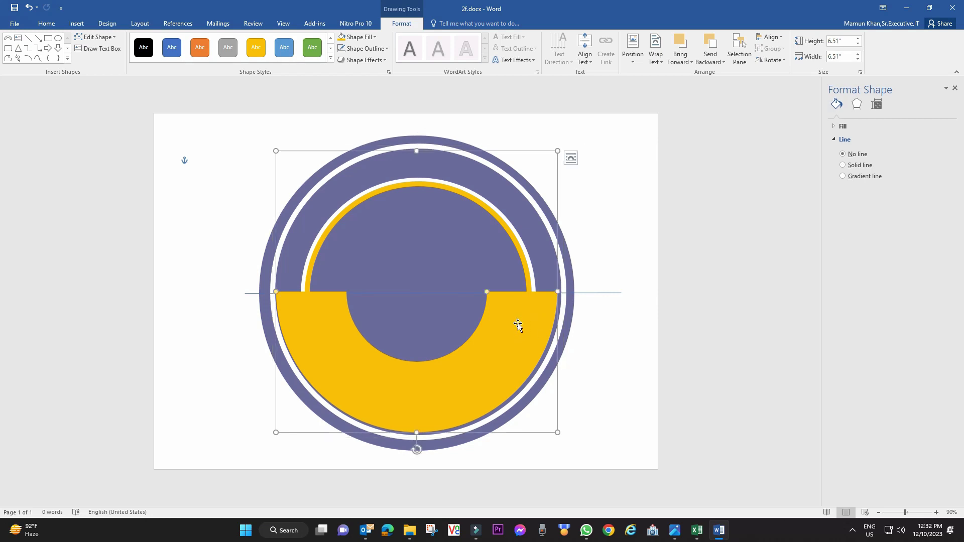
Size the arc to 6.62 by 6.6 inches and narrow it into a thin band
{"action": "left_click", "coordinate": [843, 42]}
{"action": "type", "text": "6.62"}
{"action": "left_click", "coordinate": [842, 58]}
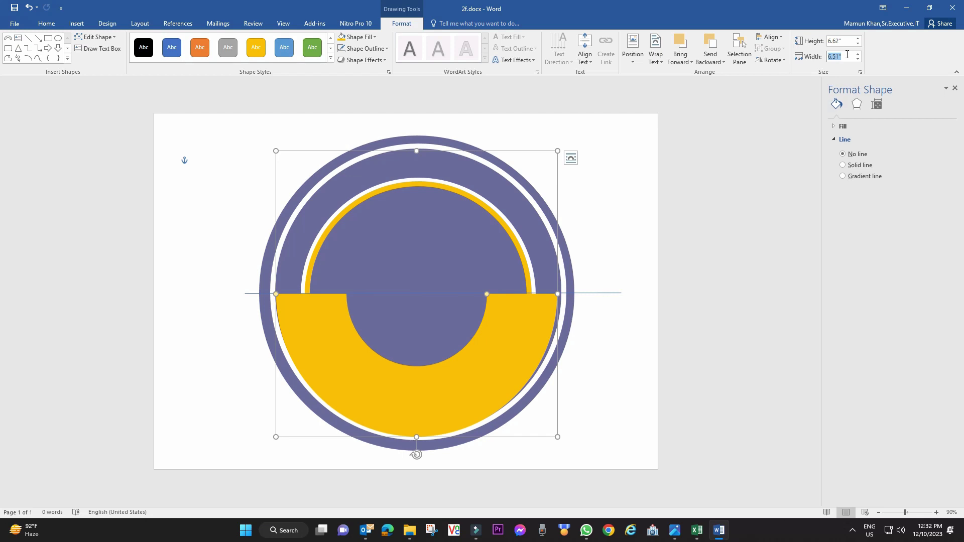
{"action": "type", "text": "6"}
{"action": "key", "text": "Return"}
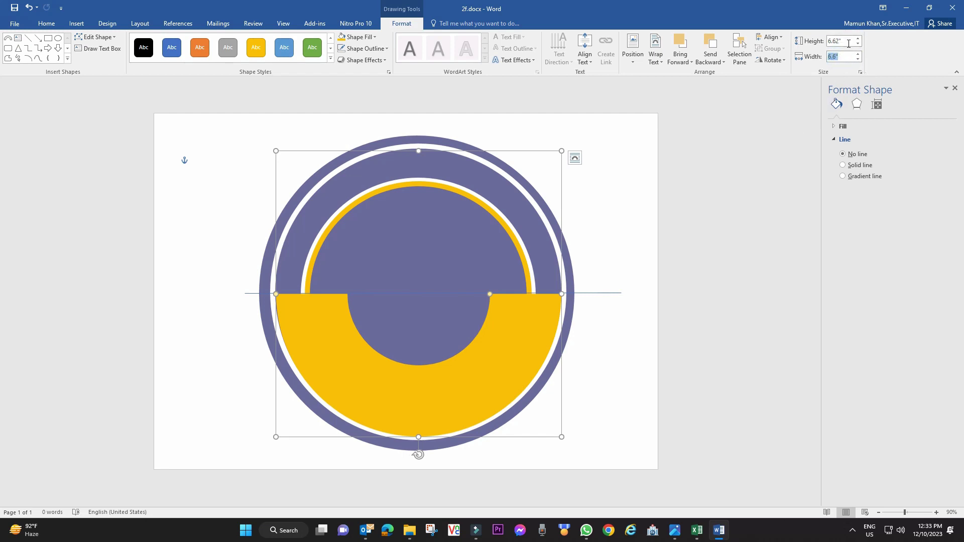
{"action": "left_click", "coordinate": [844, 56]}
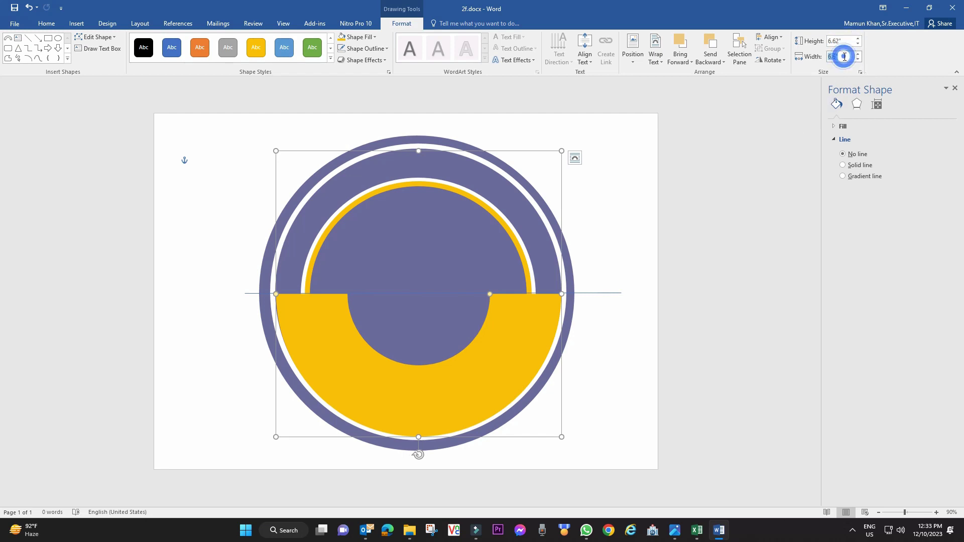
{"action": "left_click", "coordinate": [551, 314]}
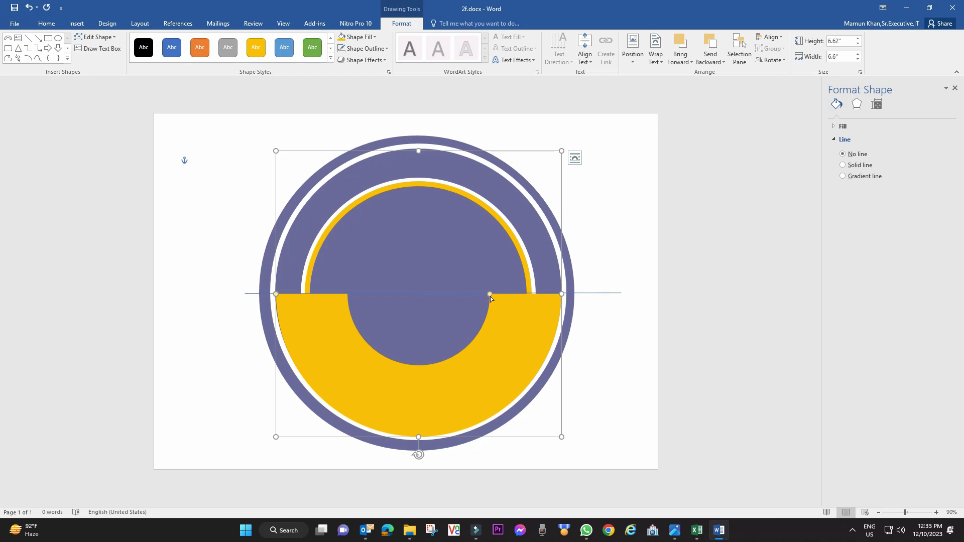
{"action": "left_click_drag", "start_coordinate": [490, 298], "coordinate": [538, 297]}
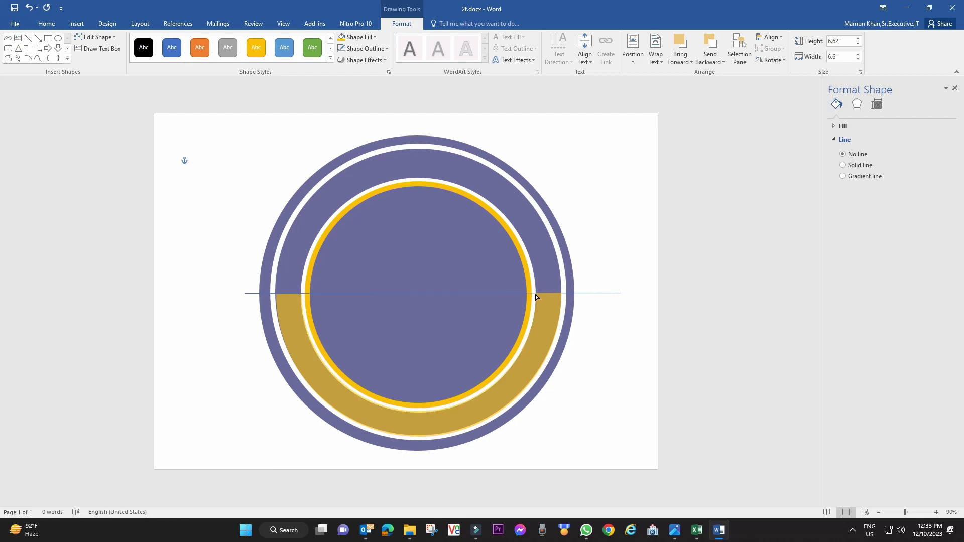
Narrow the gold band's thickness, then zoom in on the badge
{"action": "left_click_drag", "start_coordinate": [537, 293], "coordinate": [535, 294]}
{"action": "left_click", "coordinate": [631, 253]}
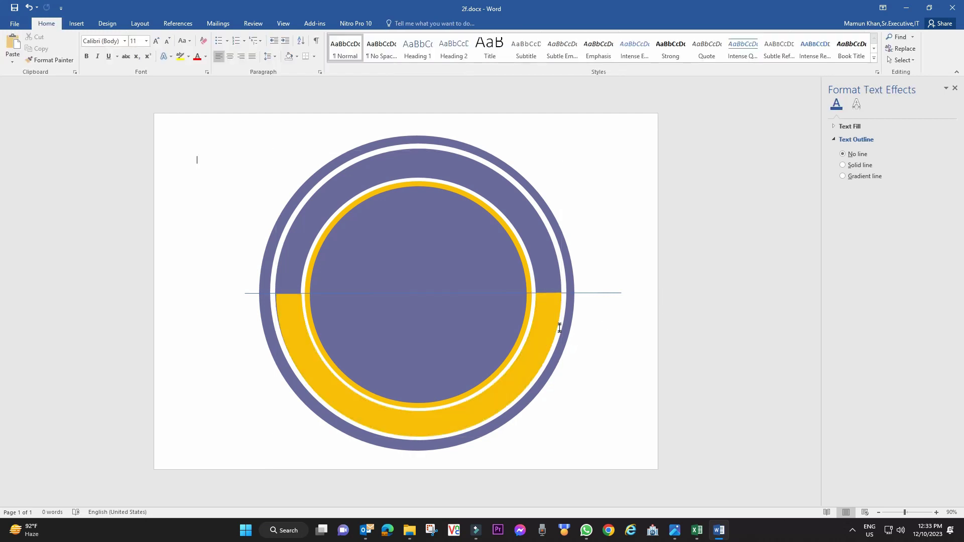
{"action": "scroll", "coordinate": [559, 321], "scroll_direction": "up", "scroll_amount": 2, "text": "ctrl"}
{"action": "scroll", "coordinate": [564, 317], "scroll_direction": "up", "scroll_amount": 3, "text": "ctrl"}
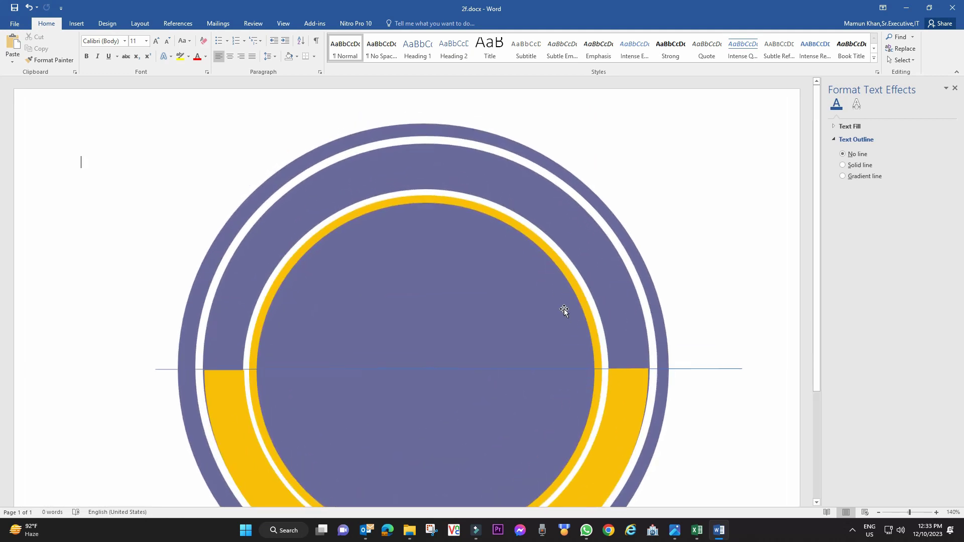
{"action": "scroll", "coordinate": [564, 317], "scroll_direction": "down", "scroll_amount": 2}
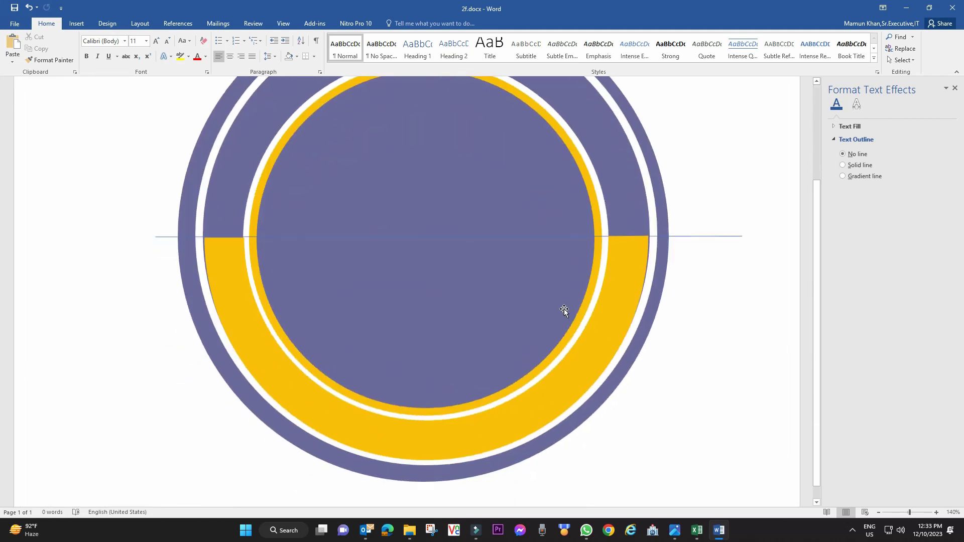
{"action": "left_click", "coordinate": [221, 266]}
{"action": "left_click", "coordinate": [911, 510]}
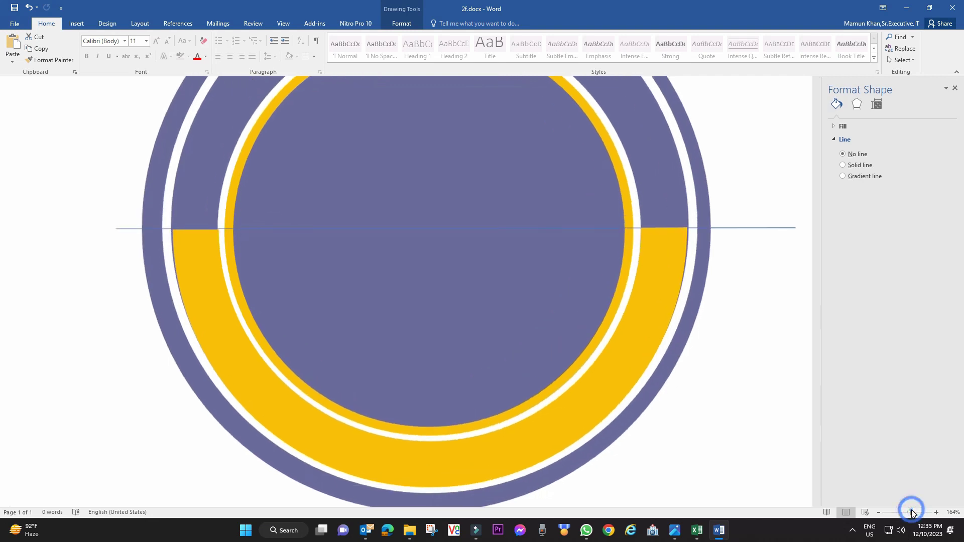
{"action": "scroll", "coordinate": [673, 423], "scroll_direction": "down", "scroll_amount": 1}
{"action": "scroll", "coordinate": [651, 412], "scroll_direction": "down", "scroll_amount": 1}
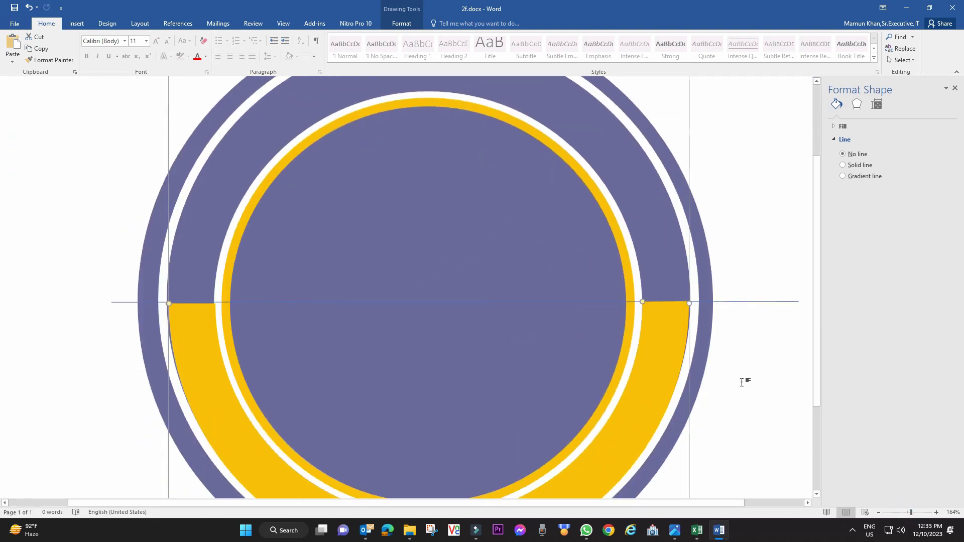
Drag the gold band's adjustment handle so its inner edge fits the white ring
{"action": "left_click", "coordinate": [741, 383]}
{"action": "left_click", "coordinate": [673, 361]}
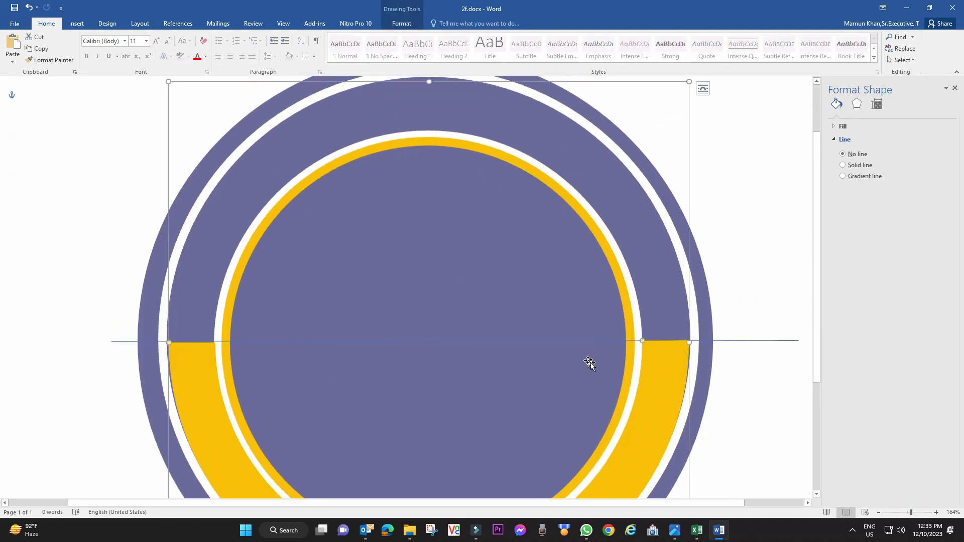
{"action": "left_click", "coordinate": [642, 342]}
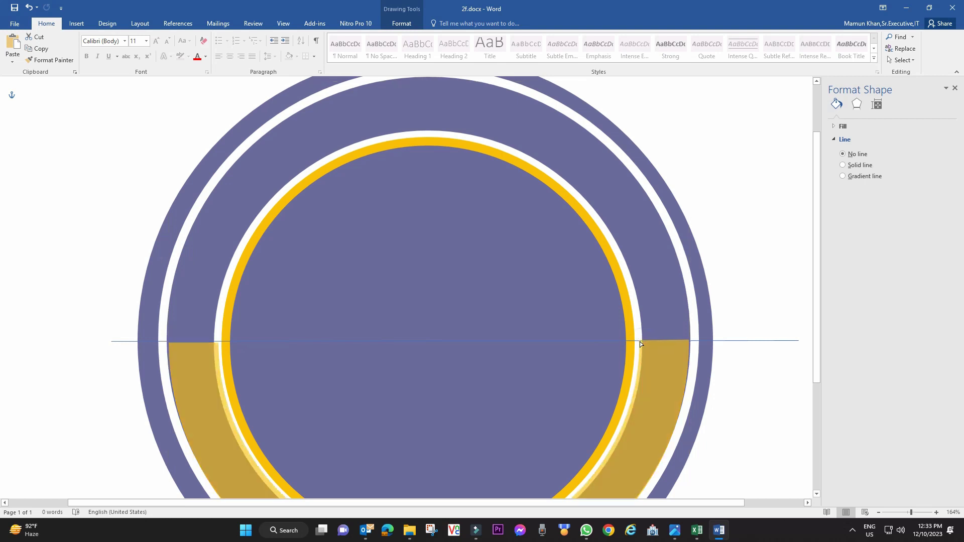
{"action": "scroll", "coordinate": [661, 346], "scroll_direction": "down", "scroll_amount": 2}
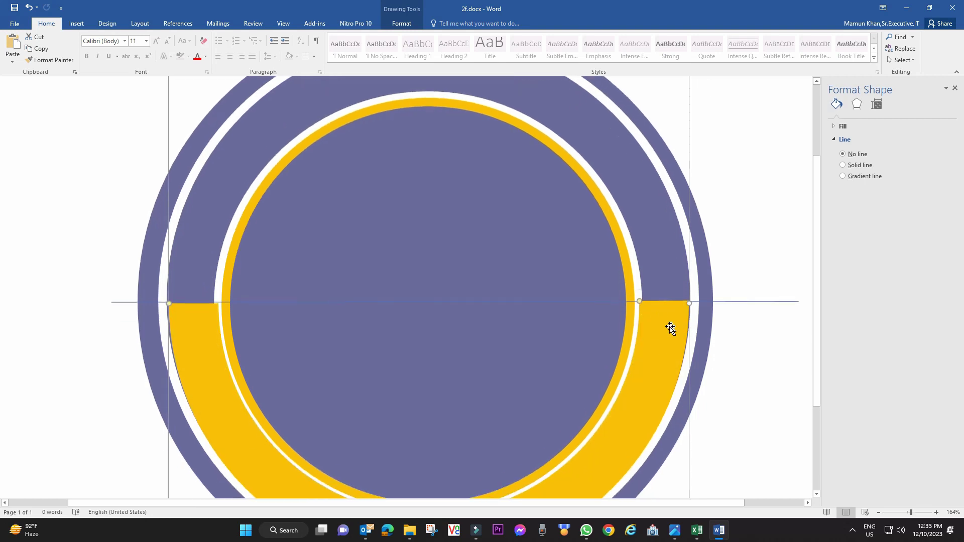
{"action": "scroll", "coordinate": [671, 316], "scroll_direction": "down", "scroll_amount": 1}
{"action": "scroll", "coordinate": [671, 315], "scroll_direction": "down", "scroll_amount": 1}
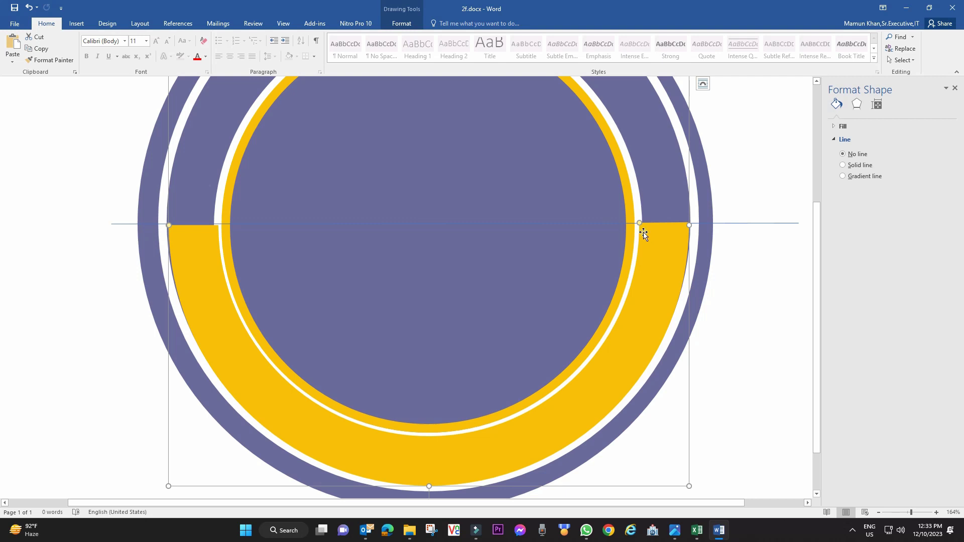
{"action": "left_click_drag", "start_coordinate": [640, 223], "coordinate": [641, 224]}
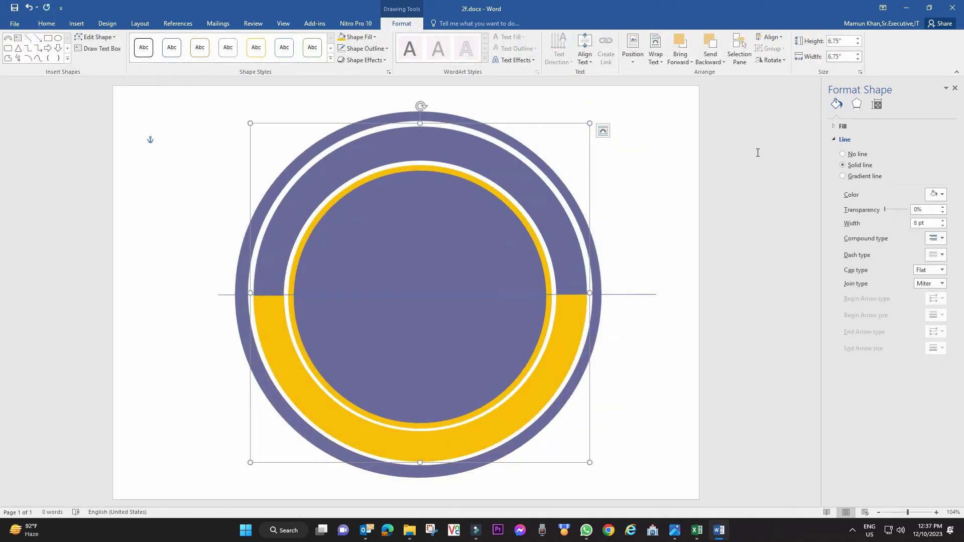
Check the gold half-ring's height and width values
{"action": "left_click", "coordinate": [573, 308]}
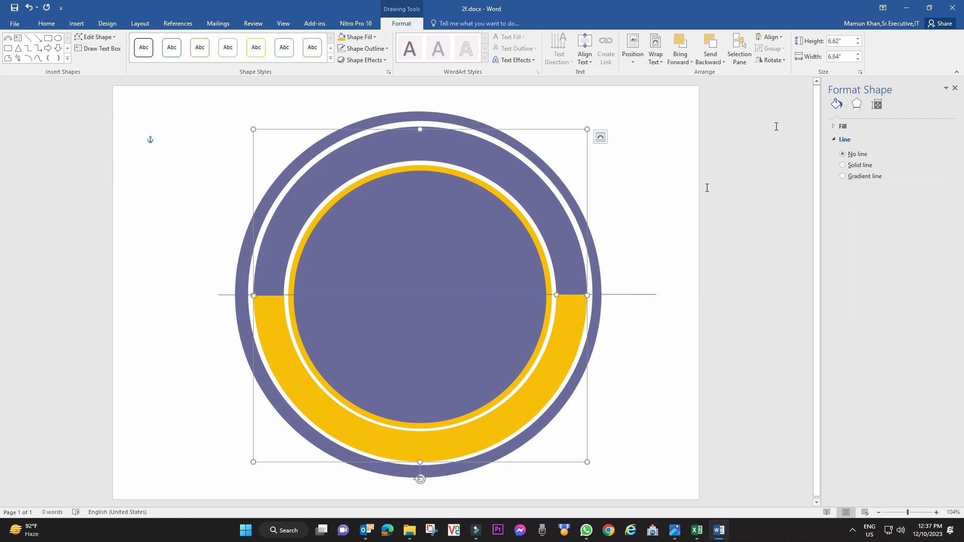
{"action": "left_click", "coordinate": [845, 42]}
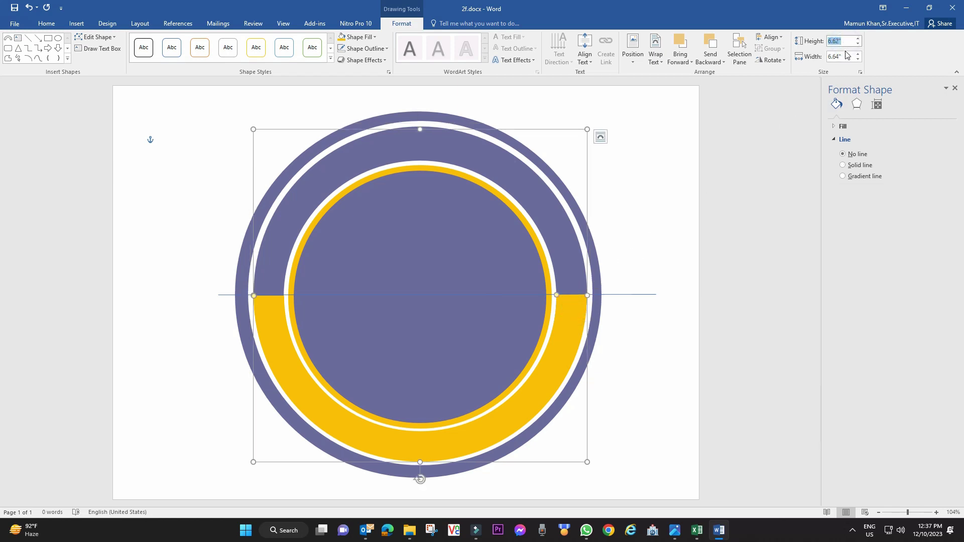
{"action": "left_click", "coordinate": [844, 57]}
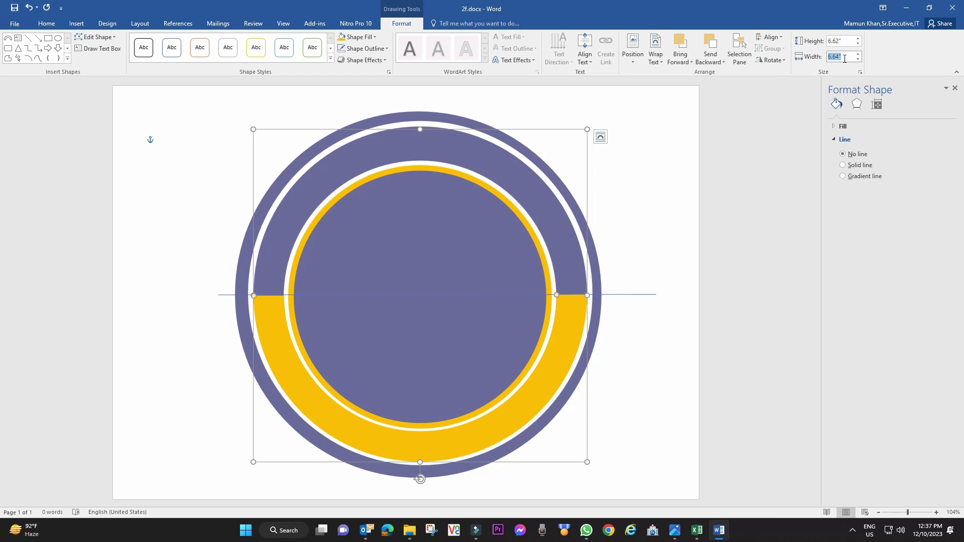
{"action": "left_click", "coordinate": [841, 40]}
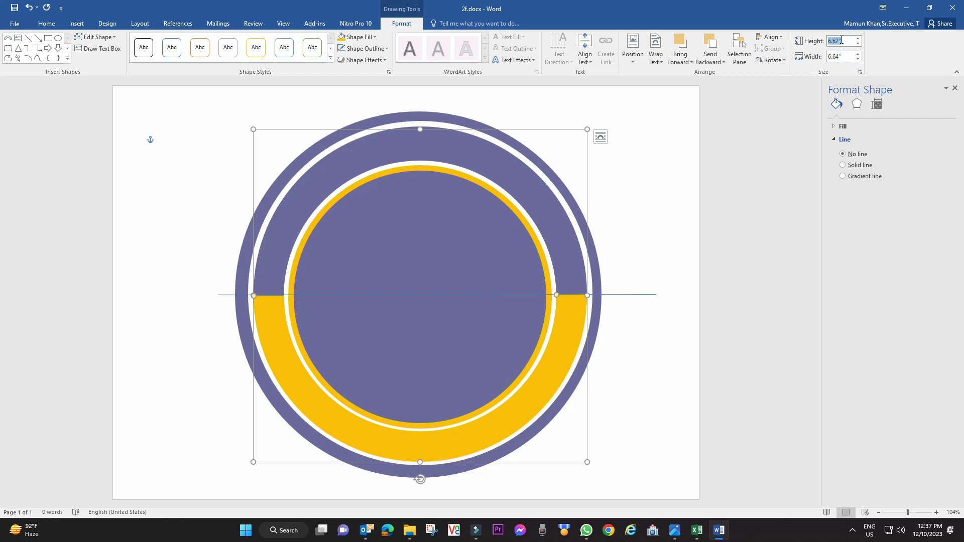
{"action": "left_click", "coordinate": [609, 351]}
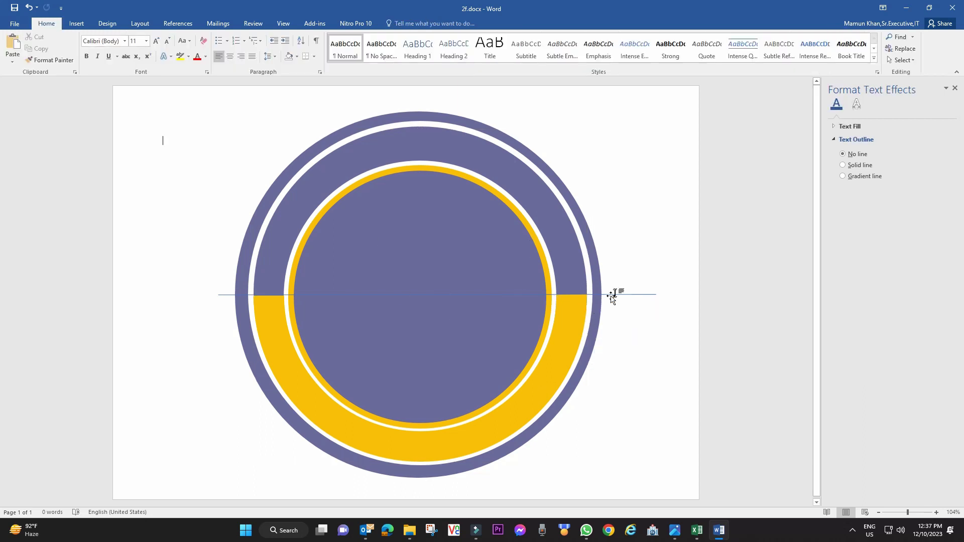
Delete the thin horizontal guide line crossing the badge
{"action": "left_click", "coordinate": [640, 294]}
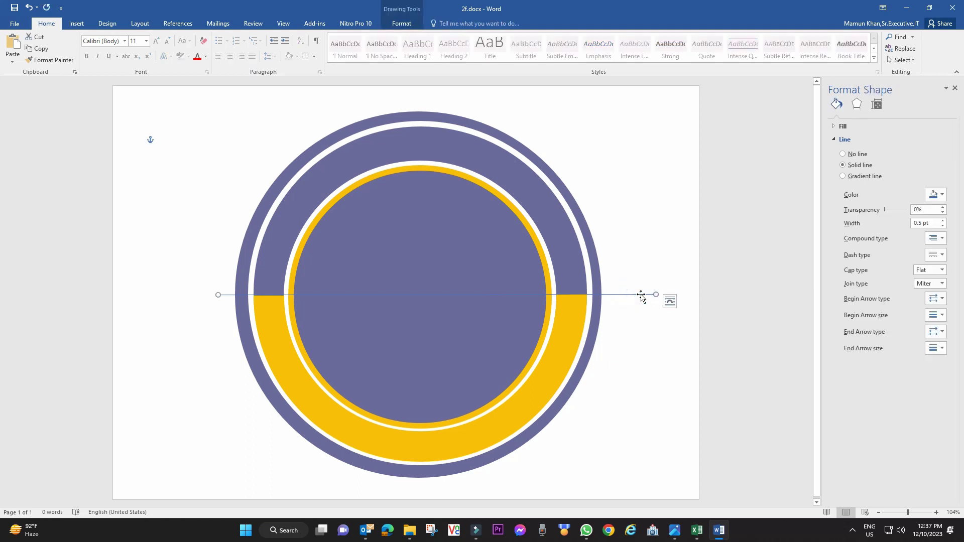
{"action": "key", "text": "Delete"}
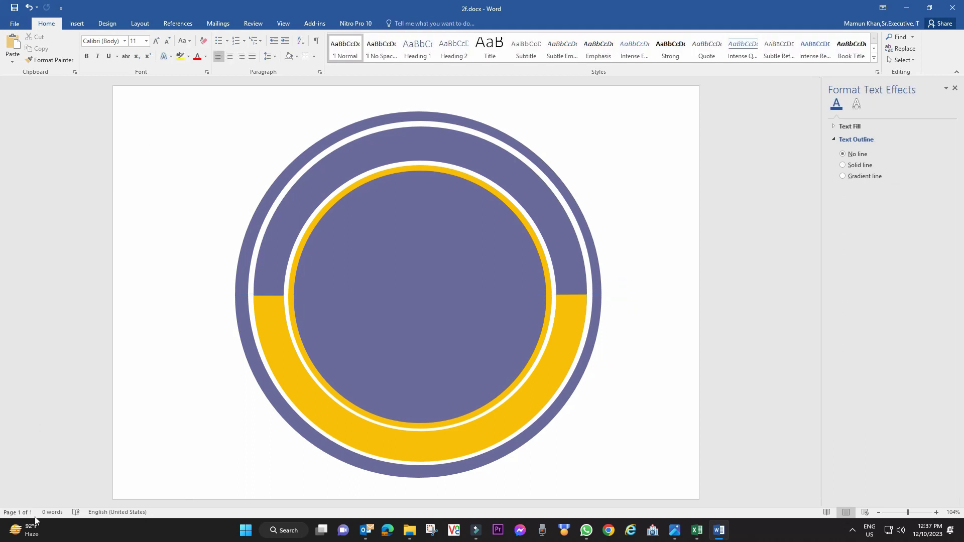
{"action": "left_click", "coordinate": [674, 530]}
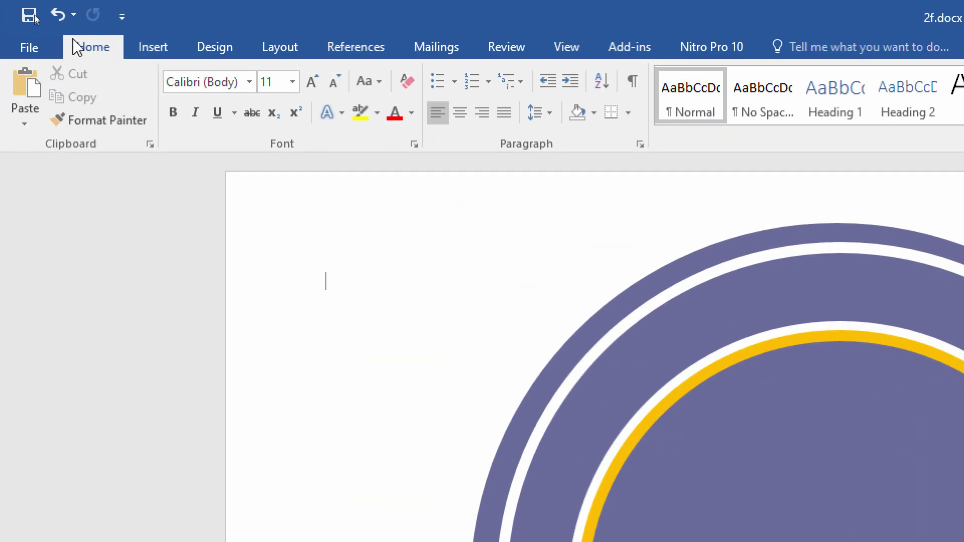
{"action": "left_click", "coordinate": [123, 46]}
{"action": "left_click", "coordinate": [320, 132]}
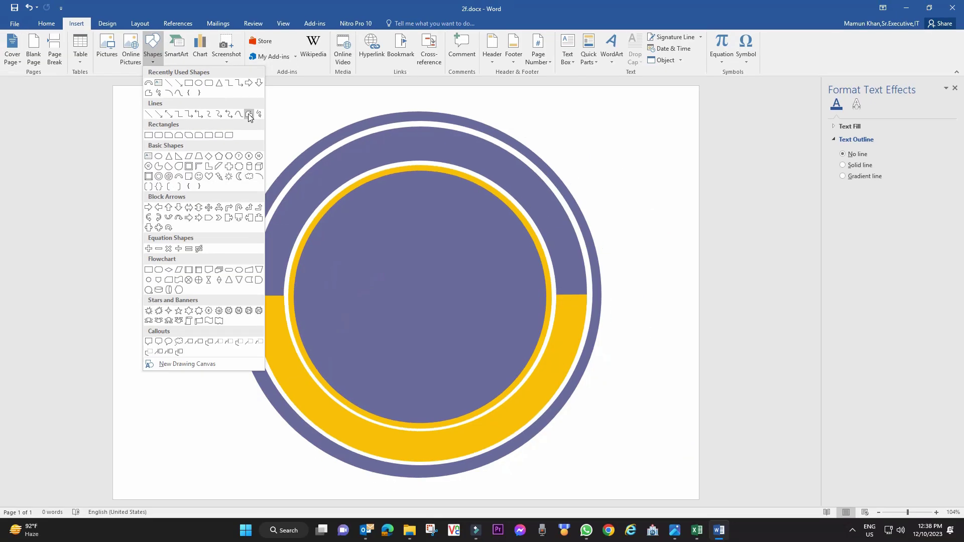
At 216% zoom, draw a freeform diamond over the gold band's left end
{"action": "left_click", "coordinate": [249, 115]}
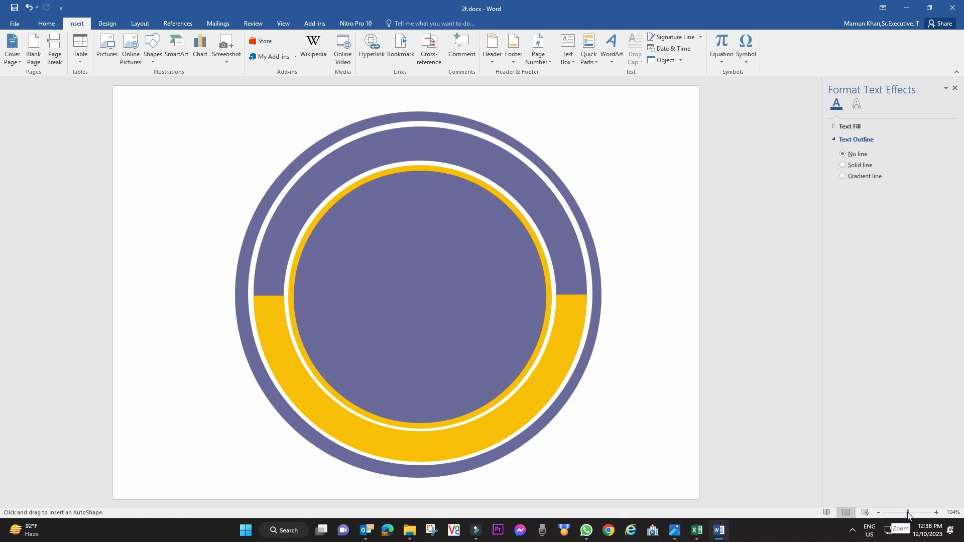
{"action": "left_click_drag", "start_coordinate": [907, 511], "coordinate": [914, 512]}
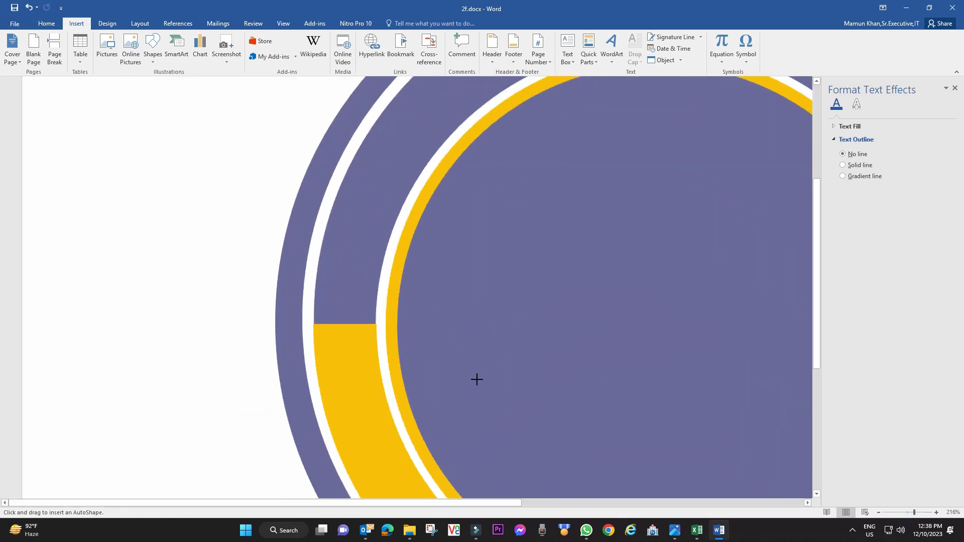
{"action": "scroll", "coordinate": [476, 379], "scroll_direction": "down", "scroll_amount": 1}
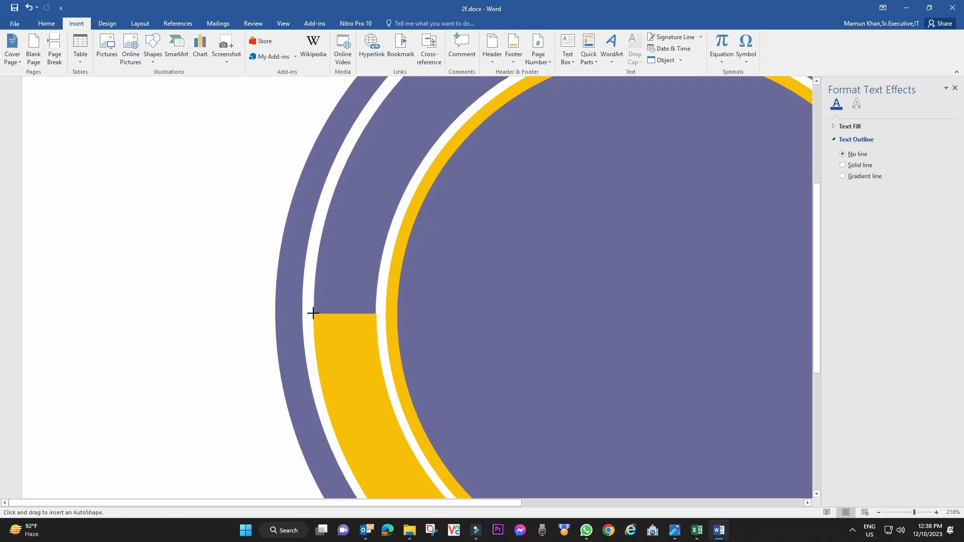
{"action": "left_click_drag", "start_coordinate": [313, 313], "coordinate": [335, 345]}
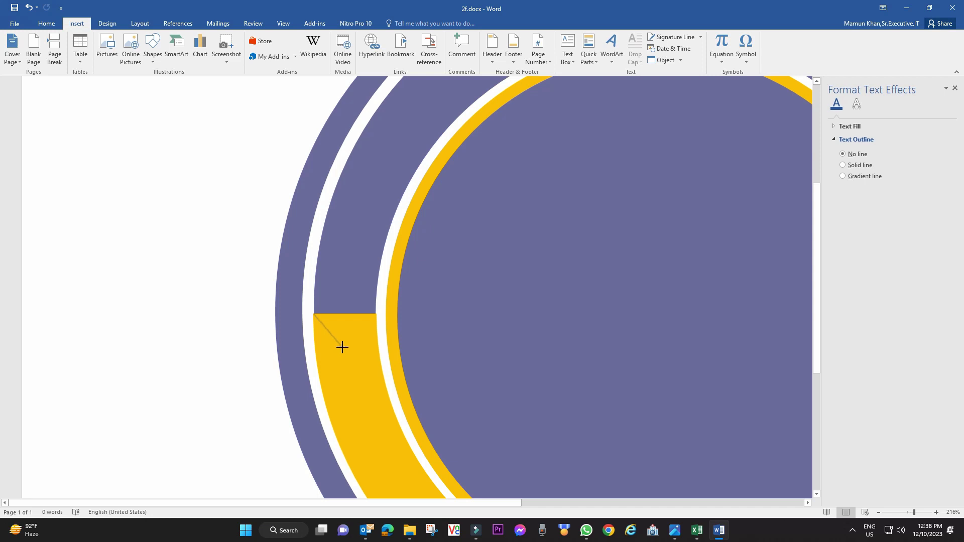
{"action": "left_click", "coordinate": [342, 348]}
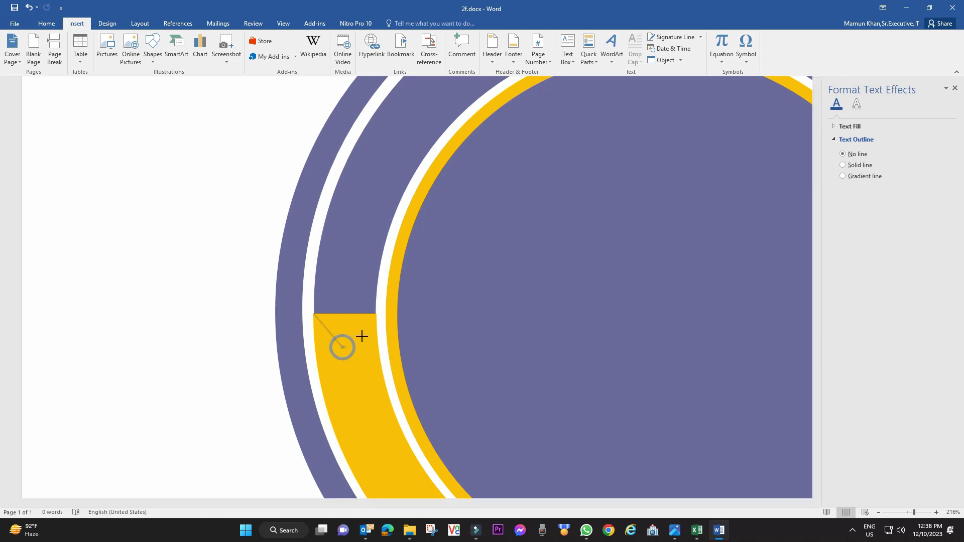
{"action": "left_click", "coordinate": [375, 313]}
{"action": "left_click", "coordinate": [342, 282]}
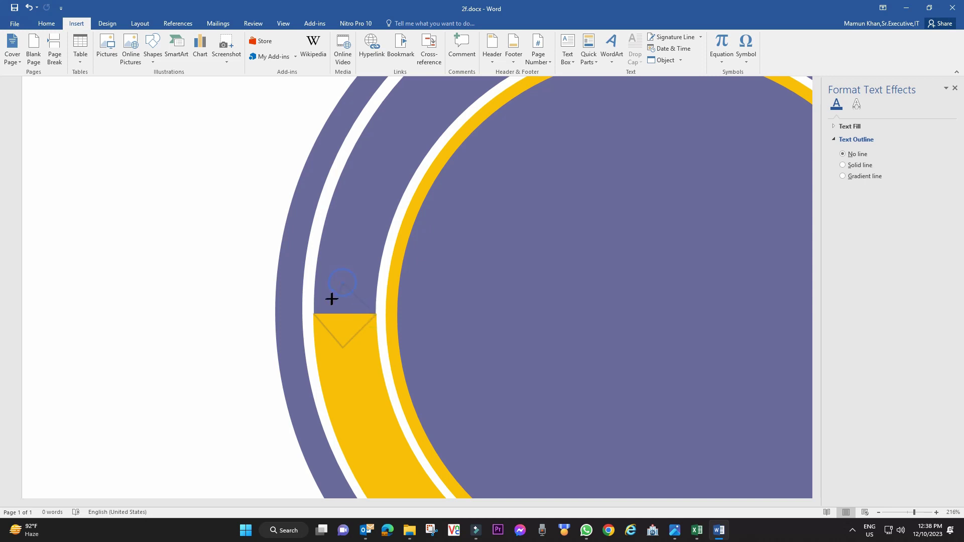
{"action": "left_click", "coordinate": [312, 316]}
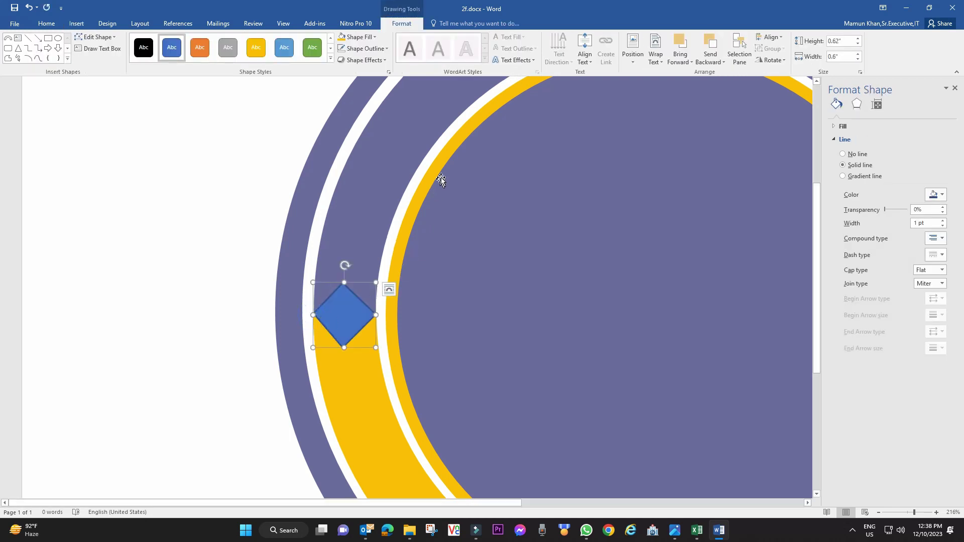
Give the left diamond no outline and a gold fill
{"action": "left_click", "coordinate": [373, 50]}
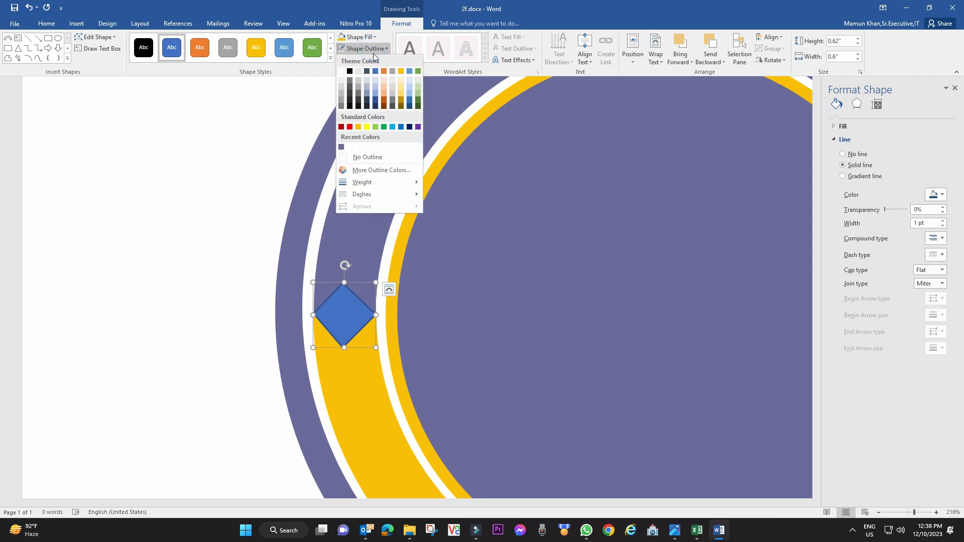
{"action": "left_click", "coordinate": [369, 157]}
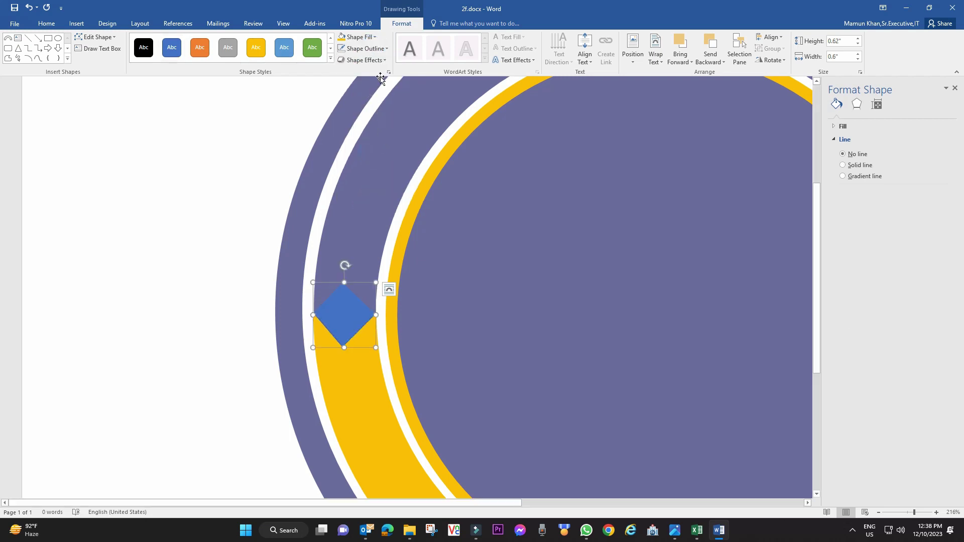
{"action": "left_click", "coordinate": [366, 37]}
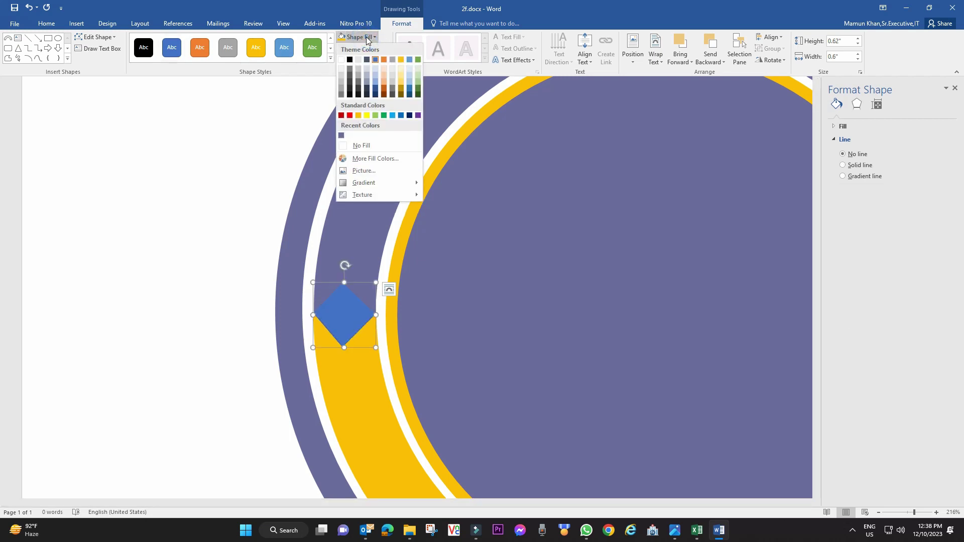
{"action": "left_click", "coordinate": [358, 115]}
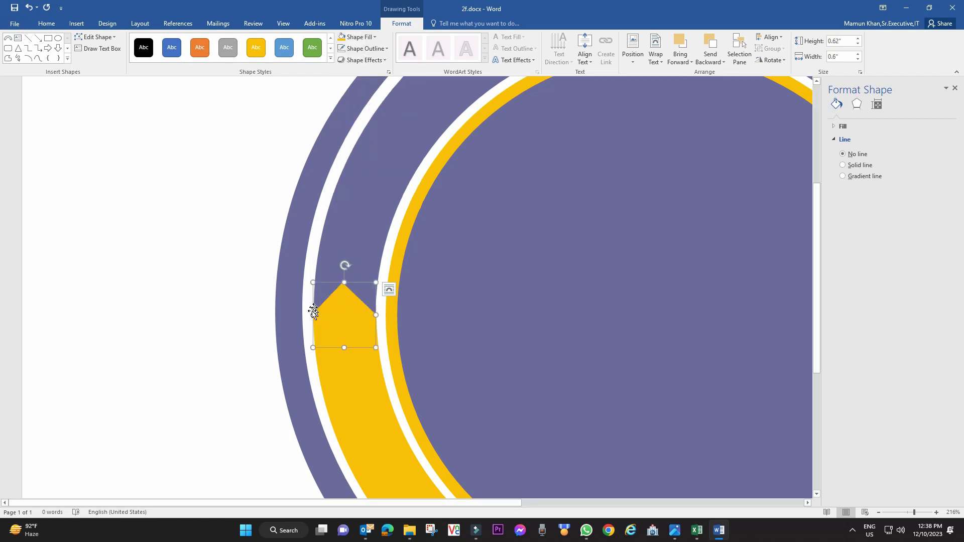
{"action": "left_click", "coordinate": [464, 276]}
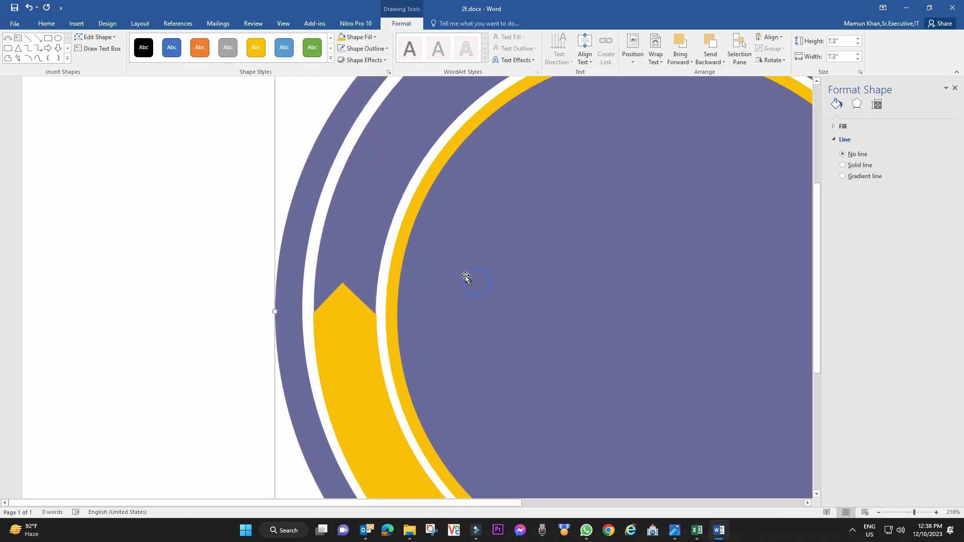
{"action": "scroll", "coordinate": [432, 268], "scroll_direction": "down", "scroll_amount": 7}
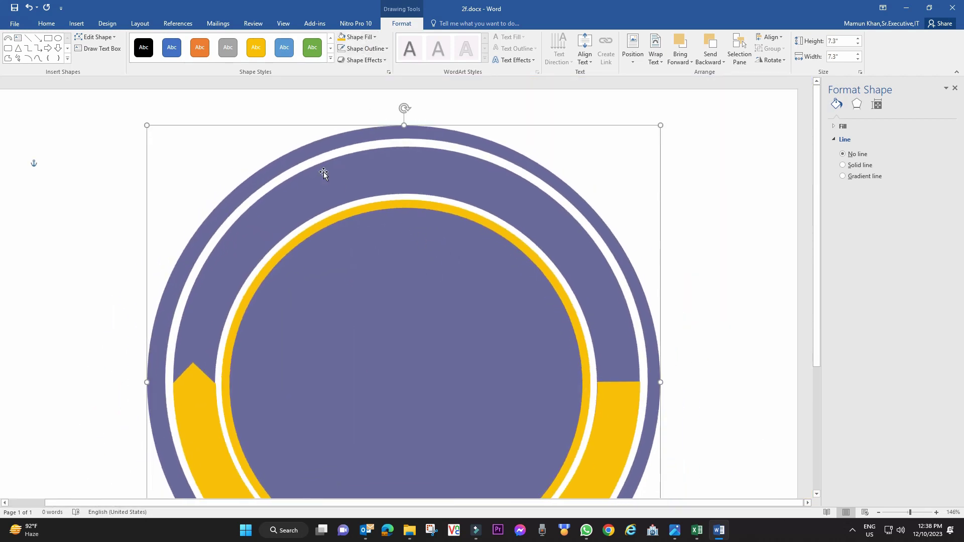
{"action": "left_click", "coordinate": [76, 24]}
Draw a freeform diamond over the gold band's right end
{"action": "left_click", "coordinate": [152, 47]}
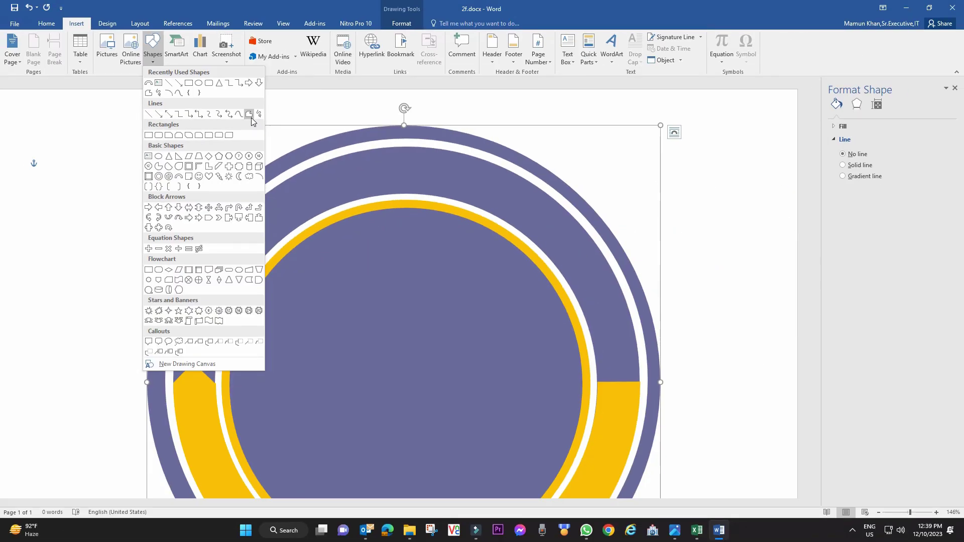
{"action": "left_click", "coordinate": [251, 117]}
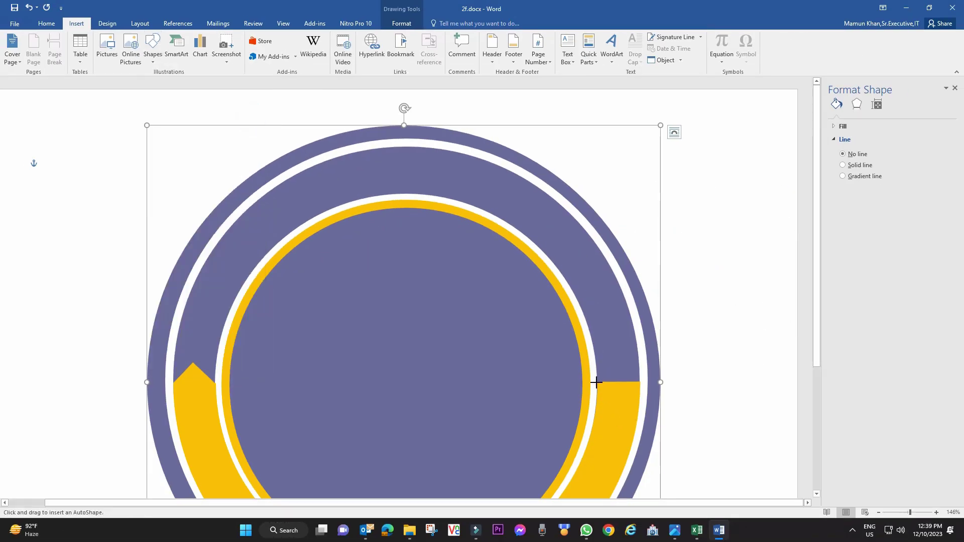
{"action": "left_click", "coordinate": [596, 383]}
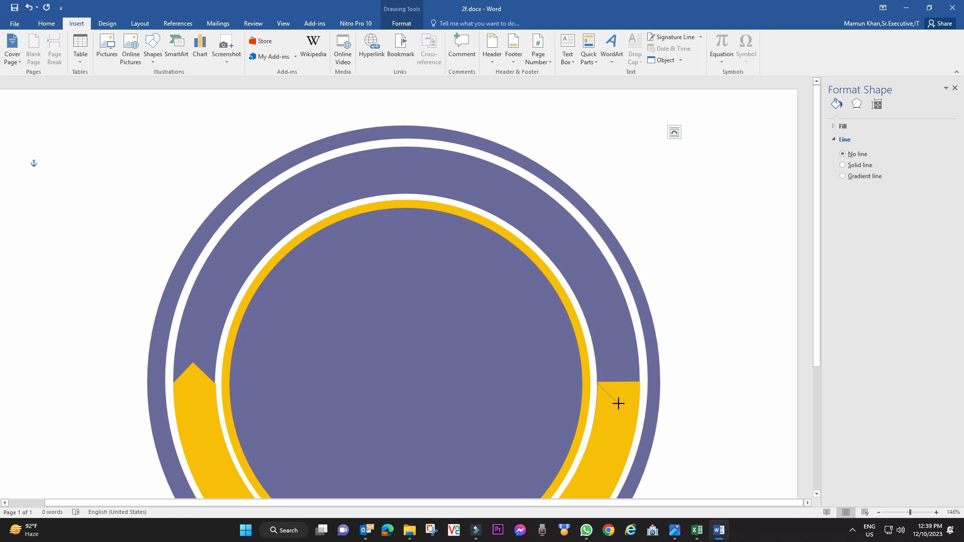
{"action": "left_click", "coordinate": [618, 404]}
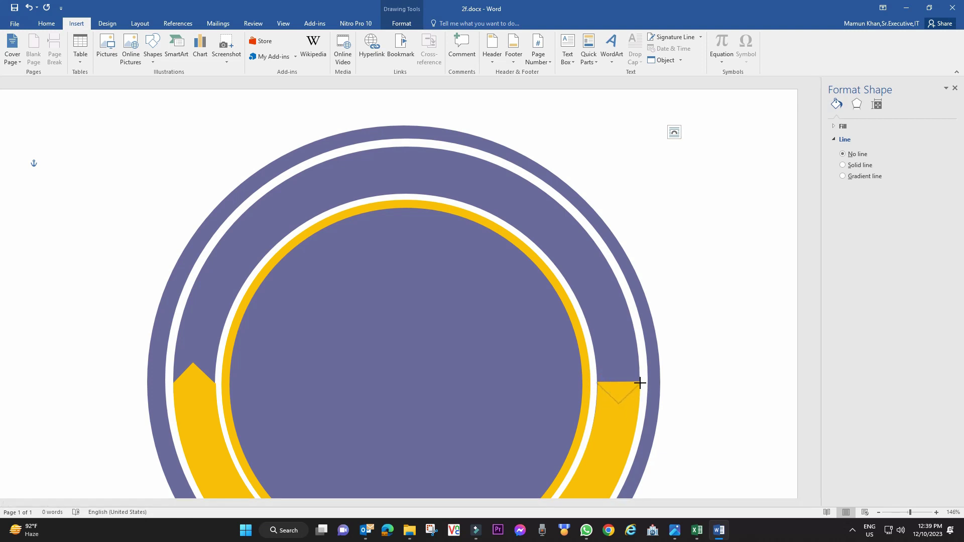
{"action": "left_click", "coordinate": [638, 382]}
{"action": "left_click", "coordinate": [598, 381]}
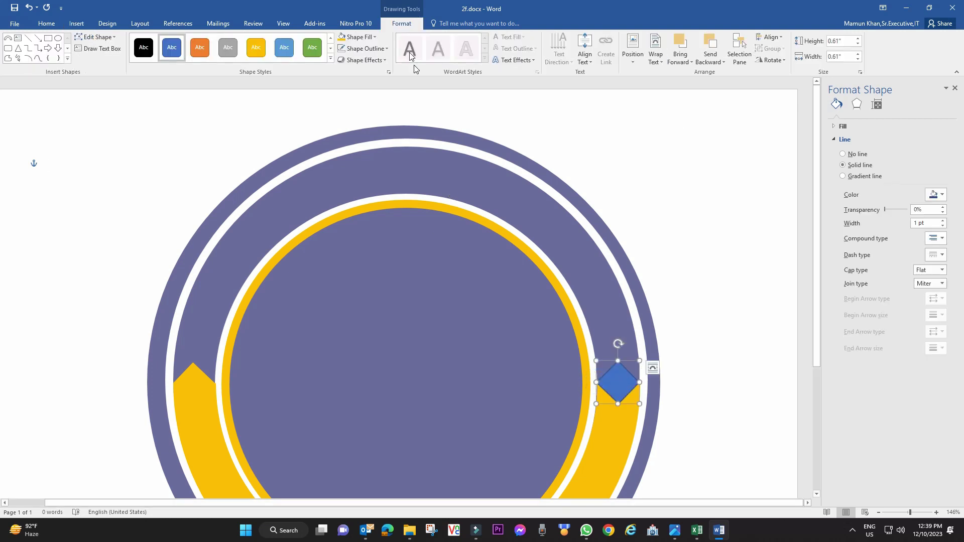
Give the right diamond no outline and a gold fill
{"action": "left_click", "coordinate": [377, 49]}
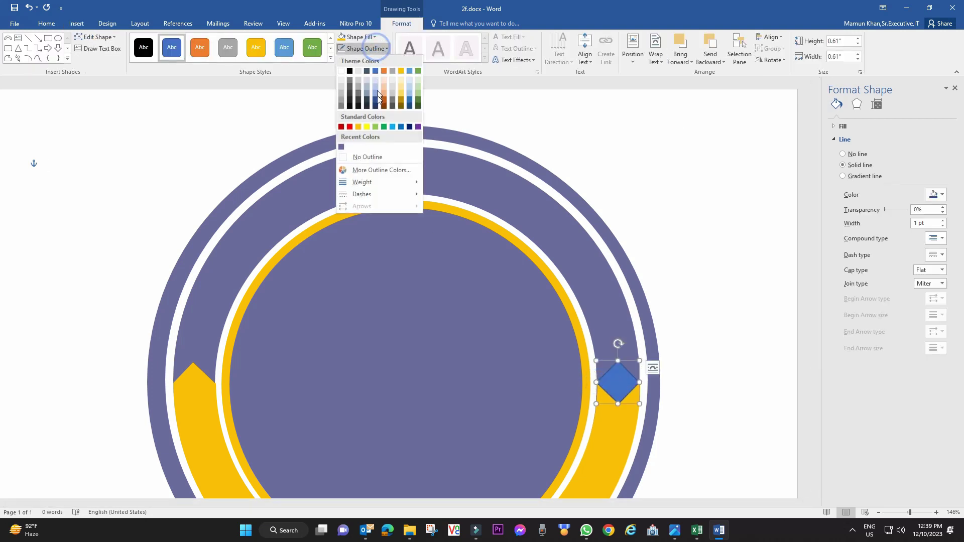
{"action": "left_click", "coordinate": [378, 158]}
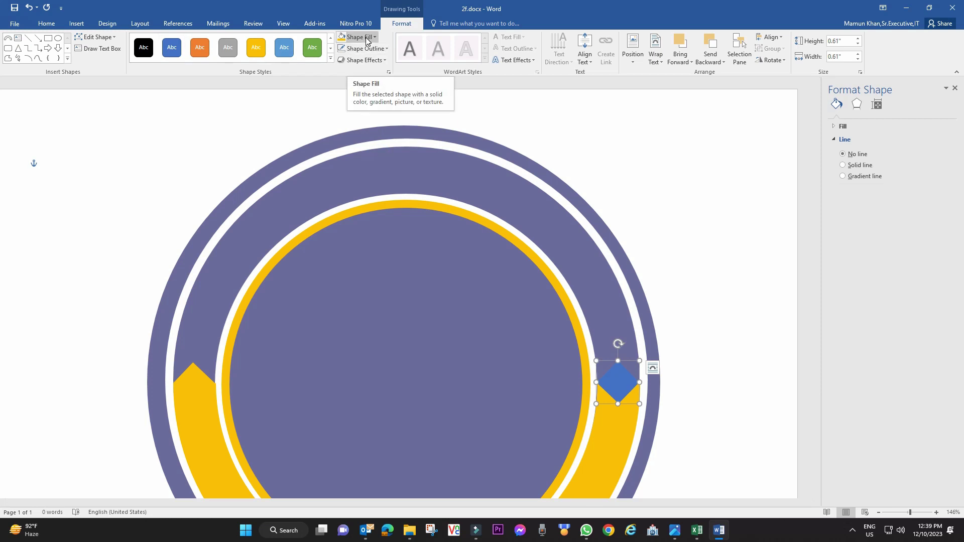
{"action": "left_click", "coordinate": [365, 38]}
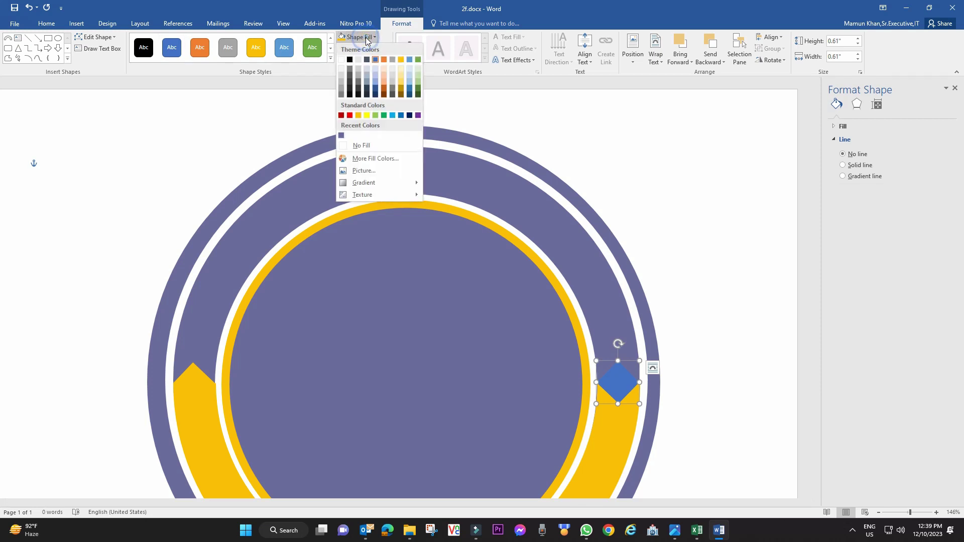
{"action": "left_click", "coordinate": [359, 116]}
{"action": "left_click", "coordinate": [422, 264]}
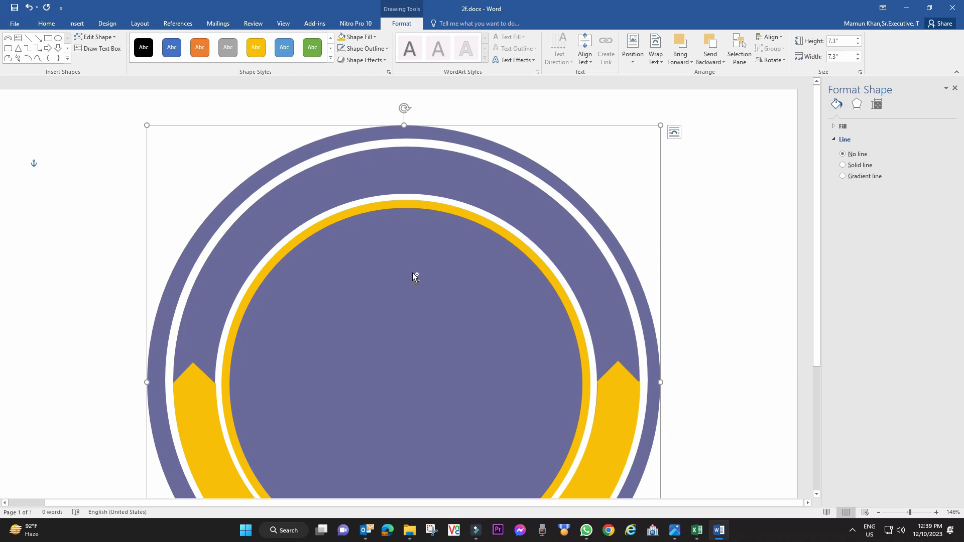
Fill the small pentagons at the right and left ribbon ends with the recent purple
{"action": "scroll", "coordinate": [412, 273], "scroll_direction": "down", "scroll_amount": 2}
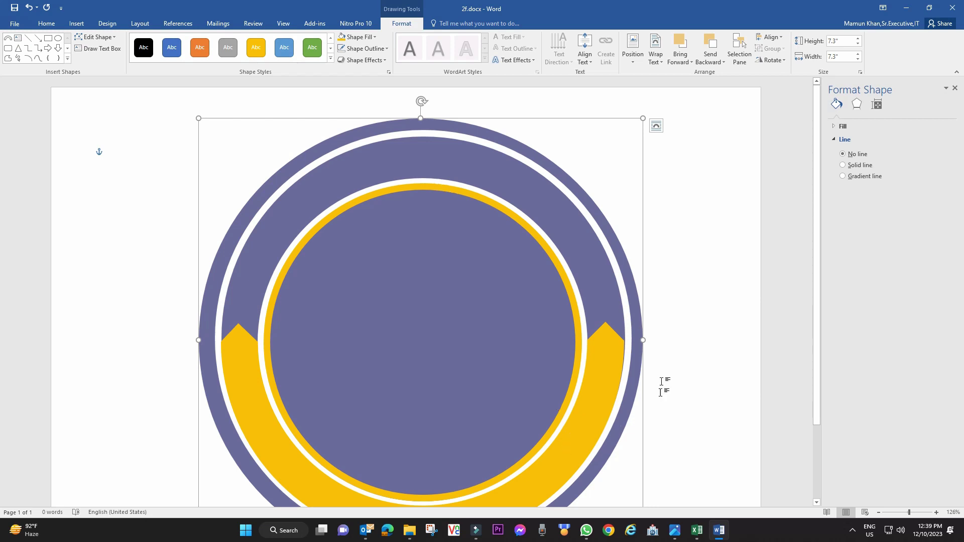
{"action": "left_click", "coordinate": [611, 345]}
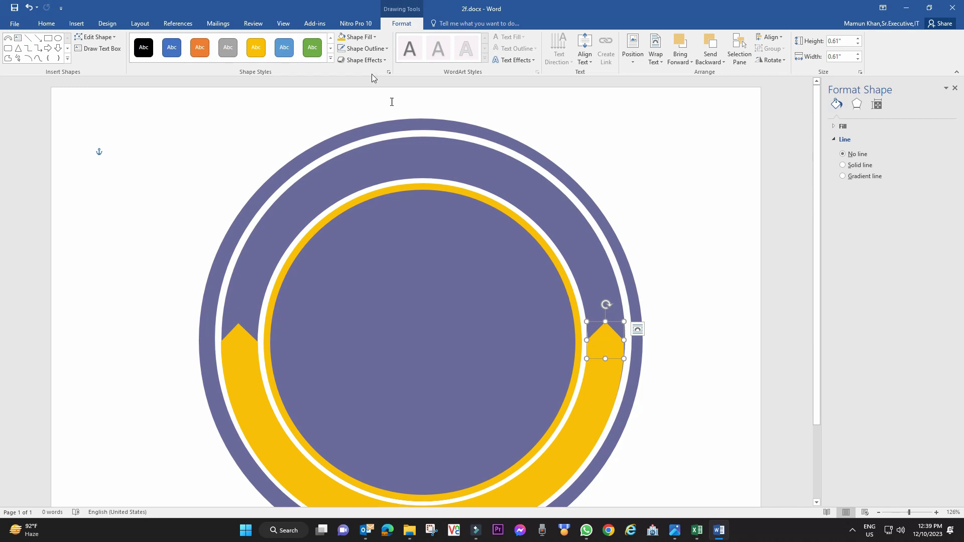
{"action": "left_click", "coordinate": [373, 38]}
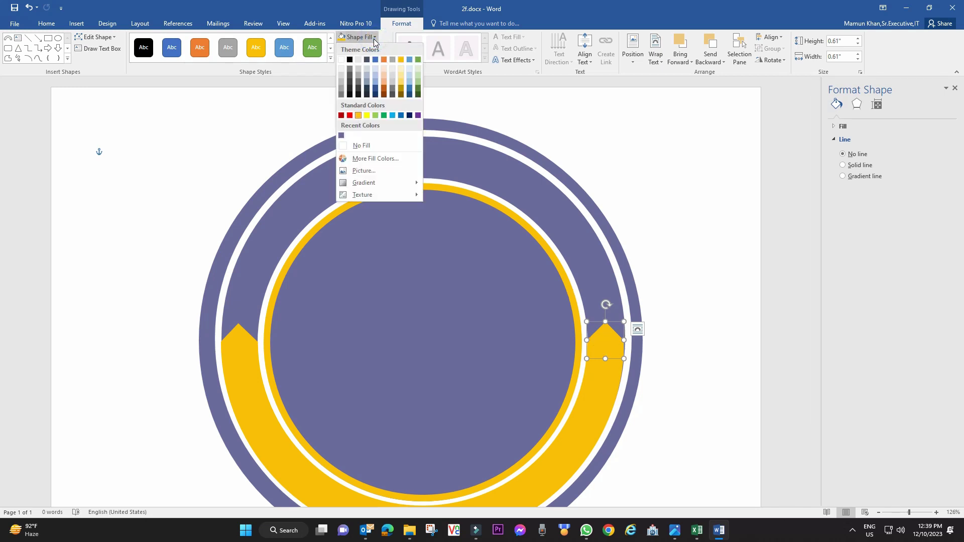
{"action": "left_click", "coordinate": [342, 136]}
{"action": "left_click", "coordinate": [242, 347]}
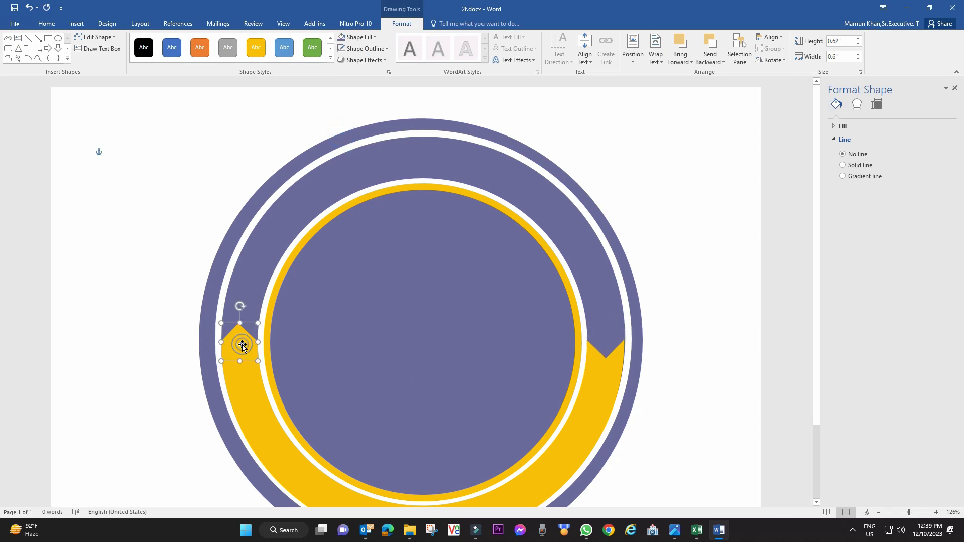
{"action": "left_click", "coordinate": [374, 38]}
{"action": "left_click", "coordinate": [342, 135]}
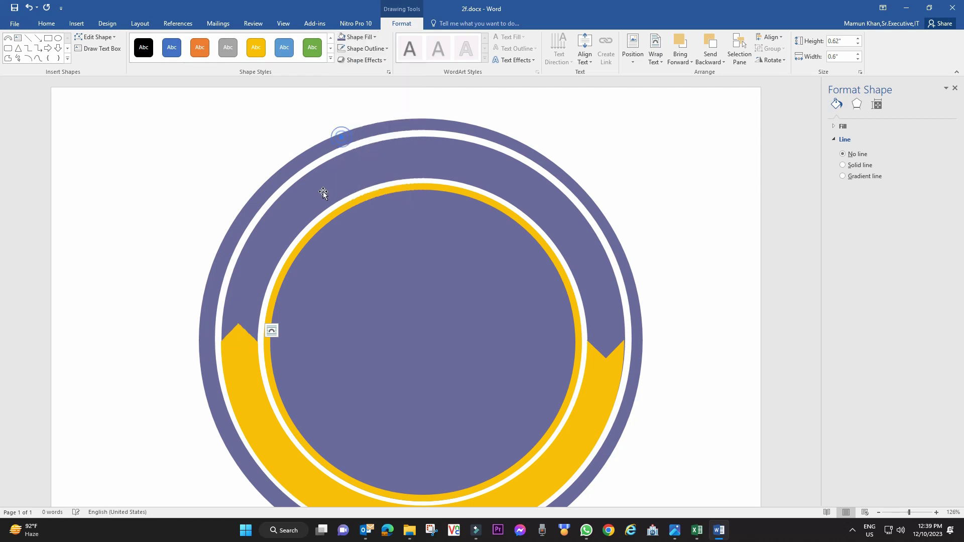
{"action": "left_click", "coordinate": [407, 344]}
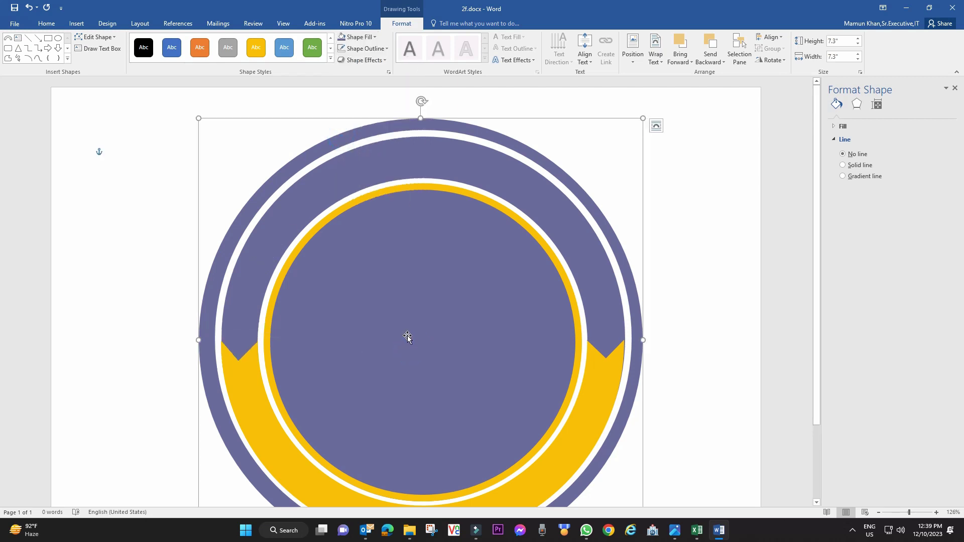
{"action": "scroll", "coordinate": [407, 339], "scroll_direction": "down", "scroll_amount": 1}
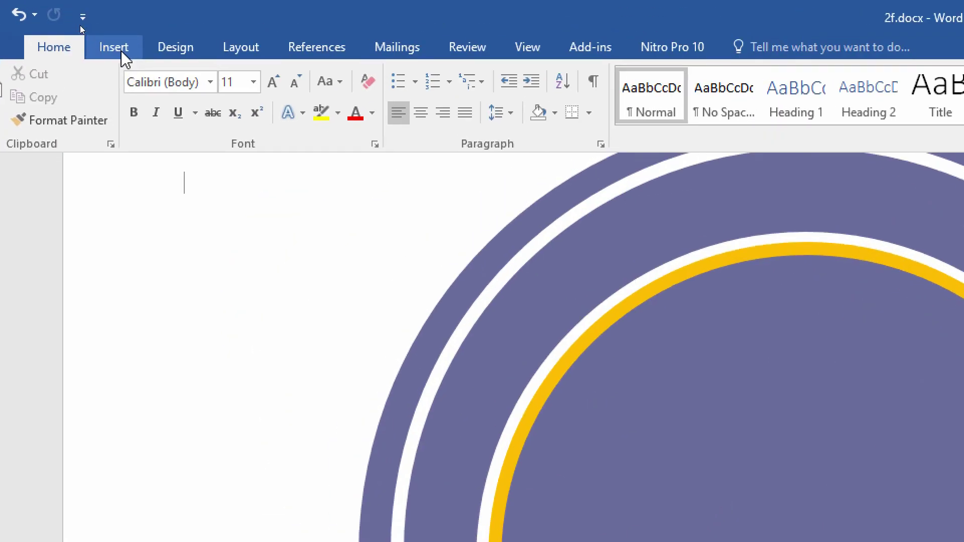
Insert plain black WordArt reading 'YOUR SCHOOL NAME' and move it to the badge's top centre
{"action": "left_click", "coordinate": [79, 25]}
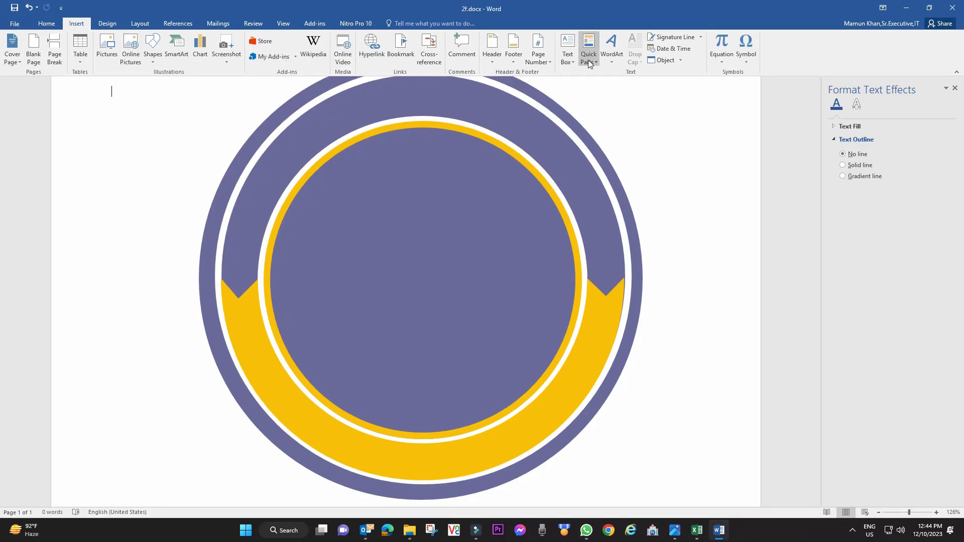
{"action": "left_click", "coordinate": [611, 53]}
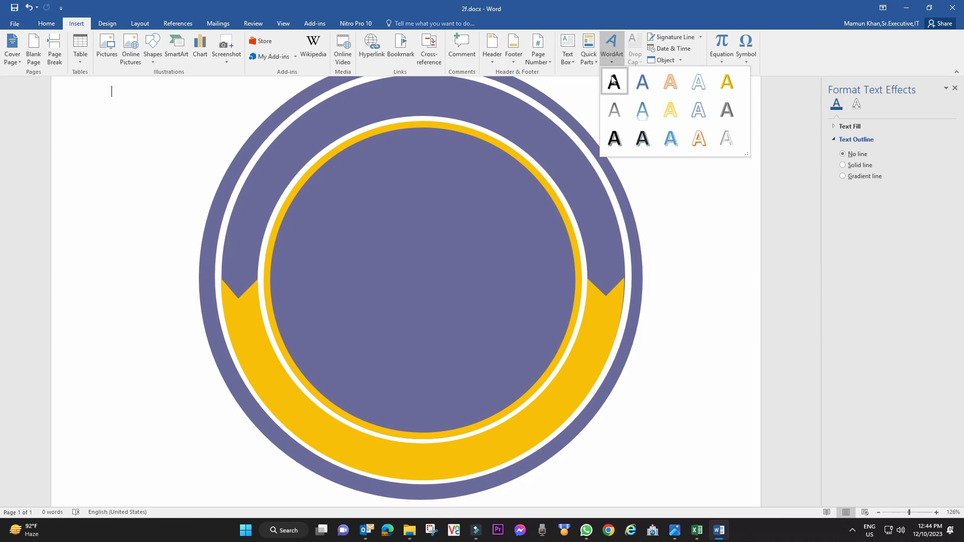
{"action": "left_click", "coordinate": [613, 81]}
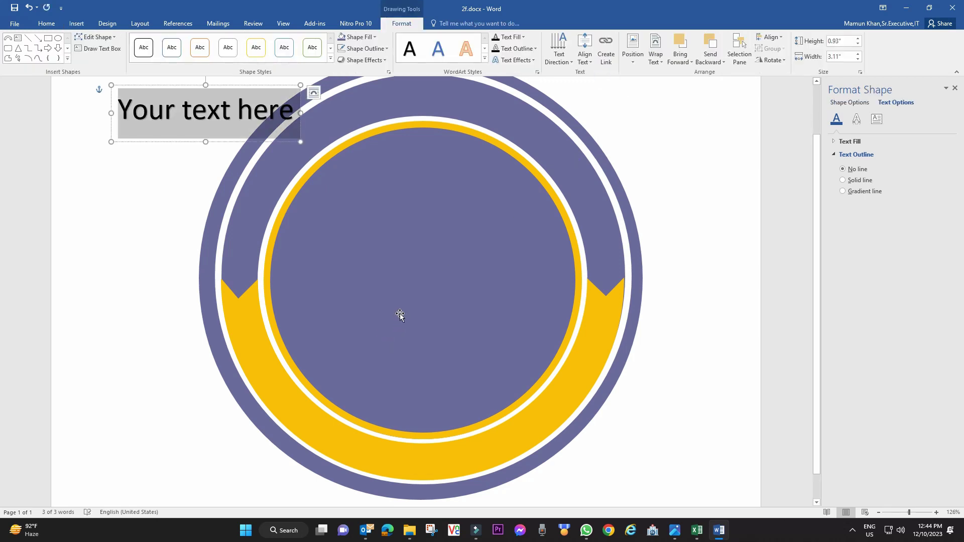
{"action": "type", "text": "YOU"}
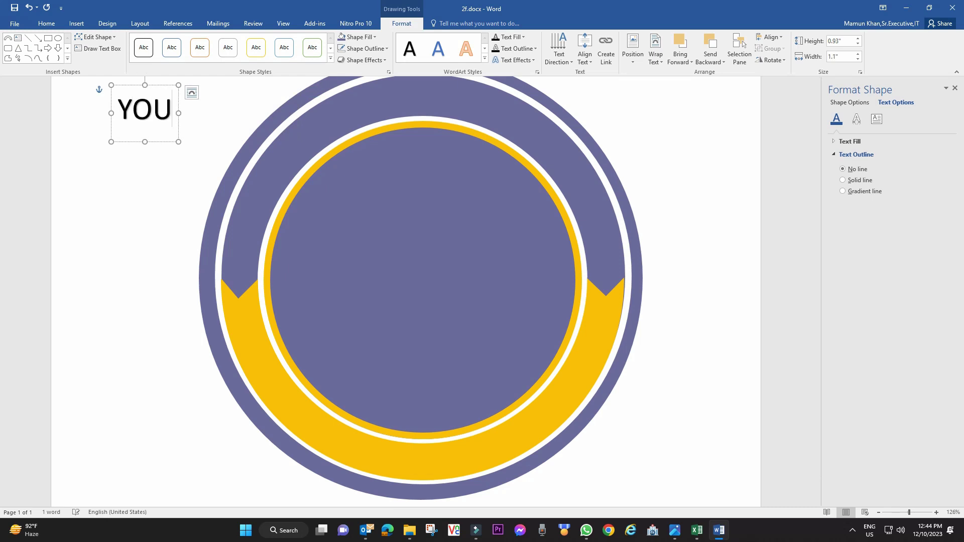
{"action": "type", "text": "R SCHOOL N"}
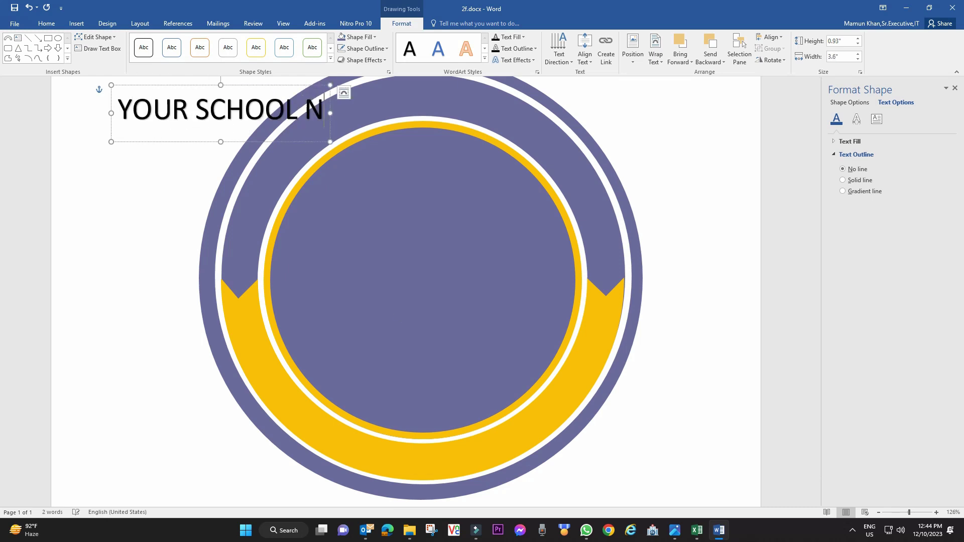
{"action": "type", "text": "AME"}
{"action": "left_click", "coordinate": [408, 231]}
{"action": "left_click_drag", "start_coordinate": [279, 85], "coordinate": [451, 106]}
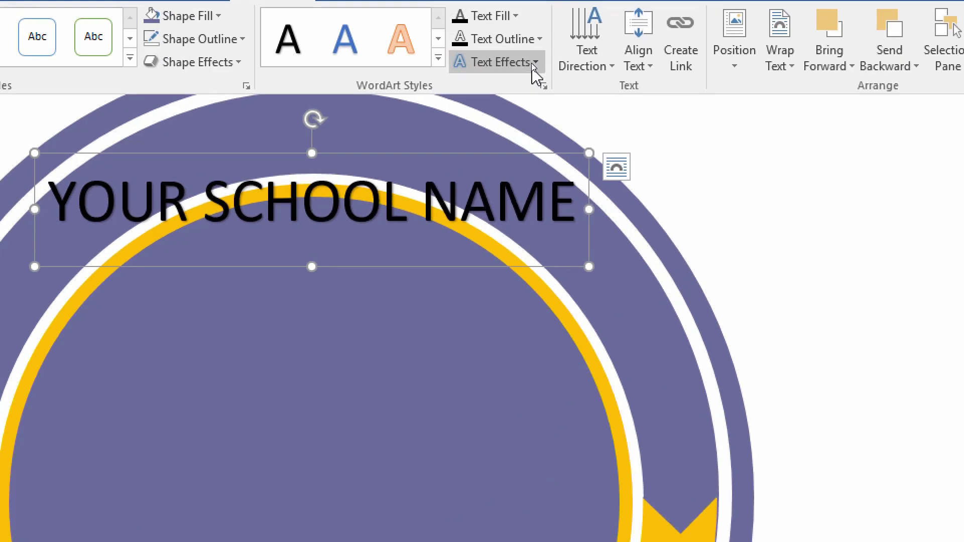
Apply the Arch Up transform and stretch the WordArt box taller to curve the text
{"action": "left_click", "coordinate": [532, 64]}
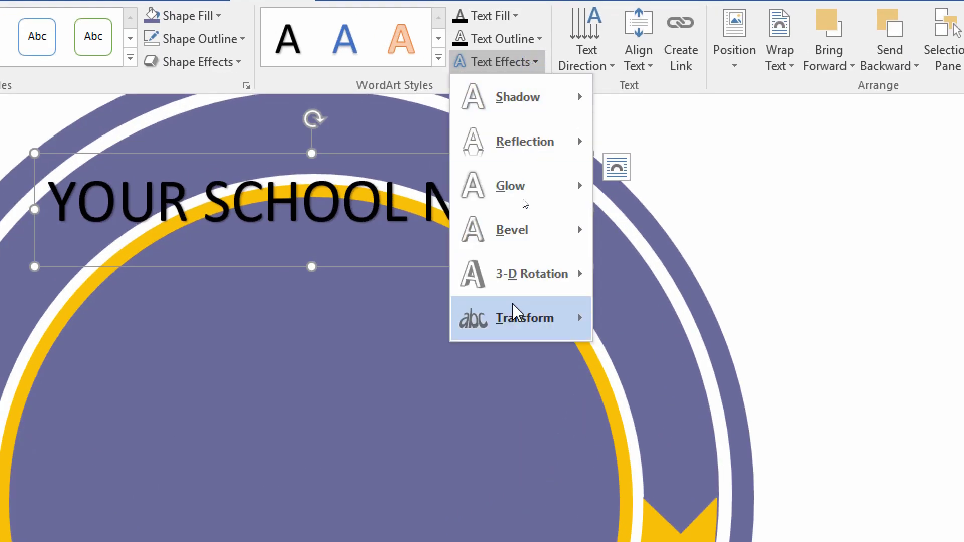
{"action": "mouse_move", "coordinate": [527, 188]}
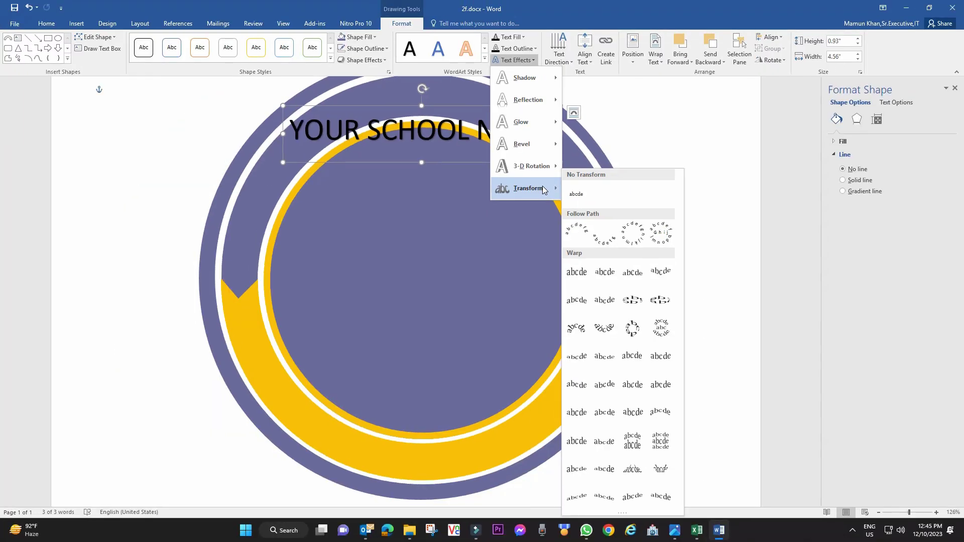
{"action": "left_click", "coordinate": [584, 230]}
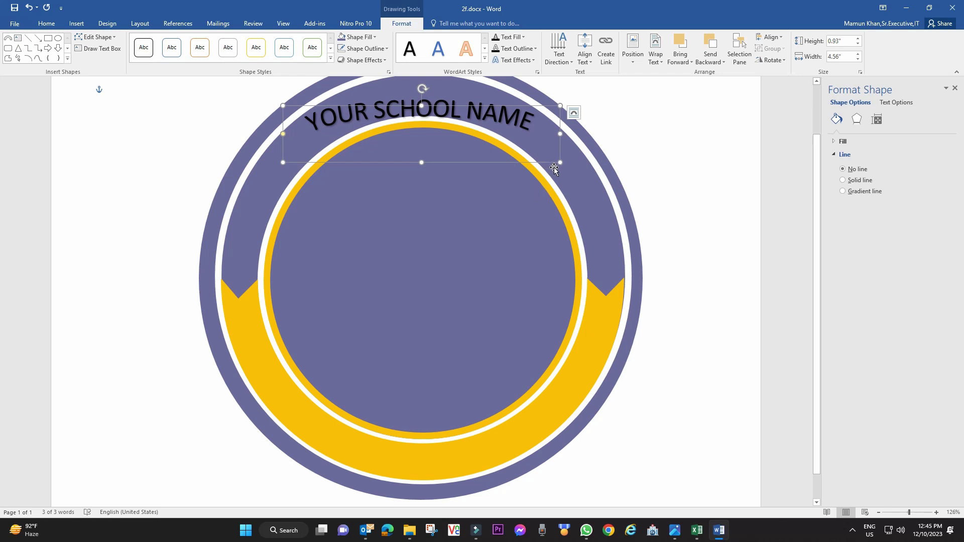
{"action": "mouse_move", "coordinate": [559, 163]}
{"action": "left_mouse_down"}
{"action": "mouse_move", "coordinate": [544, 186]}
{"action": "mouse_move", "coordinate": [490, 168]}
{"action": "left_mouse_up"}
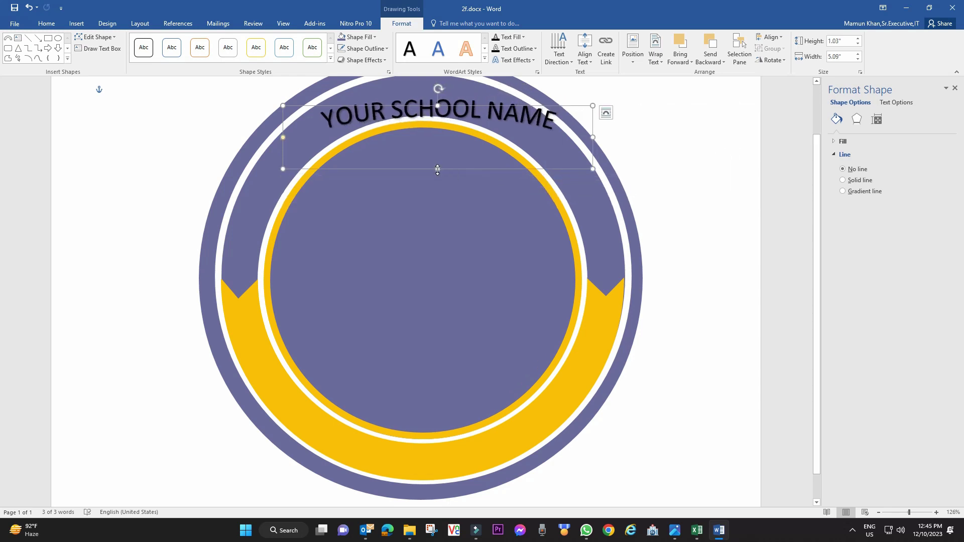
{"action": "key", "text": "ctrl+z"}
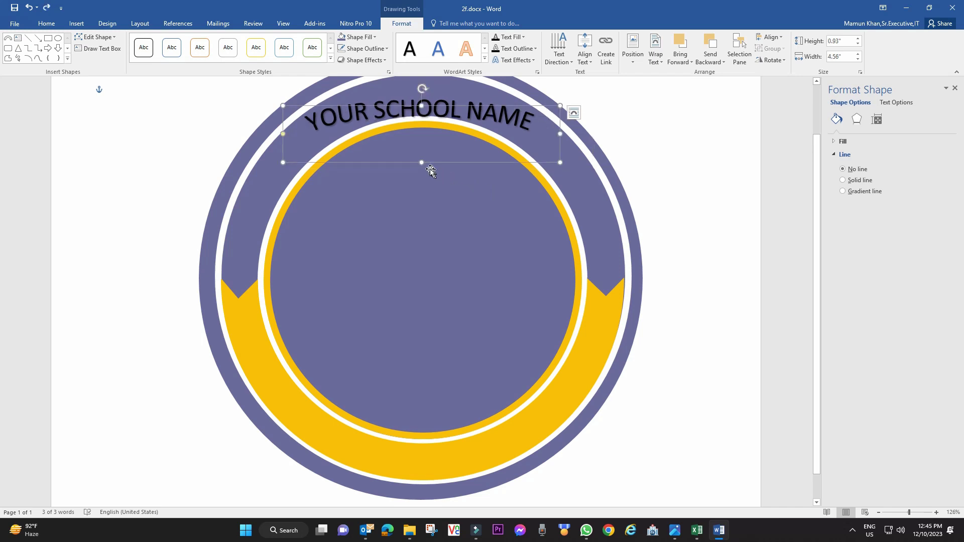
{"action": "left_click_drag", "start_coordinate": [421, 172], "coordinate": [409, 363]}
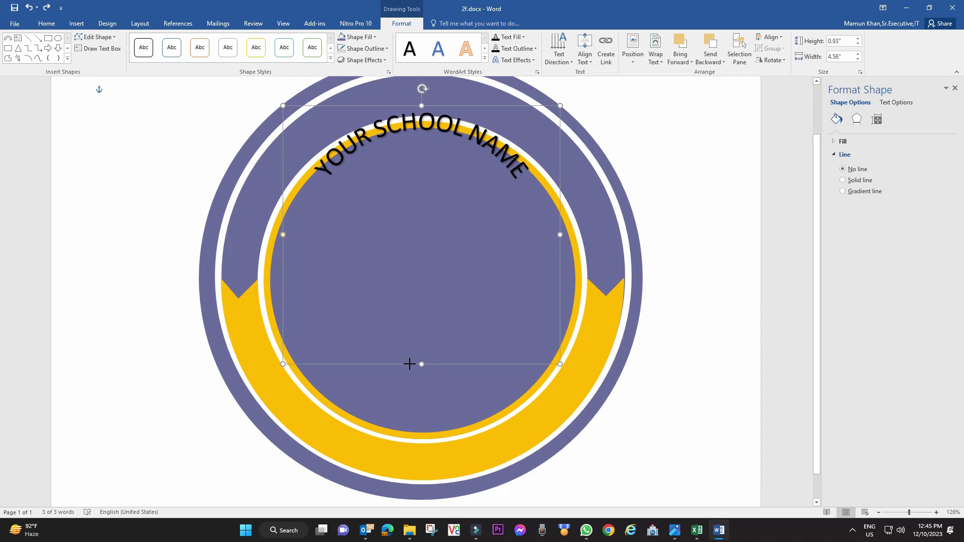
{"action": "mouse_move", "coordinate": [472, 106]}
{"action": "left_mouse_down"}
{"action": "mouse_move", "coordinate": [475, 87]}
{"action": "mouse_move", "coordinate": [473, 118]}
{"action": "left_mouse_up"}
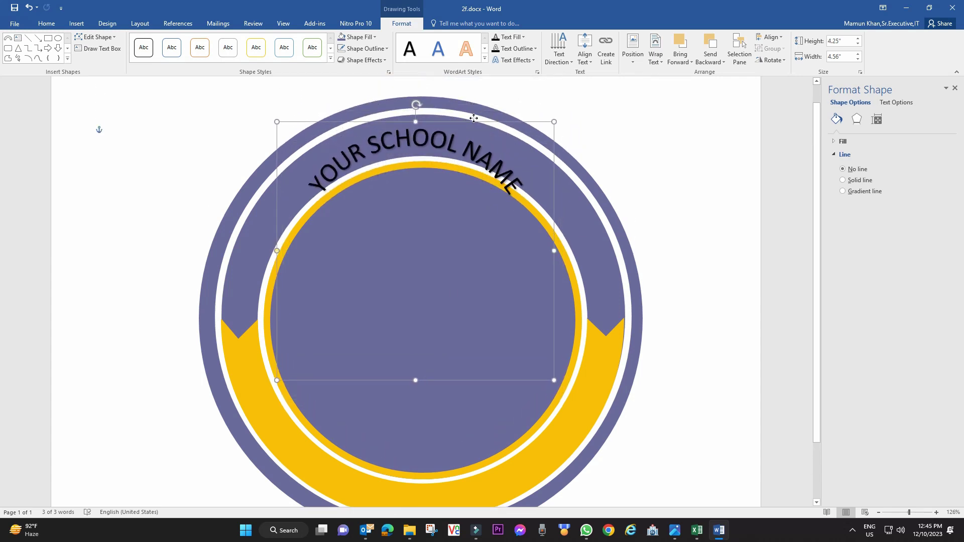
Change the school name's font size to 100, then to 80 pt
{"action": "left_click", "coordinate": [461, 140]}
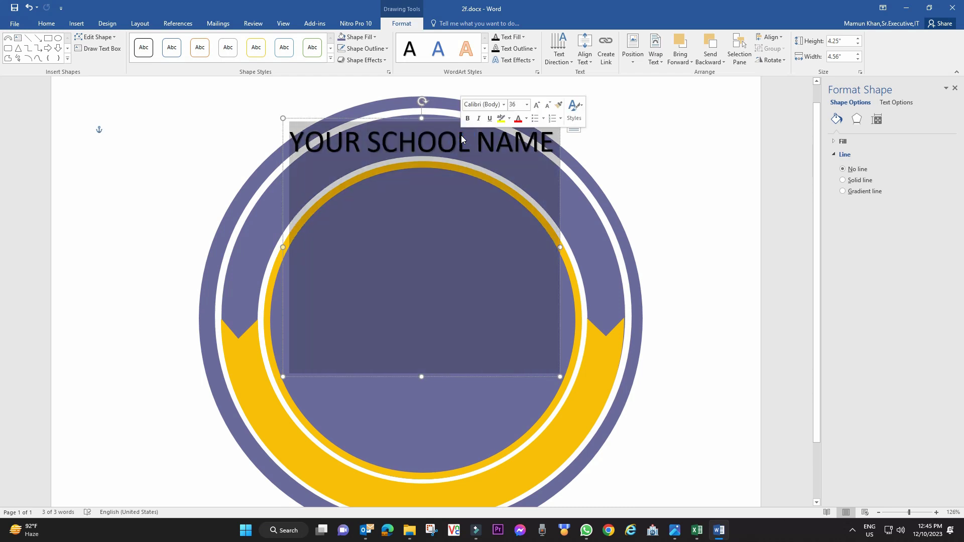
{"action": "left_click", "coordinate": [513, 104]}
{"action": "type", "text": "100"}
{"action": "key", "text": "Return"}
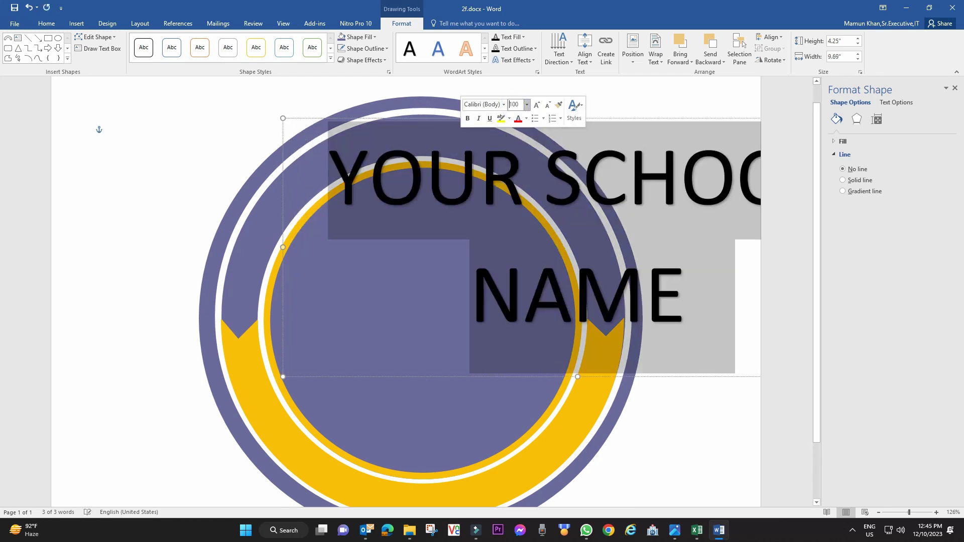
{"action": "left_click", "coordinate": [433, 121]}
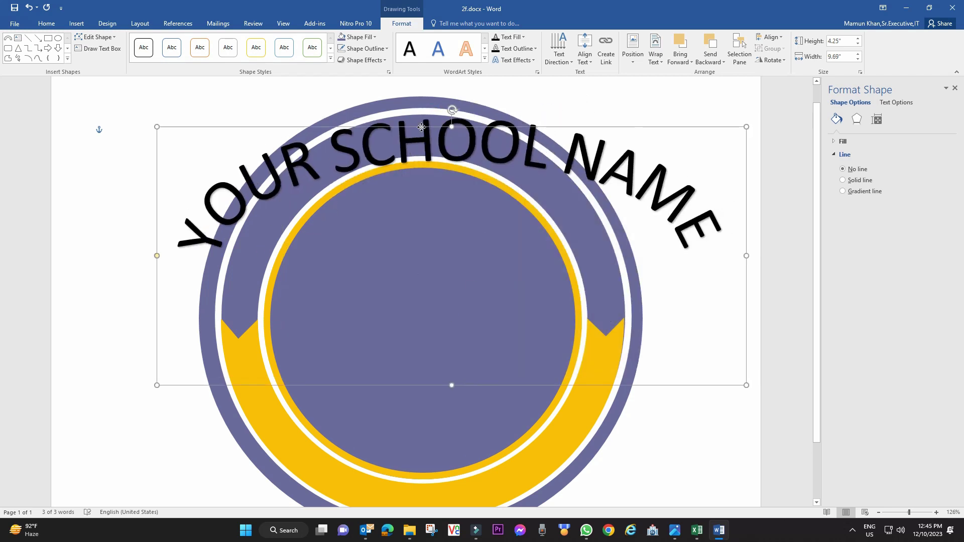
{"action": "left_click", "coordinate": [523, 286]}
{"action": "key", "text": "ctrl+a"}
{"action": "left_click", "coordinate": [46, 23]}
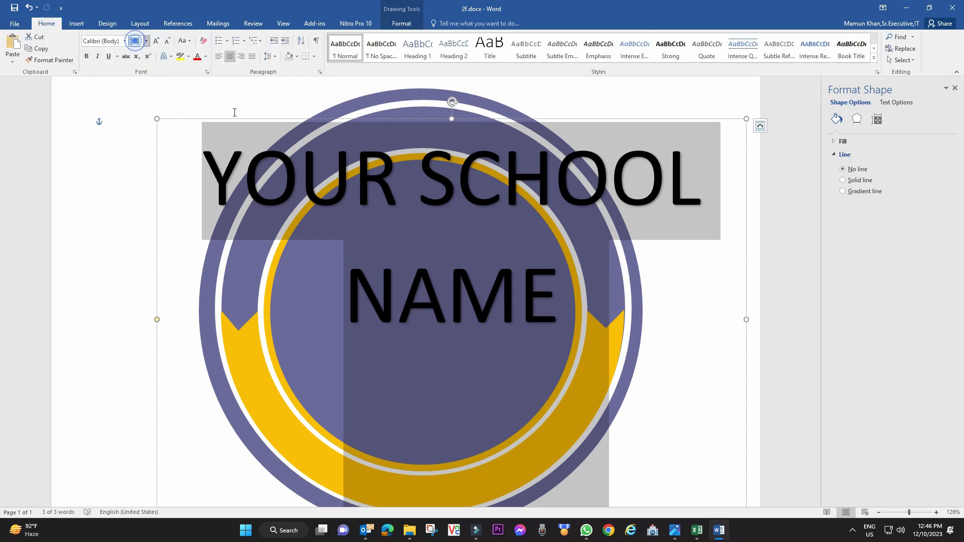
{"action": "left_click", "coordinate": [139, 40]}
{"action": "type", "text": "80"}
{"action": "key", "text": "Return"}
{"action": "key", "text": "Escape"}
{"action": "scroll", "coordinate": [439, 301], "scroll_direction": "down", "scroll_amount": 4, "text": "ctrl"}
Make the WordArt box narrower and taller so the arch hugs the purple ring
{"action": "left_click_drag", "start_coordinate": [438, 438], "coordinate": [438, 457]}
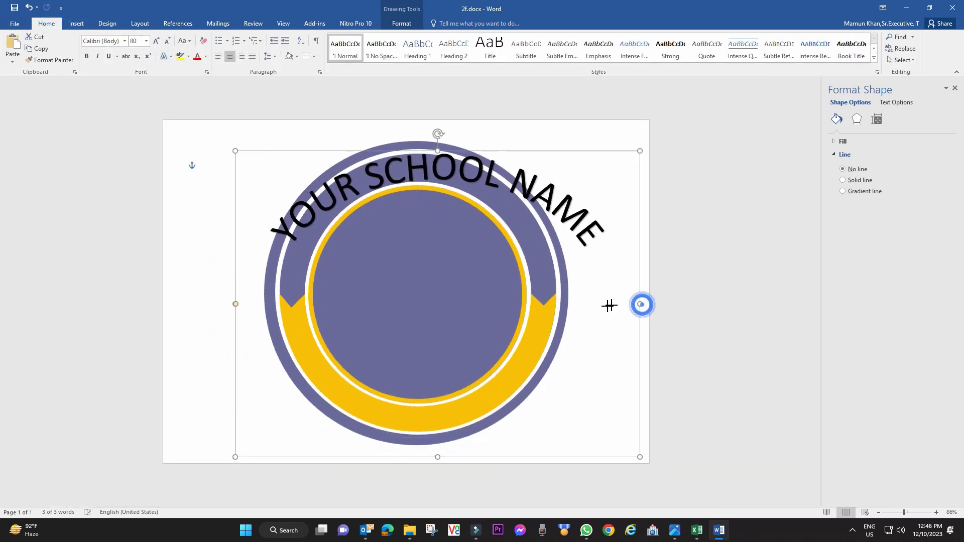
{"action": "left_click_drag", "start_coordinate": [641, 303], "coordinate": [580, 304]}
{"action": "left_click_drag", "start_coordinate": [236, 304], "coordinate": [264, 304]}
{"action": "left_click_drag", "start_coordinate": [264, 426], "coordinate": [274, 405]}
{"action": "left_click_drag", "start_coordinate": [569, 404], "coordinate": [560, 414]}
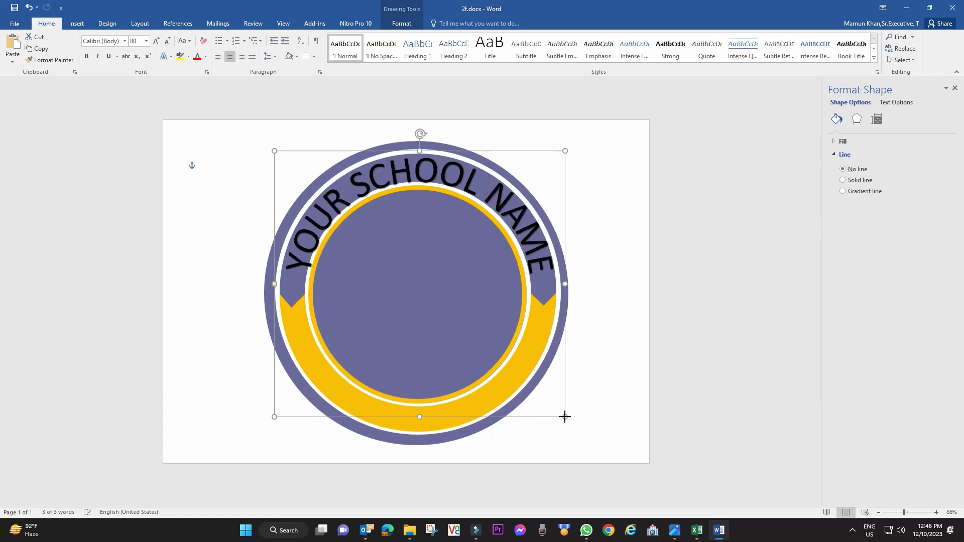
{"action": "left_click_drag", "start_coordinate": [560, 414], "coordinate": [564, 431]}
Set the school name to 75 pt and shorten the box so the arch follows the ring
{"action": "left_click_drag", "start_coordinate": [498, 215], "coordinate": [492, 232]}
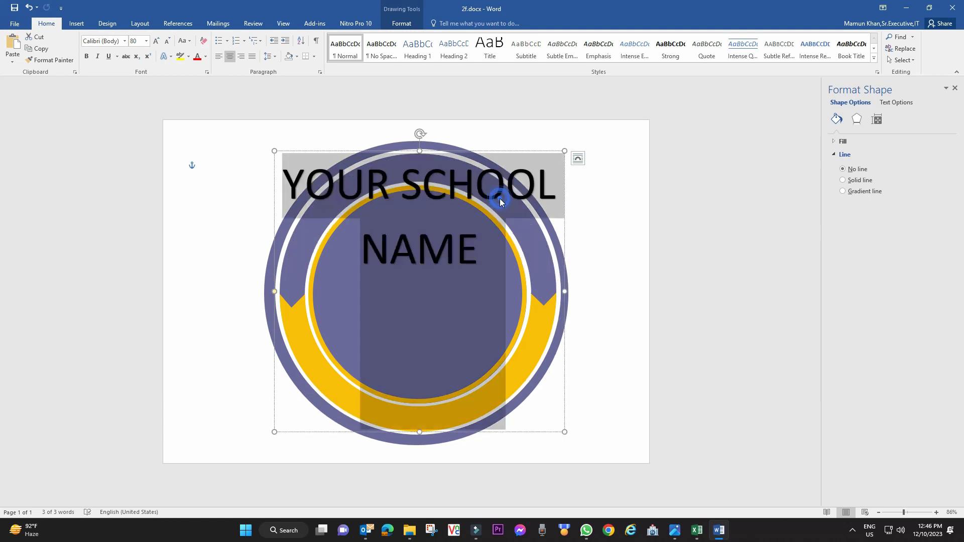
{"action": "left_click", "coordinate": [135, 41]}
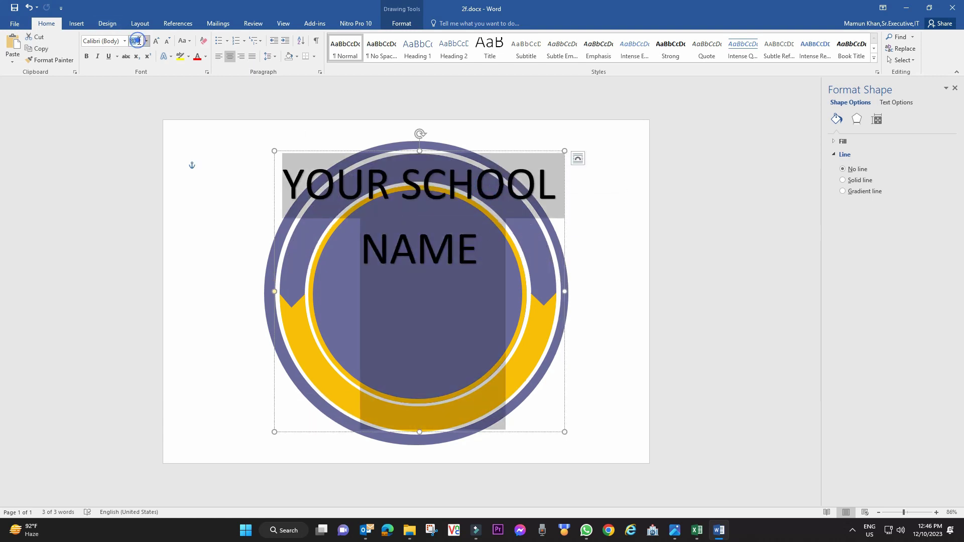
{"action": "type", "text": "75"}
{"action": "key", "text": "Return"}
{"action": "left_click", "coordinate": [419, 427]}
{"action": "left_click_drag", "start_coordinate": [419, 427], "coordinate": [419, 419]}
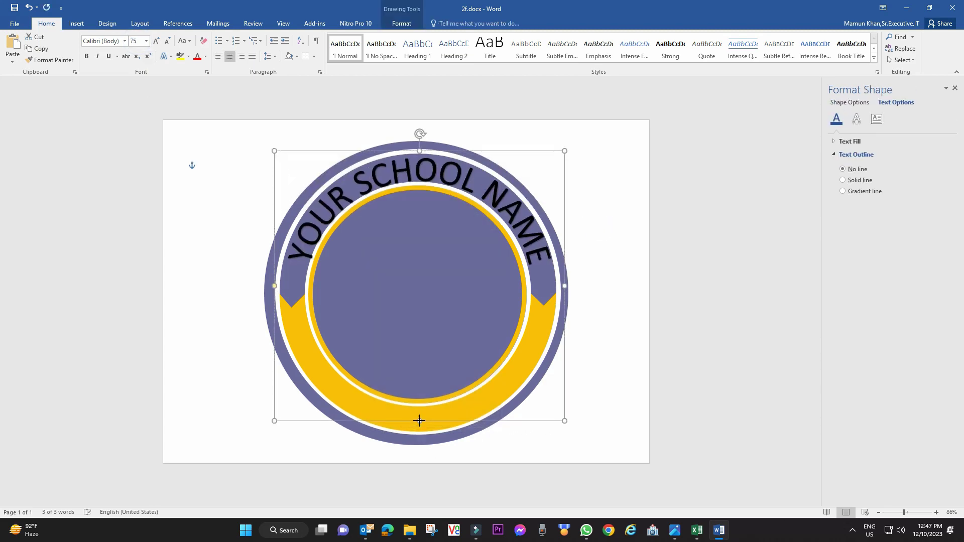
{"action": "key", "text": "Escape"}
Draw a star at the left ribbon end with white fill and white outline
{"action": "left_click", "coordinate": [76, 24]}
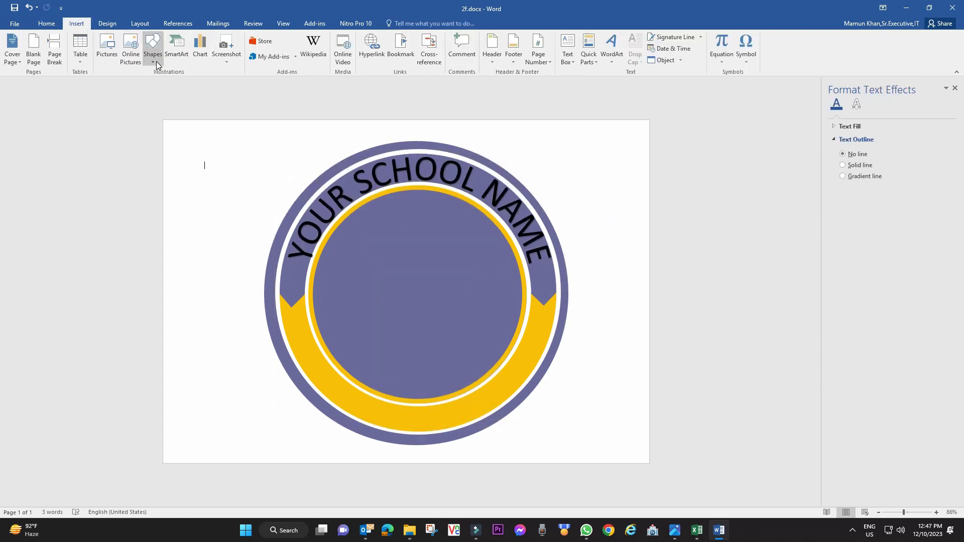
{"action": "left_click", "coordinate": [156, 62]}
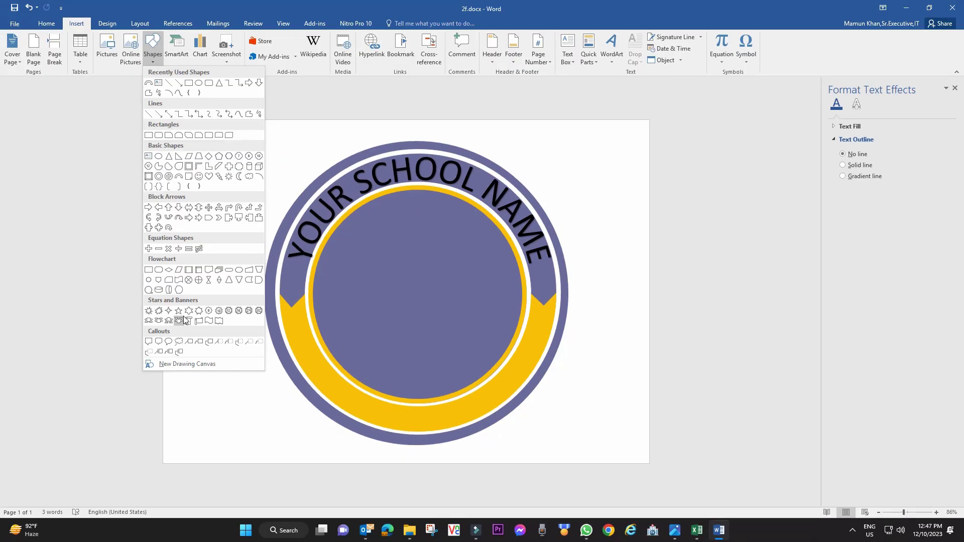
{"action": "left_click", "coordinate": [179, 315]}
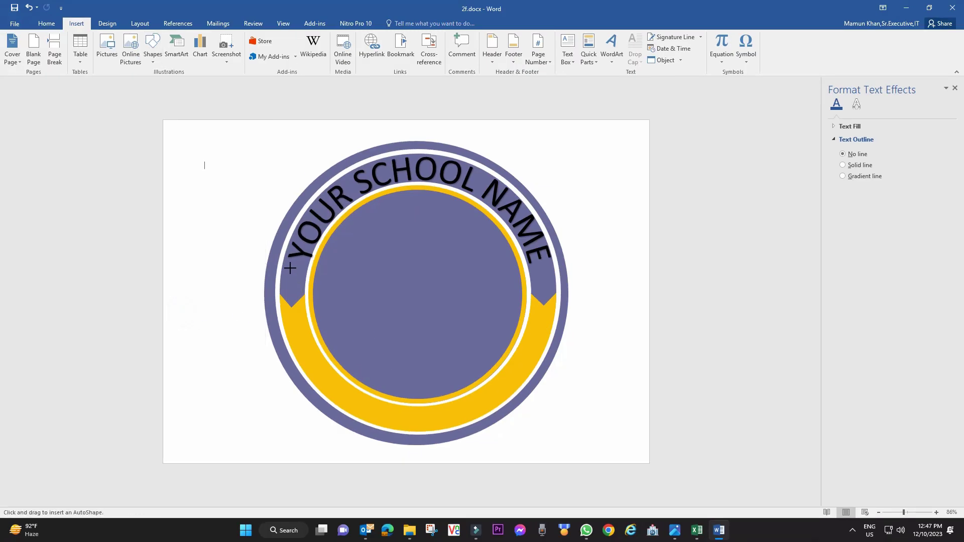
{"action": "left_click_drag", "start_coordinate": [288, 266], "coordinate": [298, 280]}
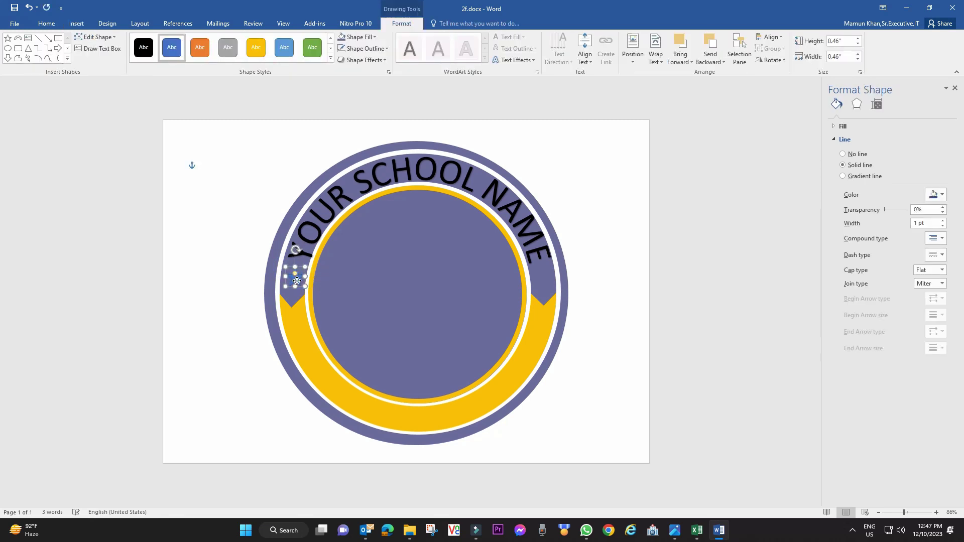
{"action": "left_click", "coordinate": [370, 37]}
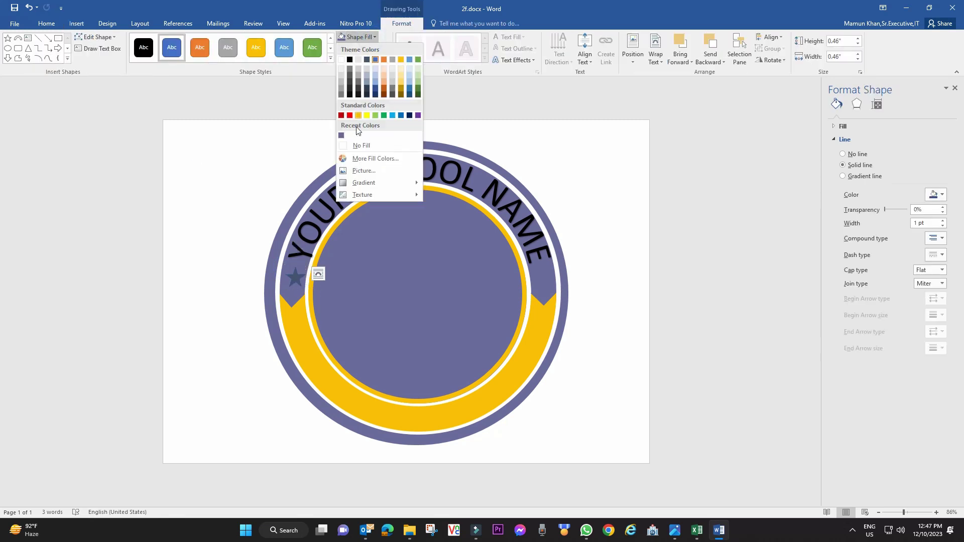
{"action": "left_click", "coordinate": [342, 60]}
{"action": "left_click", "coordinate": [354, 48]}
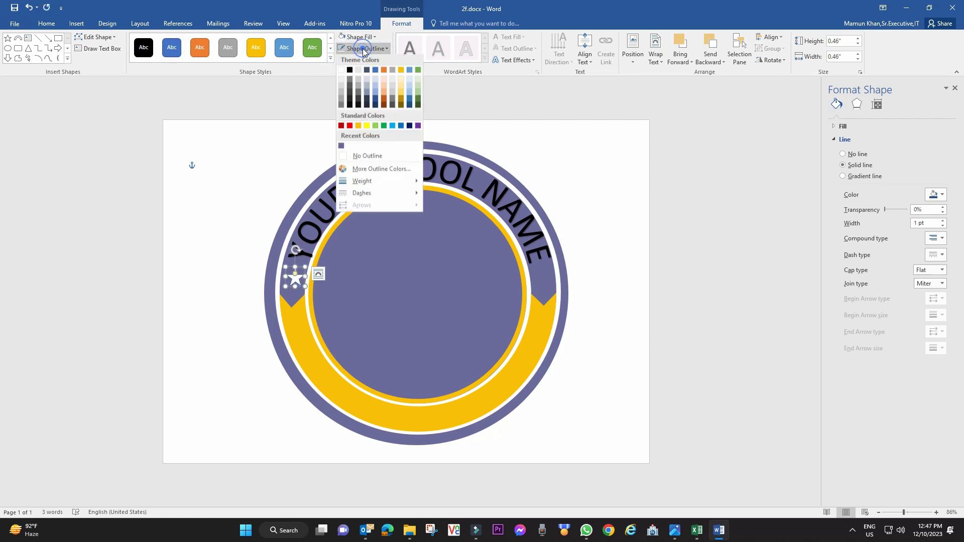
{"action": "left_click", "coordinate": [342, 74]}
Try enlarging the star, then undo to keep its original size
{"action": "left_click", "coordinate": [348, 272]}
{"action": "left_click", "coordinate": [306, 272]}
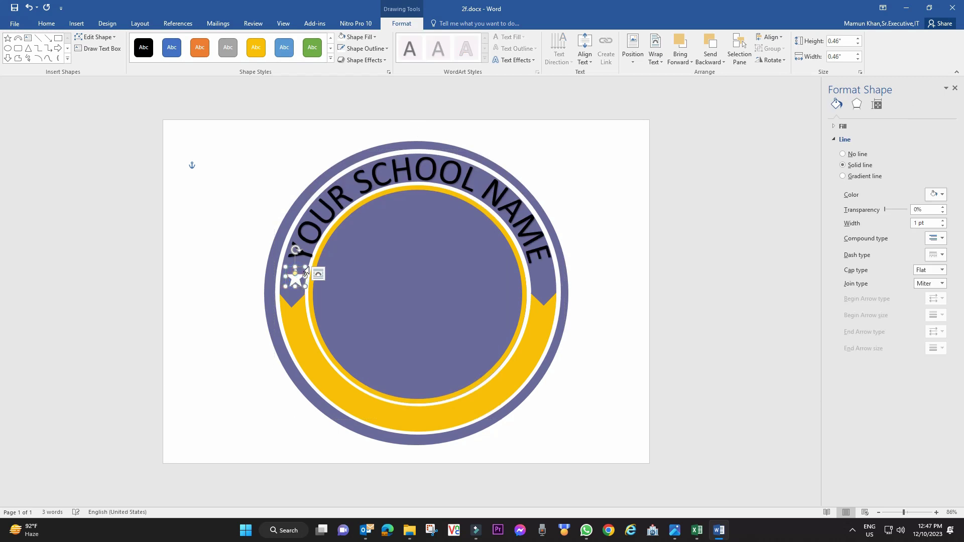
{"action": "left_click_drag", "start_coordinate": [308, 265], "coordinate": [312, 255]}
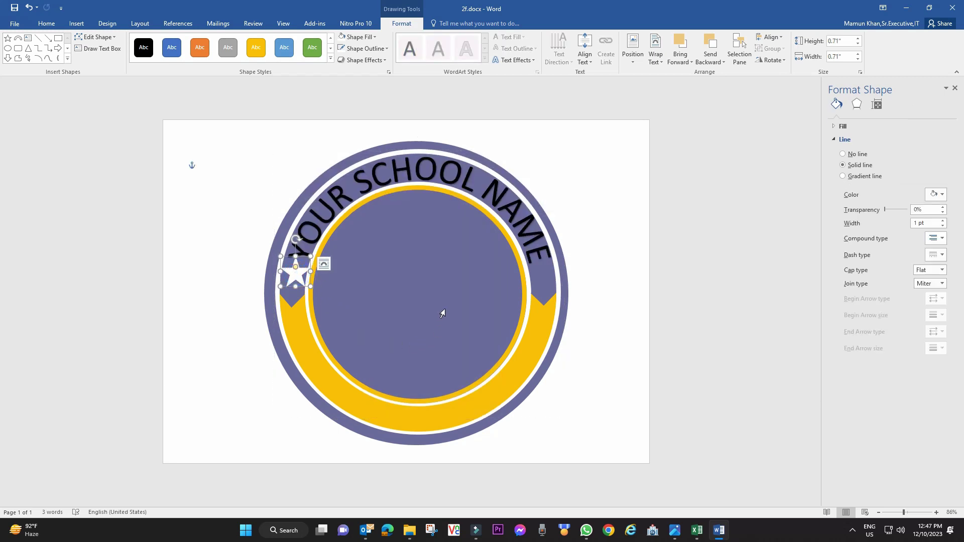
{"action": "key", "text": "ctrl+z"}
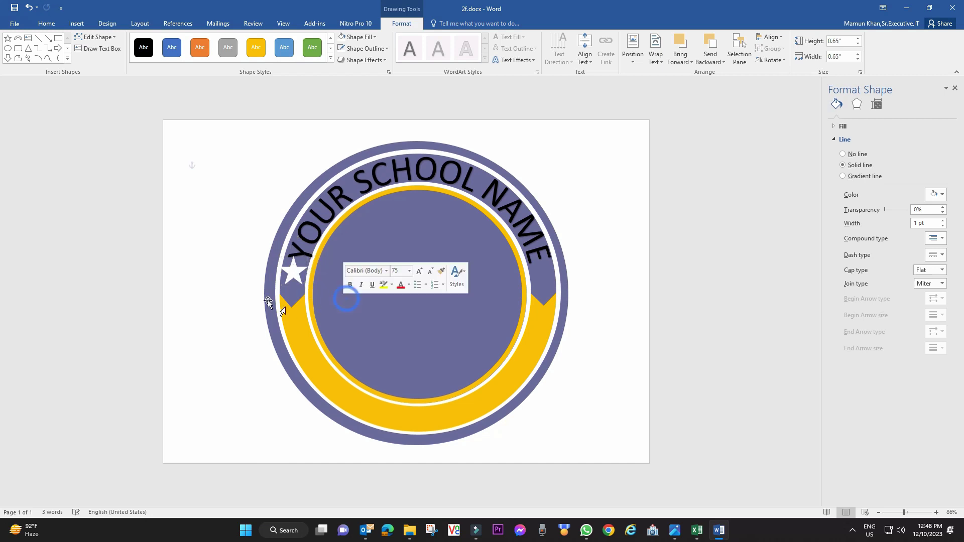
{"action": "left_click", "coordinate": [245, 279]}
{"action": "left_click", "coordinate": [291, 284]}
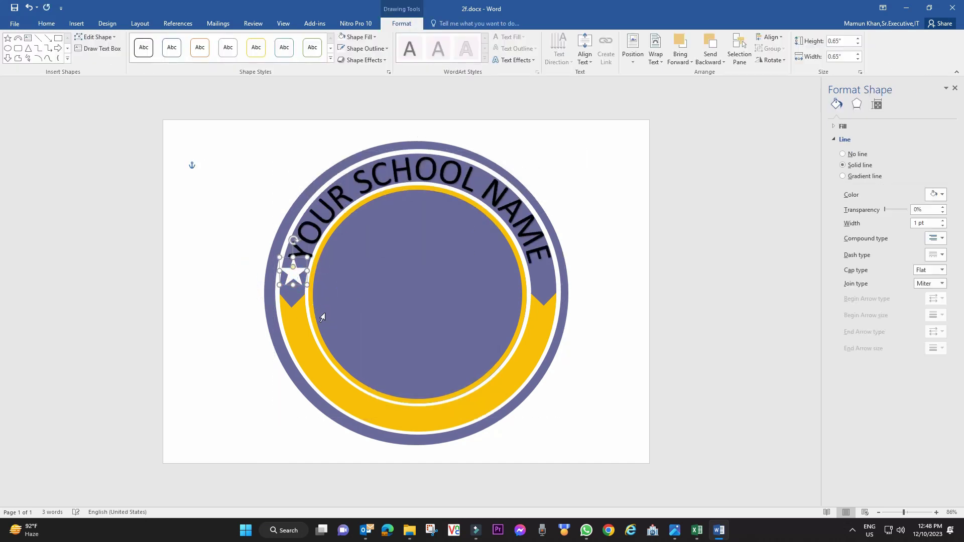
{"action": "left_click", "coordinate": [263, 268]}
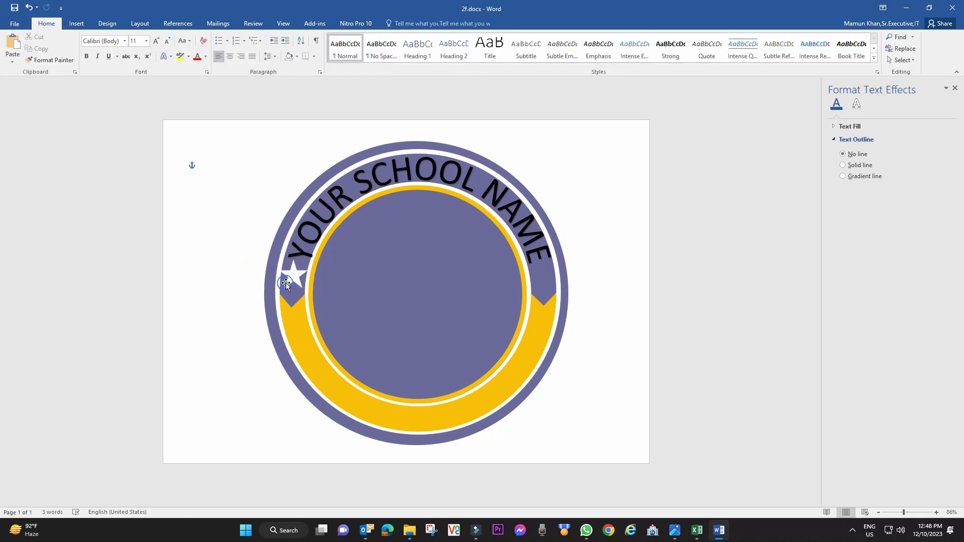
{"action": "left_click", "coordinate": [291, 284]}
Copy the white star to the right ribbon end and nudge both stars into place
{"action": "left_click_drag", "start_coordinate": [293, 284], "coordinate": [537, 285]}
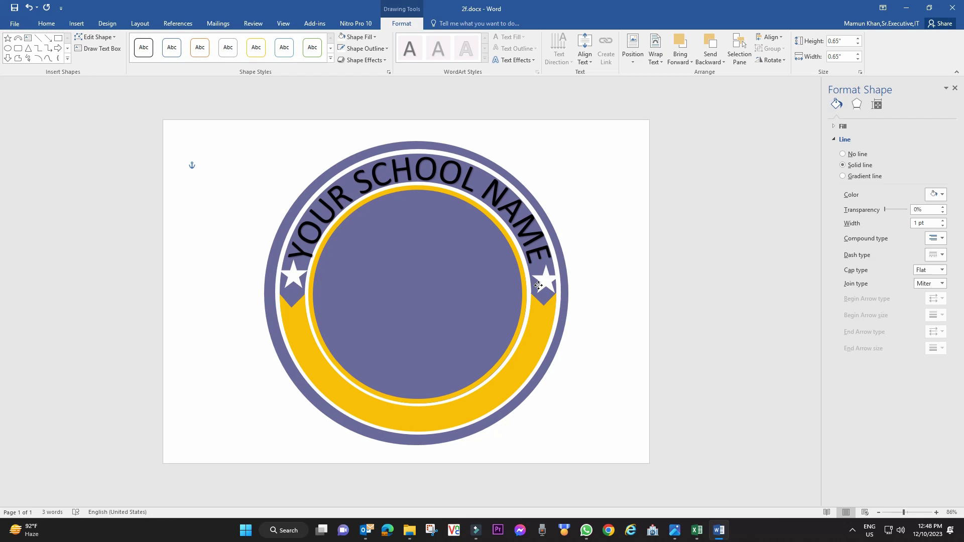
{"action": "key", "text": "ctrl+Left"}
{"action": "key", "text": "ctrl+Up"}
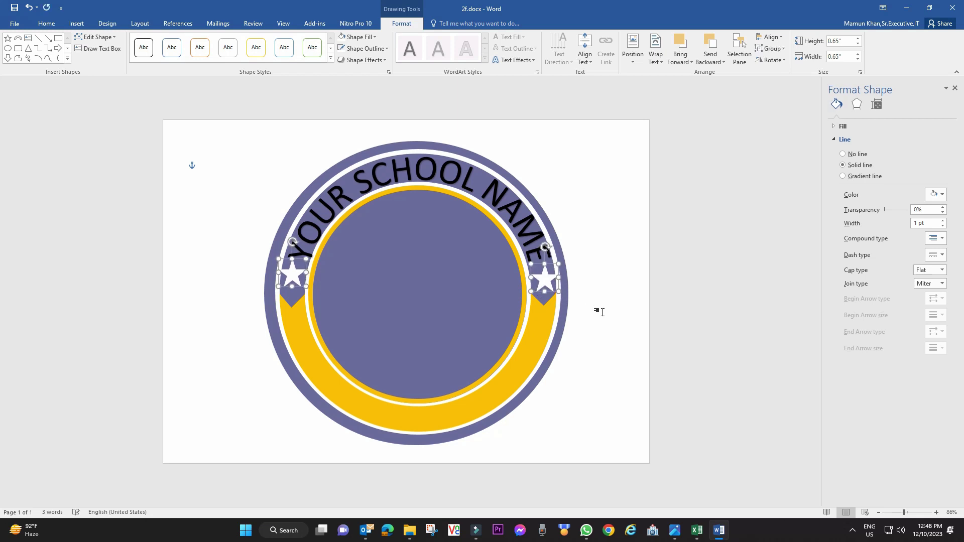
{"action": "key", "text": "ctrl+Left"}
{"action": "key", "text": "ctrl+Left"}
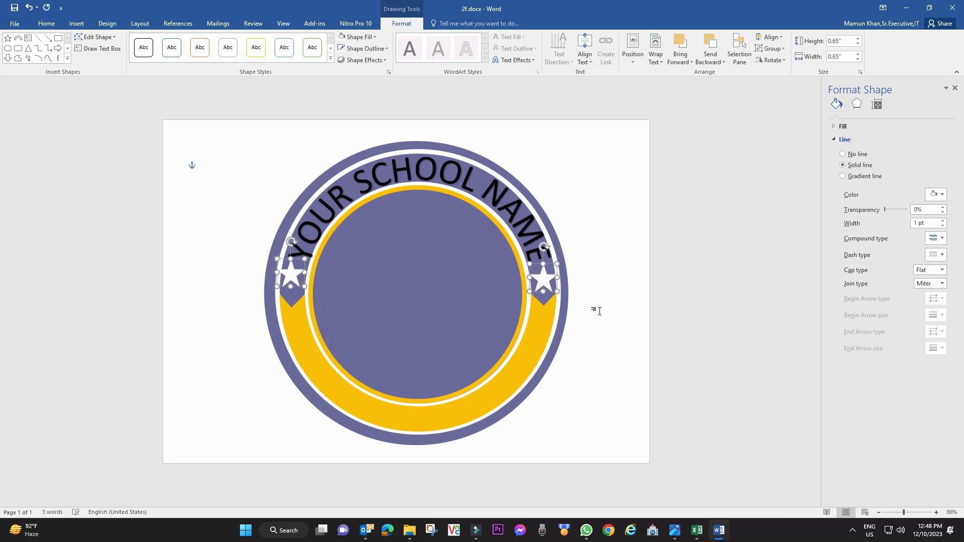
{"action": "left_click", "coordinate": [603, 300]}
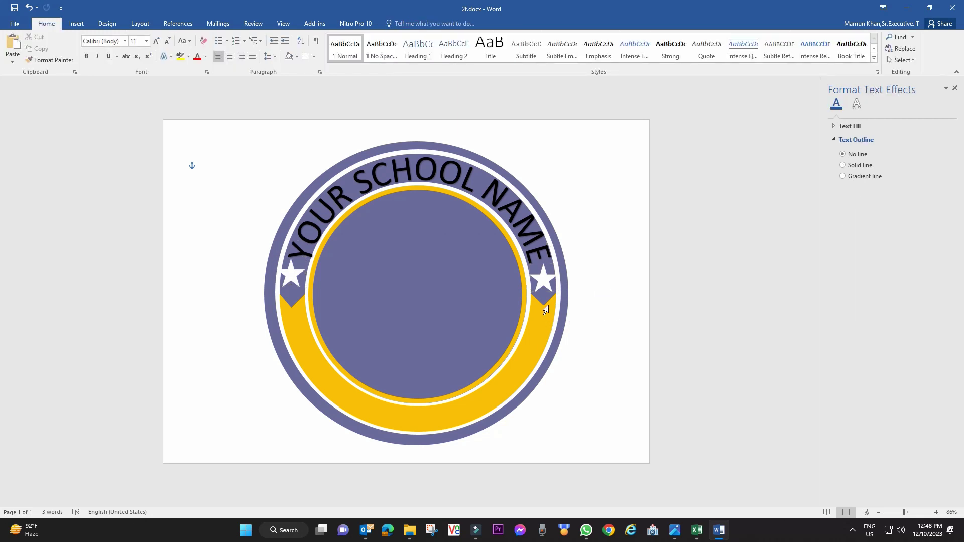
{"action": "left_click", "coordinate": [546, 280]}
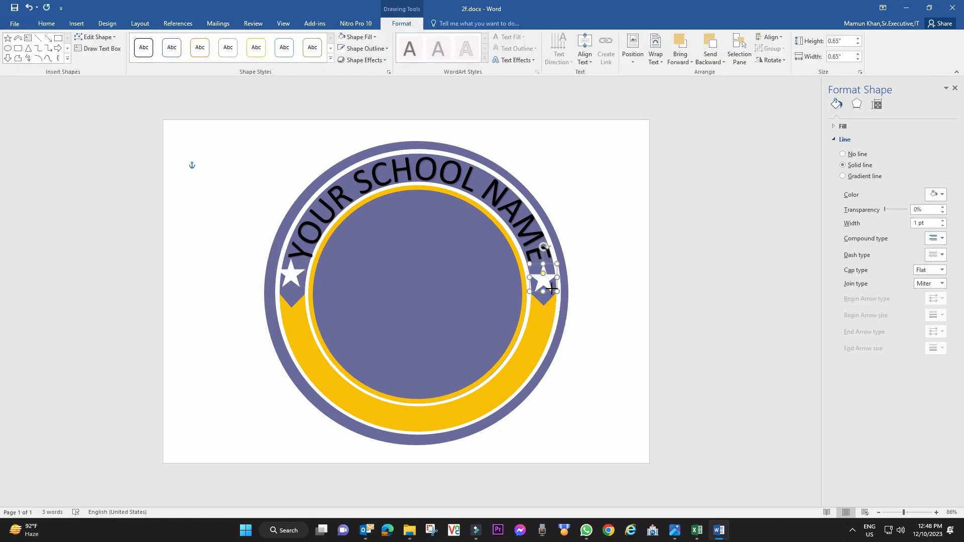
{"action": "left_click", "coordinate": [303, 284]}
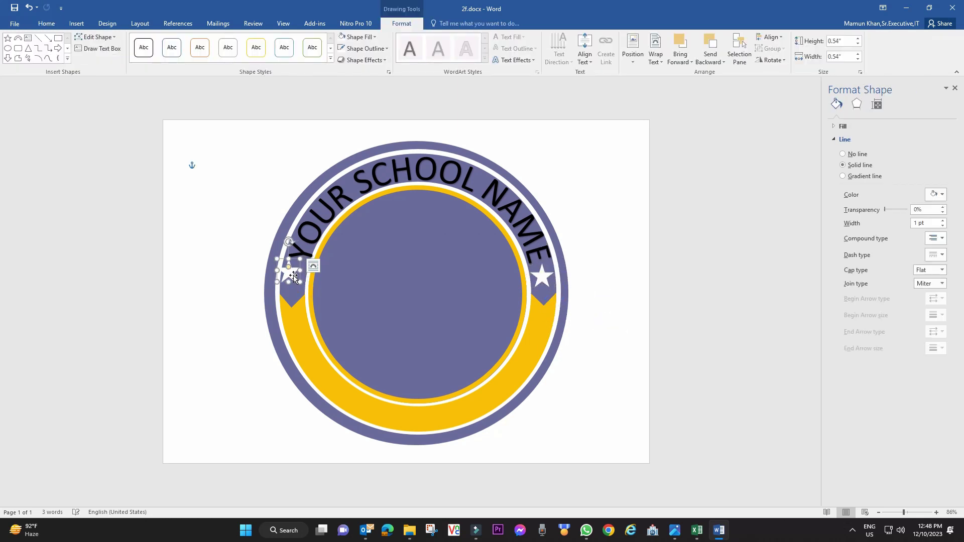
{"action": "triple_click", "coordinate": [394, 301]}
{"action": "left_click", "coordinate": [586, 303]}
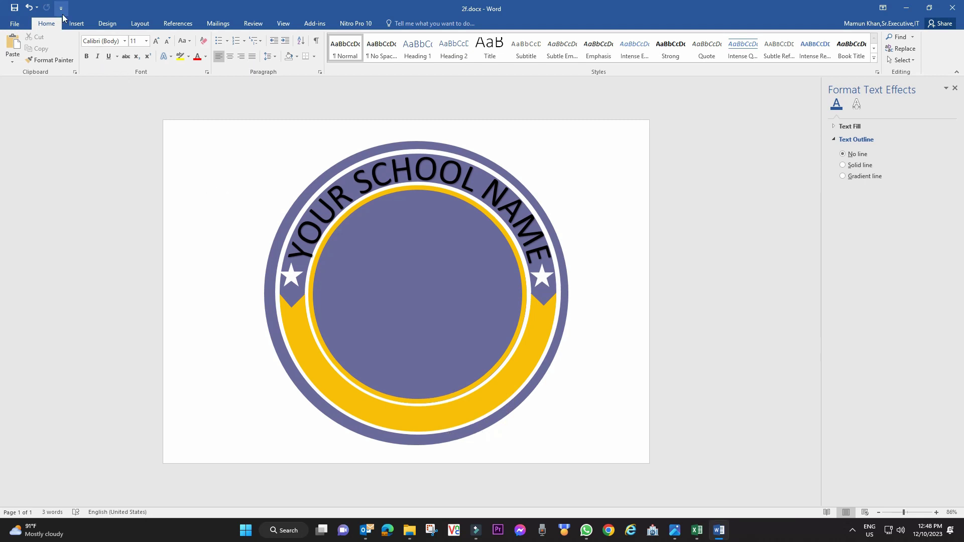
Insert plain black WordArt reading 'YOUR SCHOOL TAGLINE' and apply the Follow Path arch transform
{"action": "left_click", "coordinate": [76, 23]}
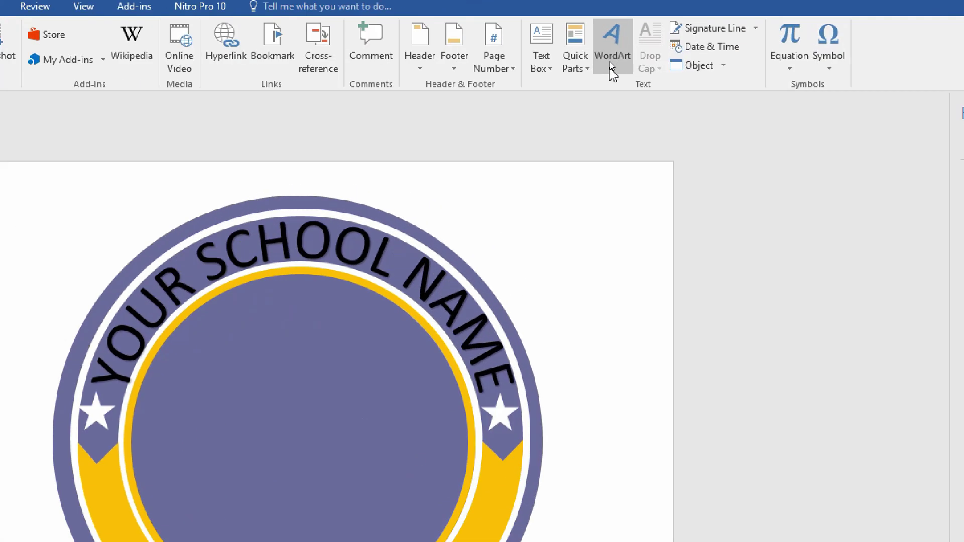
{"action": "left_click", "coordinate": [610, 63]}
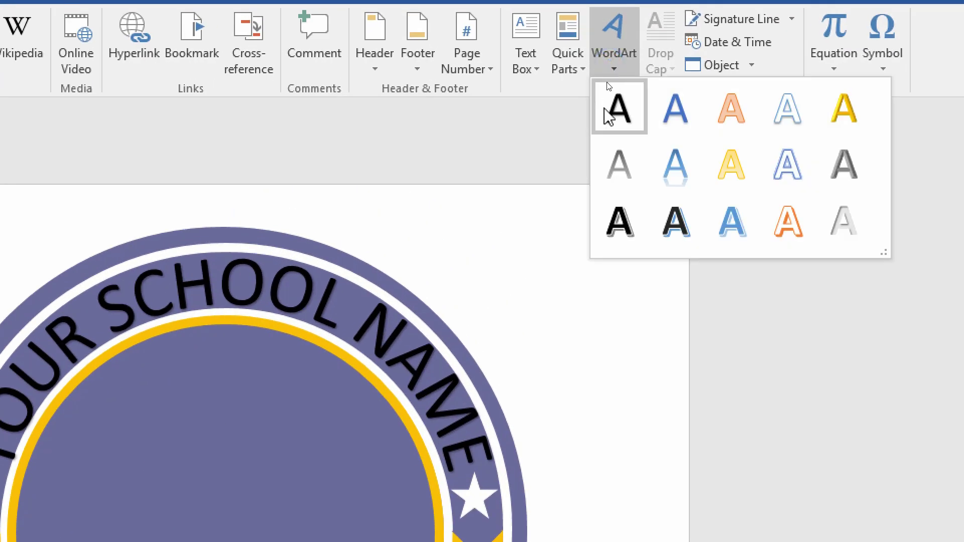
{"action": "left_click", "coordinate": [609, 115]}
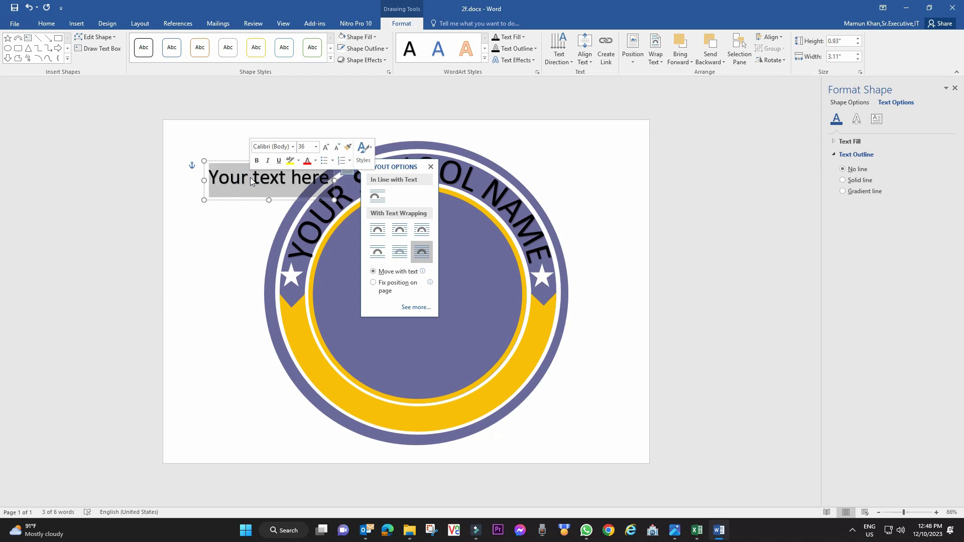
{"action": "type", "text": "YOU"}
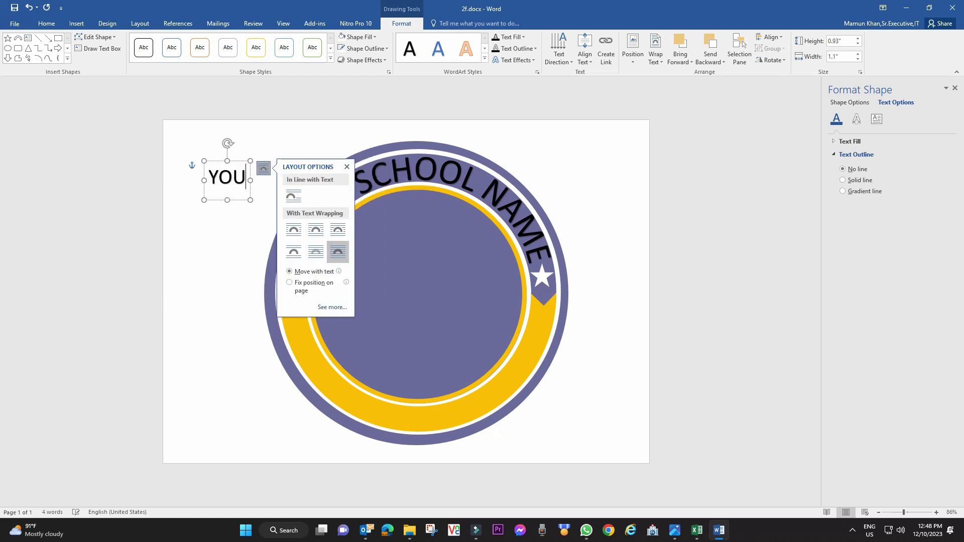
{"action": "type", "text": "R COLLEG"}
{"action": "key", "text": "BackSpace"}
{"action": "key", "text": "BackSpace"}
{"action": "key", "text": "BackSpace"}
{"action": "type", "text": "S"}
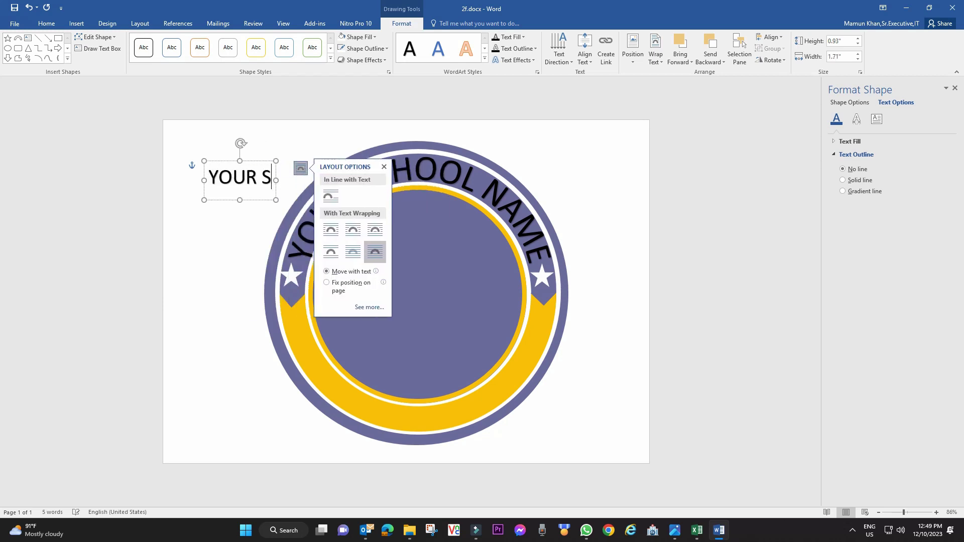
{"action": "type", "text": "CHOOL TAGLINE"}
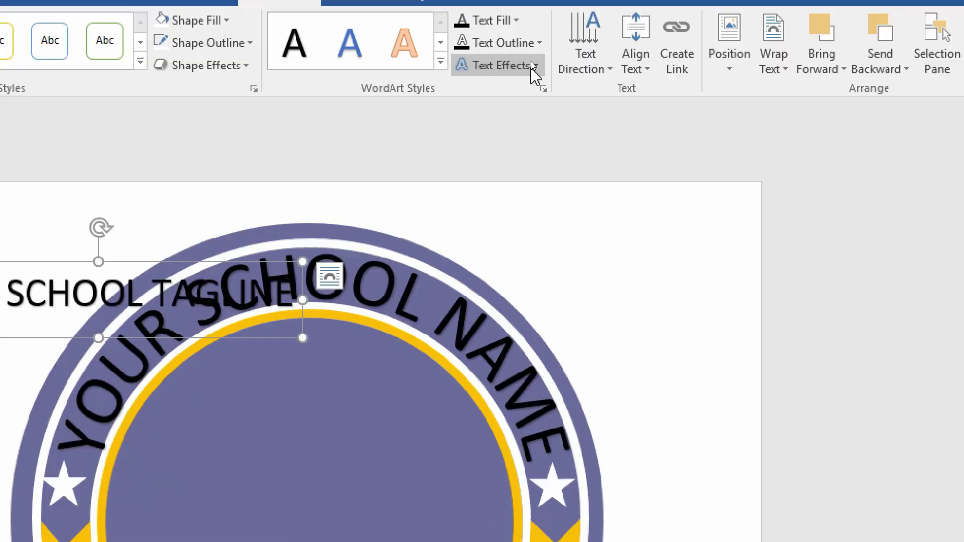
{"action": "left_click", "coordinate": [515, 60]}
{"action": "mouse_move", "coordinate": [527, 188]}
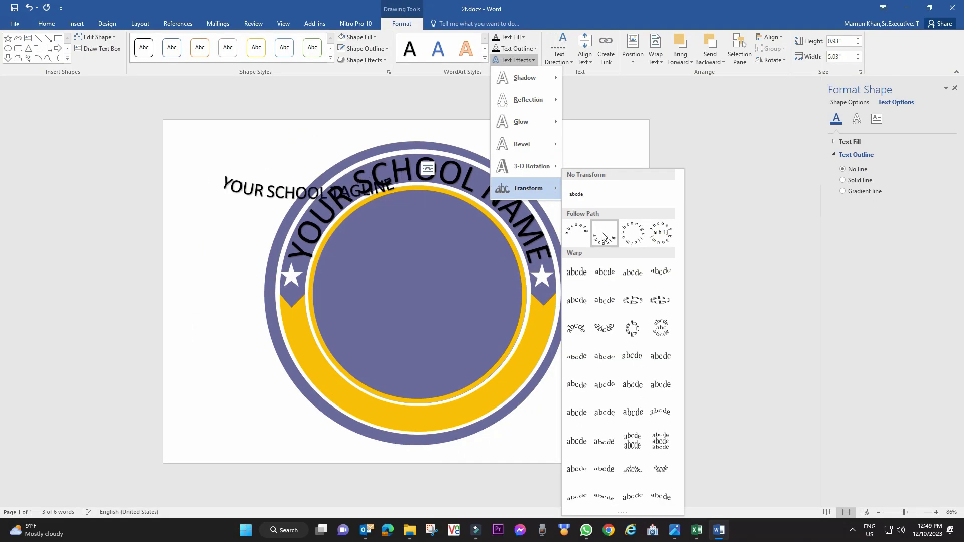
{"action": "left_click", "coordinate": [603, 236]}
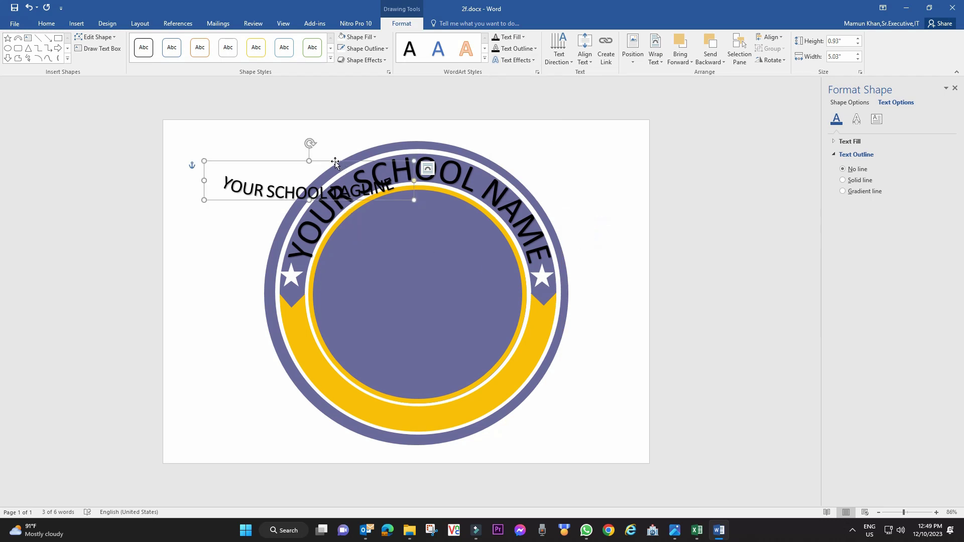
Move the tagline onto the yellow band and set its font size to 70
{"action": "left_click_drag", "start_coordinate": [335, 161], "coordinate": [442, 366]}
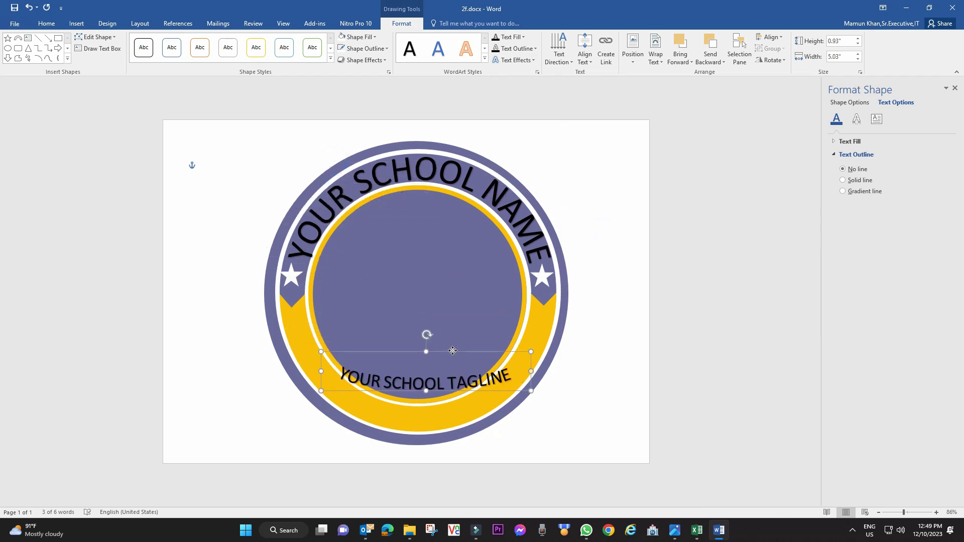
{"action": "left_click", "coordinate": [458, 383]}
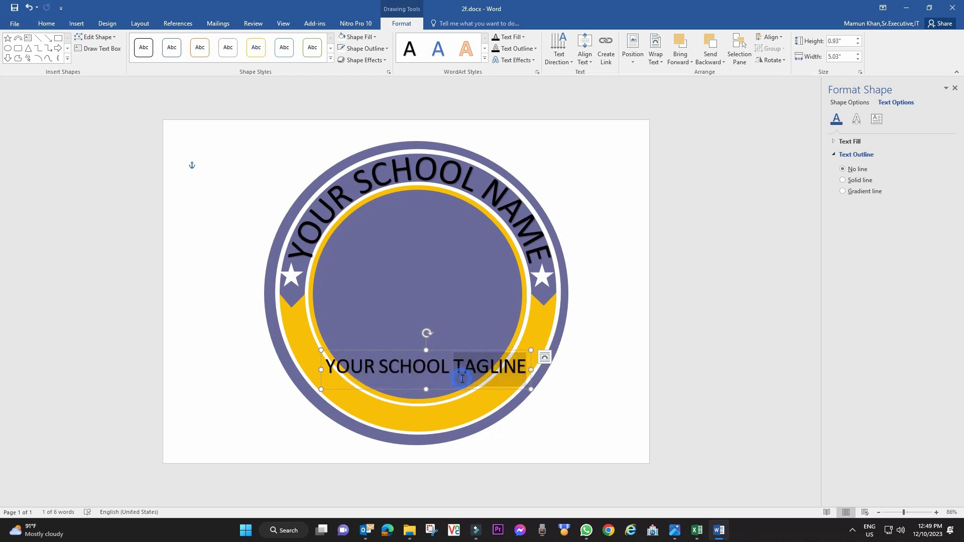
{"action": "double_click", "coordinate": [434, 365]}
{"action": "triple_click", "coordinate": [433, 365]}
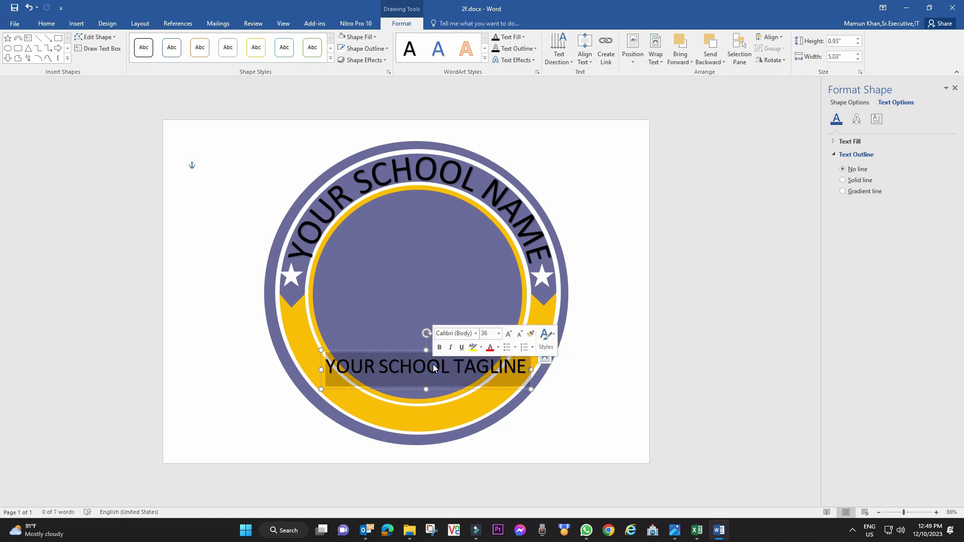
{"action": "left_click", "coordinate": [485, 333]}
{"action": "type", "text": "70"}
{"action": "key", "text": "Return"}
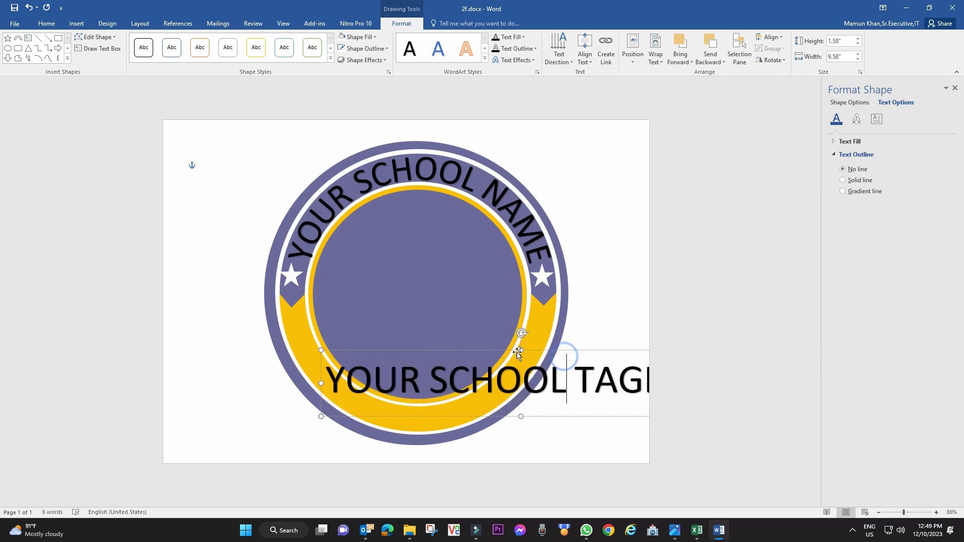
Resize the tagline box's height and width so the text arches along the band
{"action": "mouse_move", "coordinate": [521, 350]}
{"action": "left_mouse_down"}
{"action": "mouse_move", "coordinate": [504, 243]}
{"action": "mouse_move", "coordinate": [581, 178]}
{"action": "mouse_move", "coordinate": [492, 188]}
{"action": "left_mouse_up"}
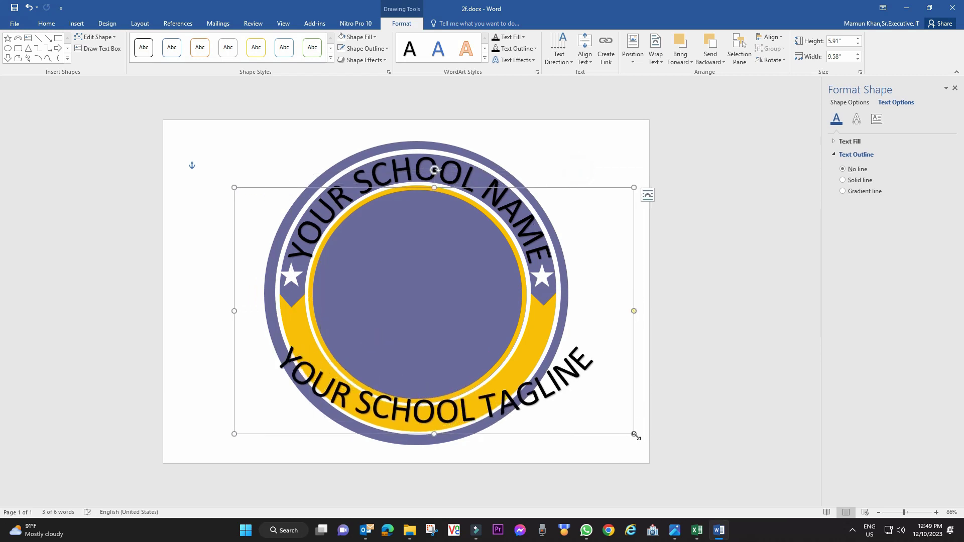
{"action": "left_click_drag", "start_coordinate": [634, 435], "coordinate": [542, 449]}
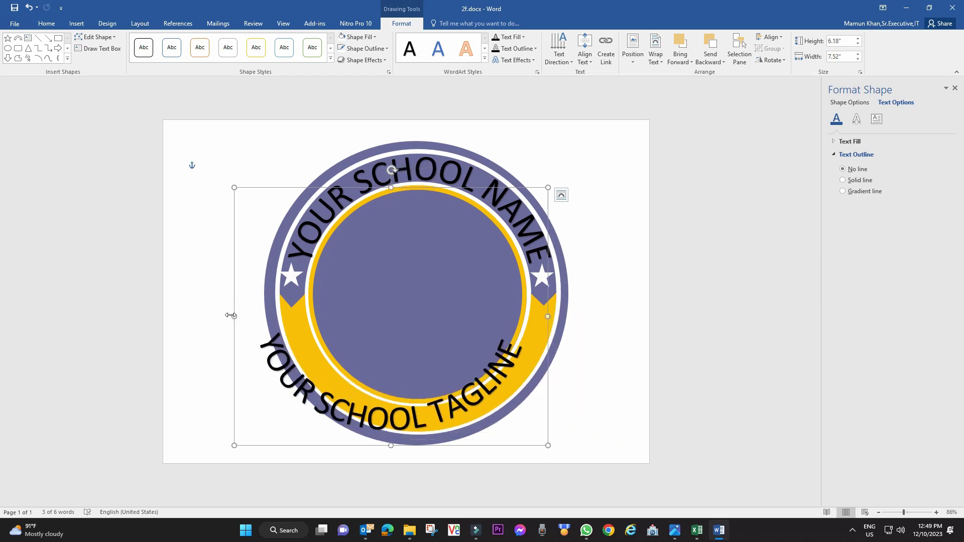
{"action": "left_click_drag", "start_coordinate": [230, 315], "coordinate": [266, 316]}
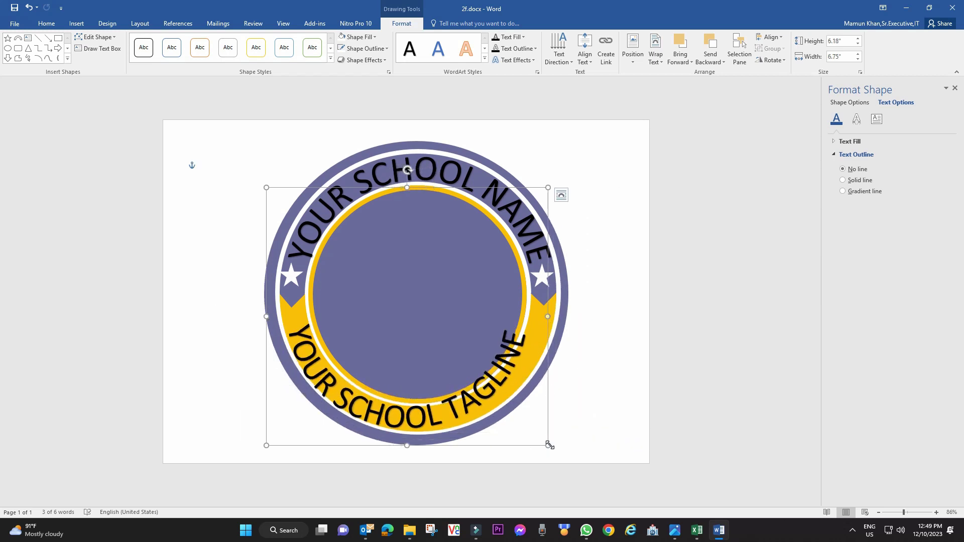
{"action": "left_click_drag", "start_coordinate": [549, 445], "coordinate": [570, 446]}
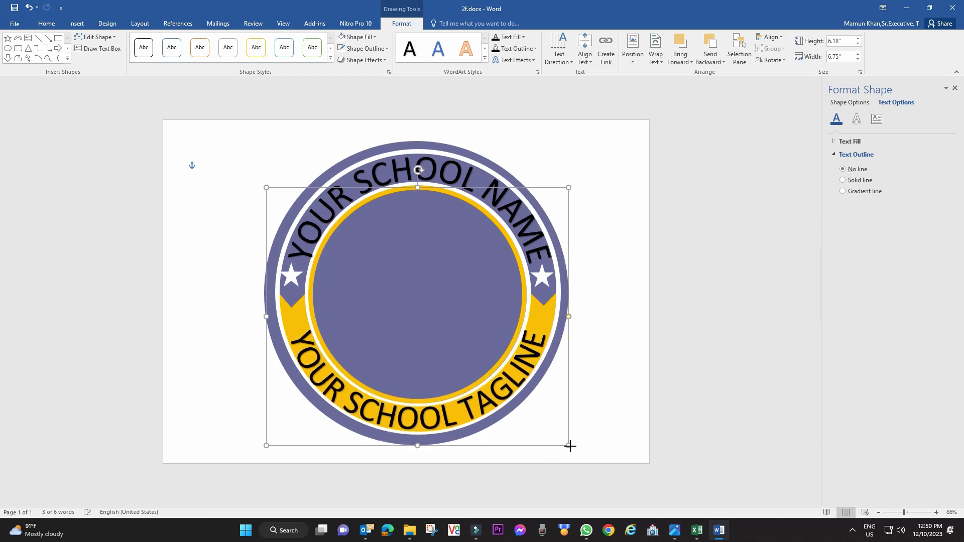
{"action": "left_click_drag", "start_coordinate": [266, 445], "coordinate": [269, 446]}
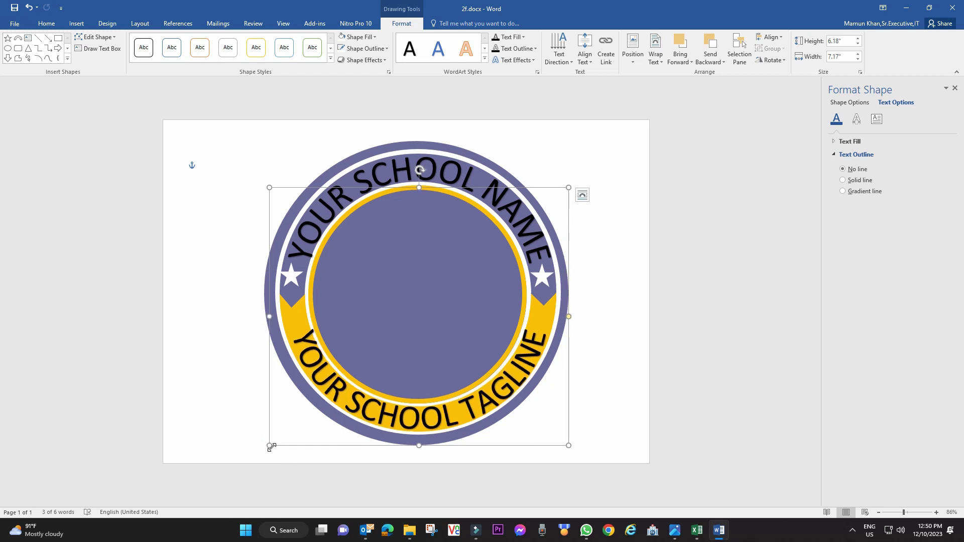
{"action": "left_click_drag", "start_coordinate": [268, 316], "coordinate": [266, 317]}
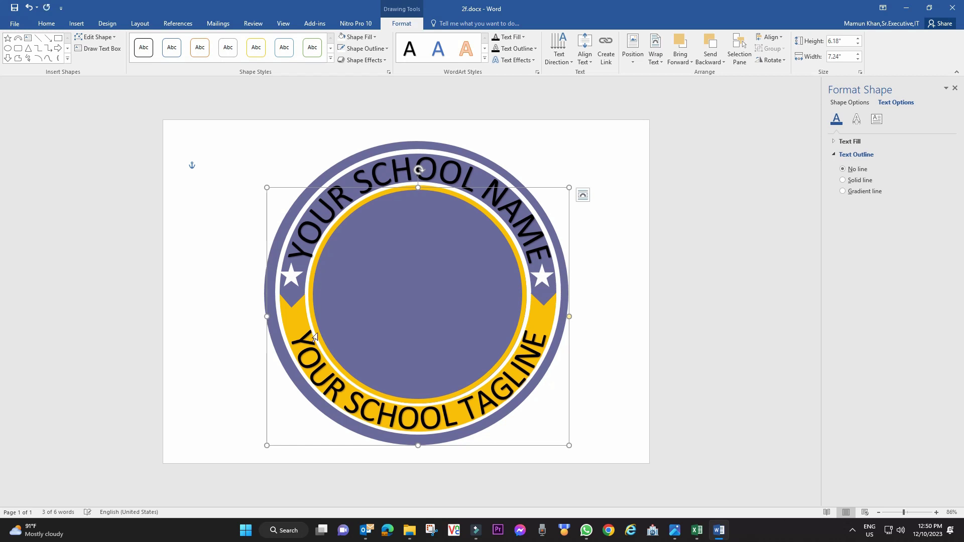
{"action": "left_click", "coordinate": [710, 170]}
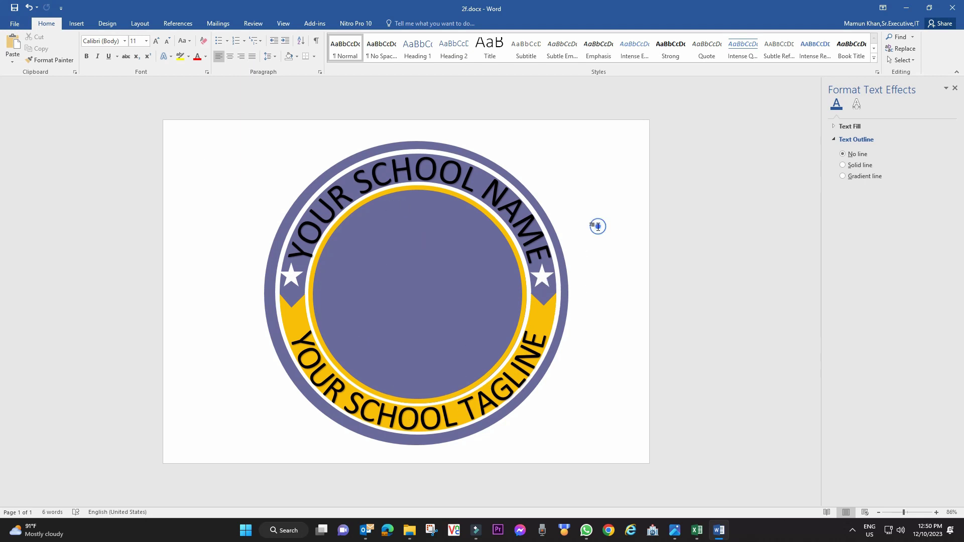
Insert Logo PNG.png from the TSU Logo folder, set it In Front of Text, and shrink it
{"action": "left_click", "coordinate": [85, 25]}
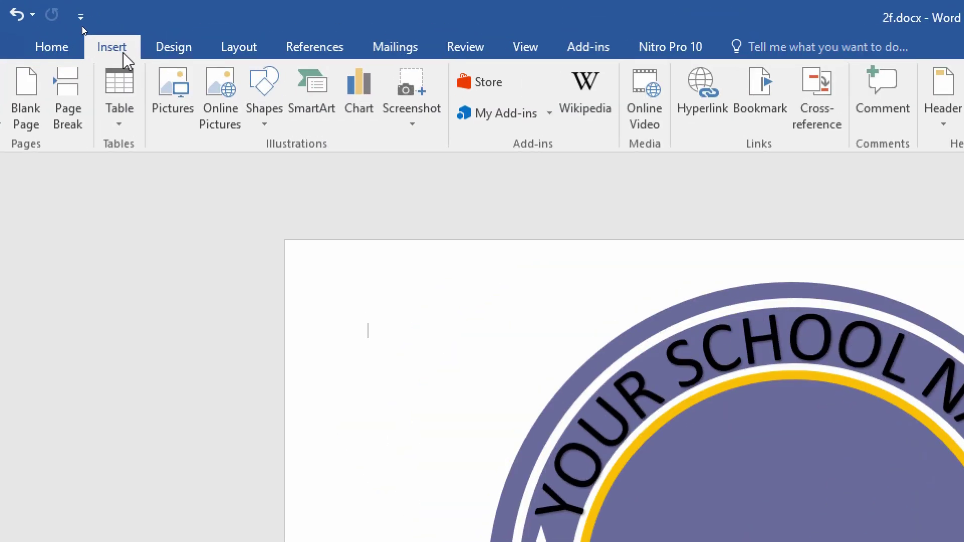
{"action": "left_click", "coordinate": [172, 103]}
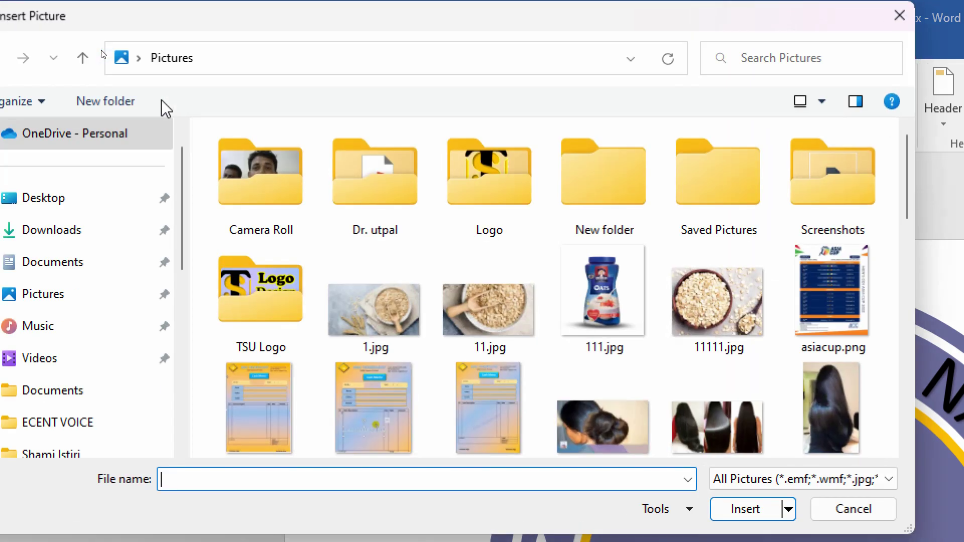
{"action": "double_click", "coordinate": [259, 294]}
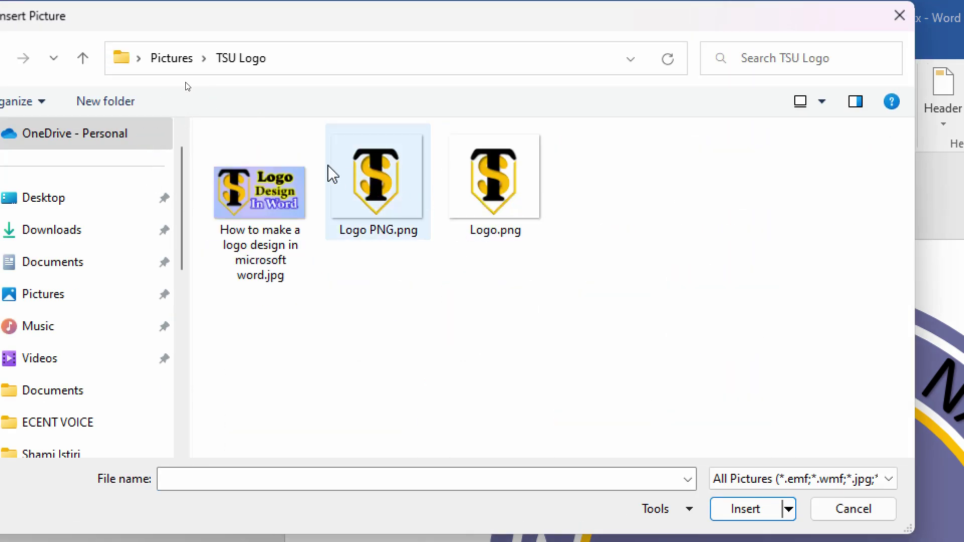
{"action": "left_click", "coordinate": [397, 196]}
{"action": "double_click", "coordinate": [396, 196]}
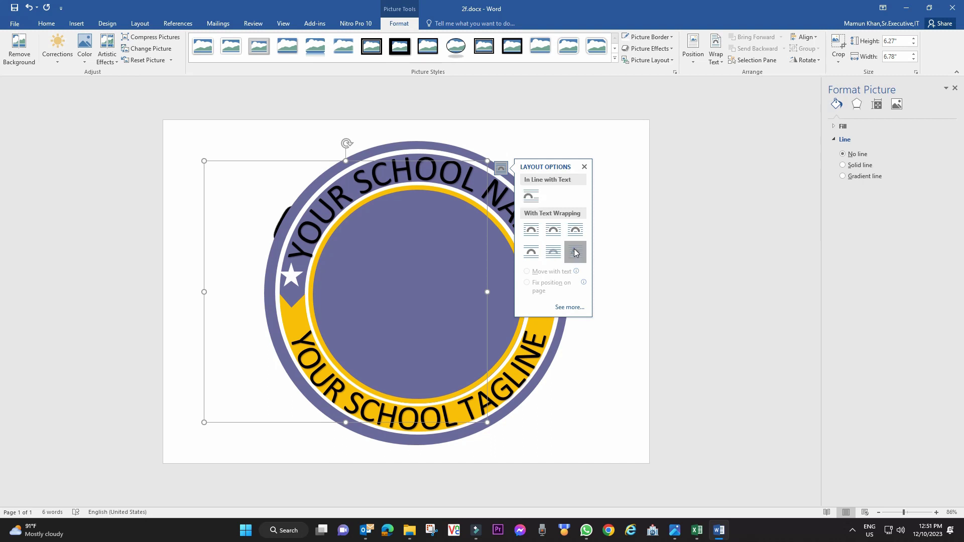
{"action": "left_click", "coordinate": [575, 251]}
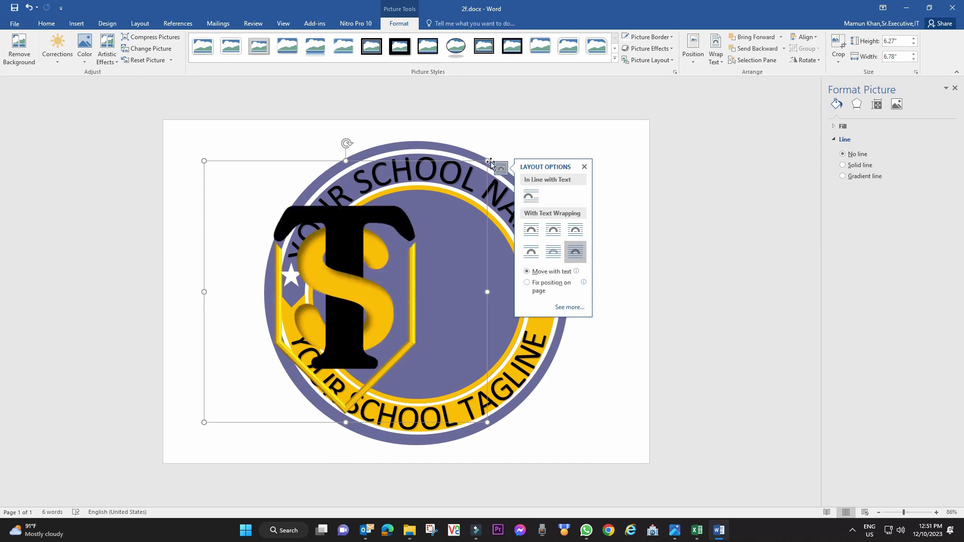
{"action": "left_click_drag", "start_coordinate": [487, 160], "coordinate": [399, 242]}
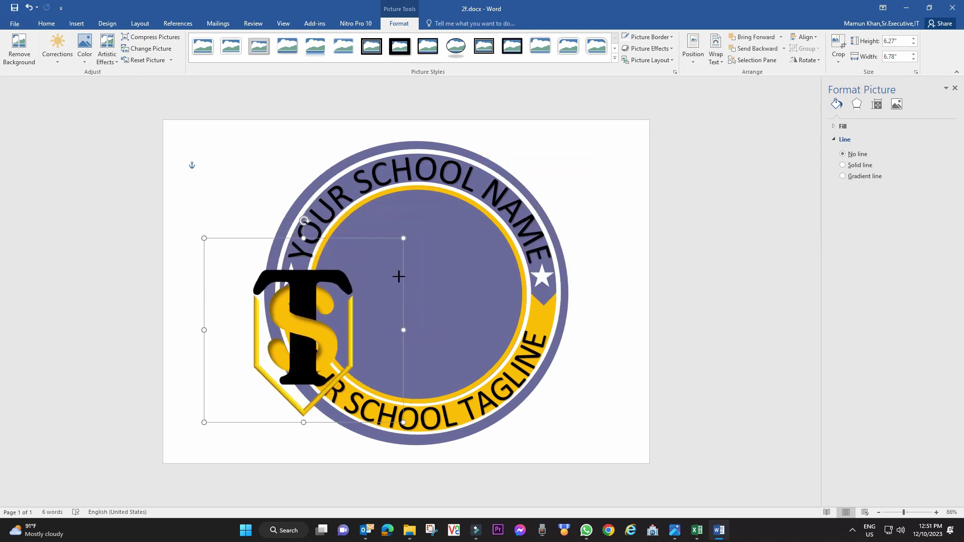
Centre the TS monogram in the inner gold ring and enlarge it to 4.76 × 5.15 inches
{"action": "mouse_move", "coordinate": [303, 340]}
{"action": "left_mouse_down"}
{"action": "mouse_move", "coordinate": [416, 292]}
{"action": "mouse_move", "coordinate": [418, 277]}
{"action": "left_mouse_up"}
{"action": "left_click", "coordinate": [570, 258]}
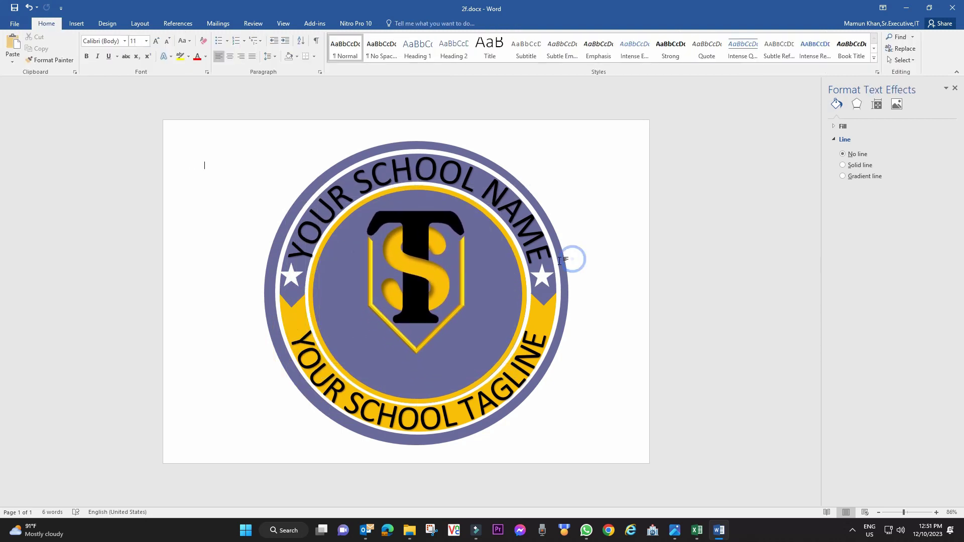
{"action": "left_click", "coordinate": [411, 271]}
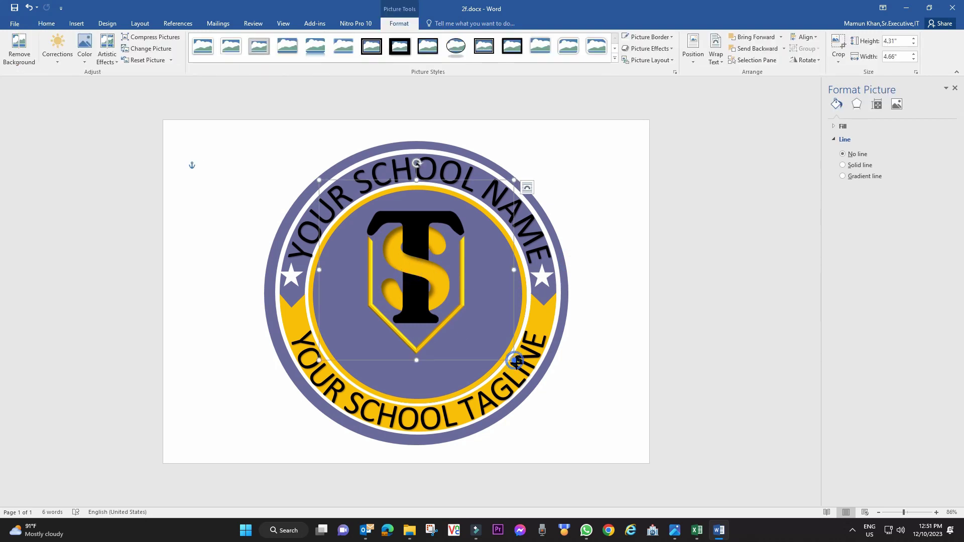
{"action": "left_click_drag", "start_coordinate": [513, 360], "coordinate": [519, 369]}
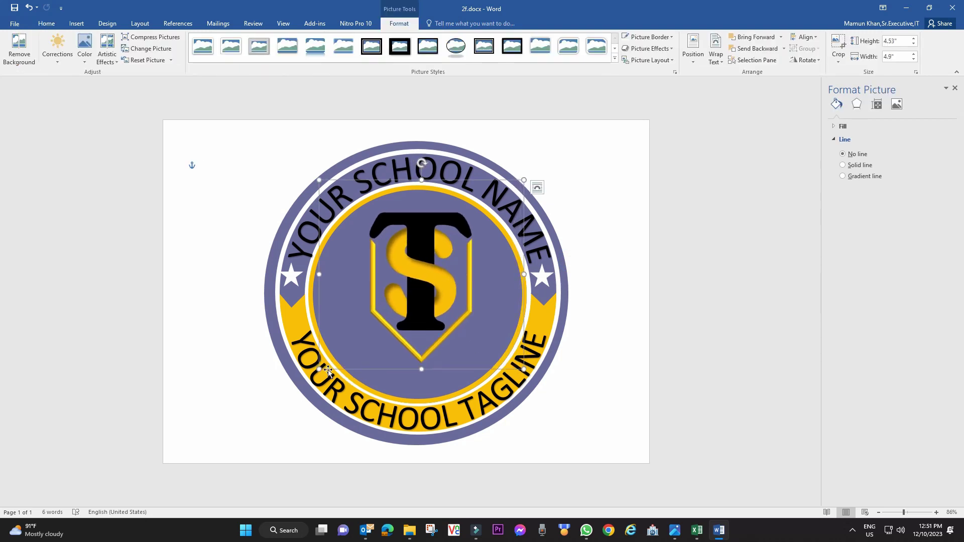
{"action": "left_click_drag", "start_coordinate": [318, 370], "coordinate": [310, 377]}
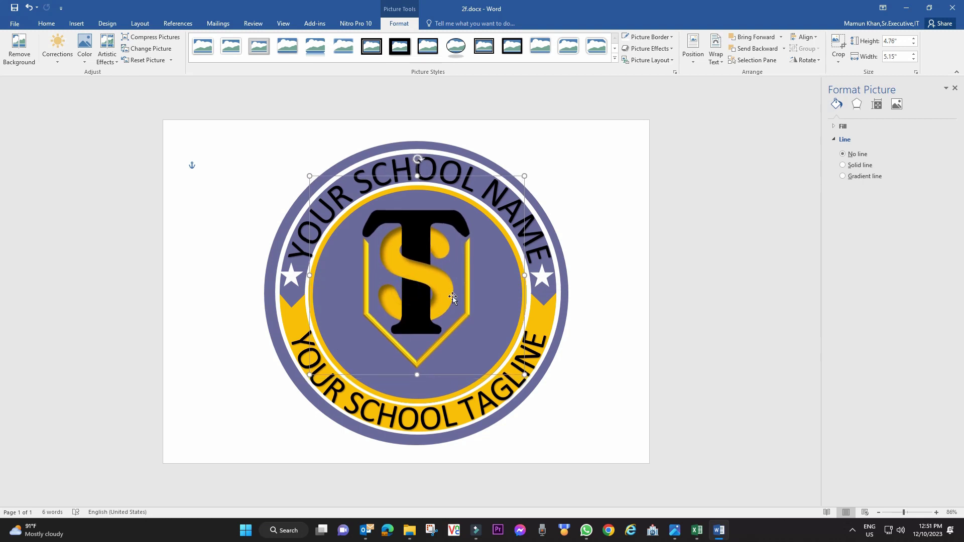
{"action": "left_click", "coordinate": [605, 261]}
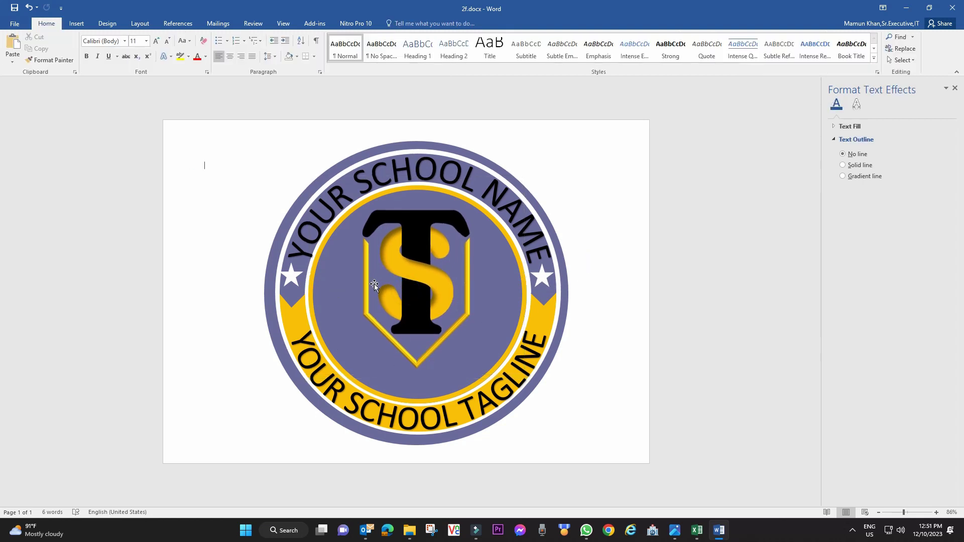
Add plain black WordArt reading 'Est: 1997' and place it just below the monogram
{"action": "left_click", "coordinate": [76, 23]}
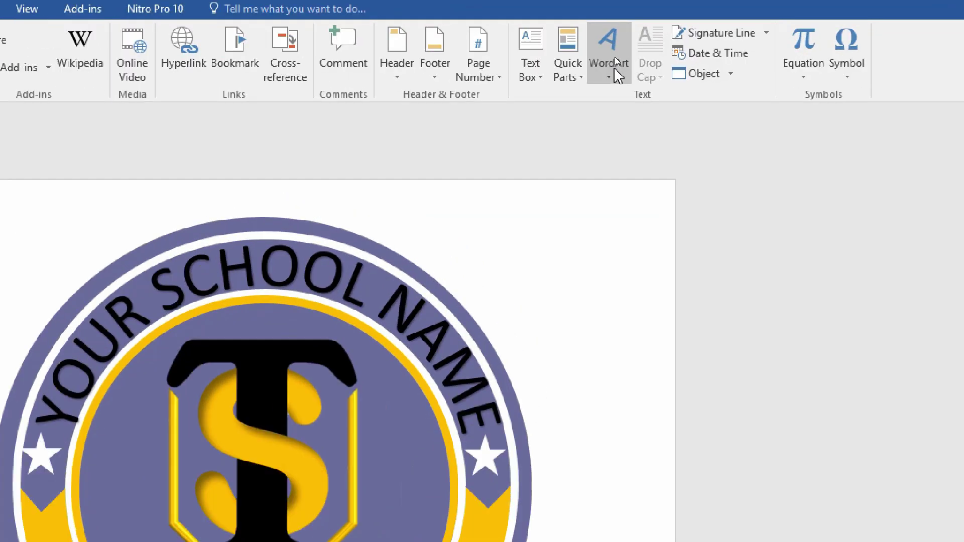
{"action": "left_click", "coordinate": [615, 56]}
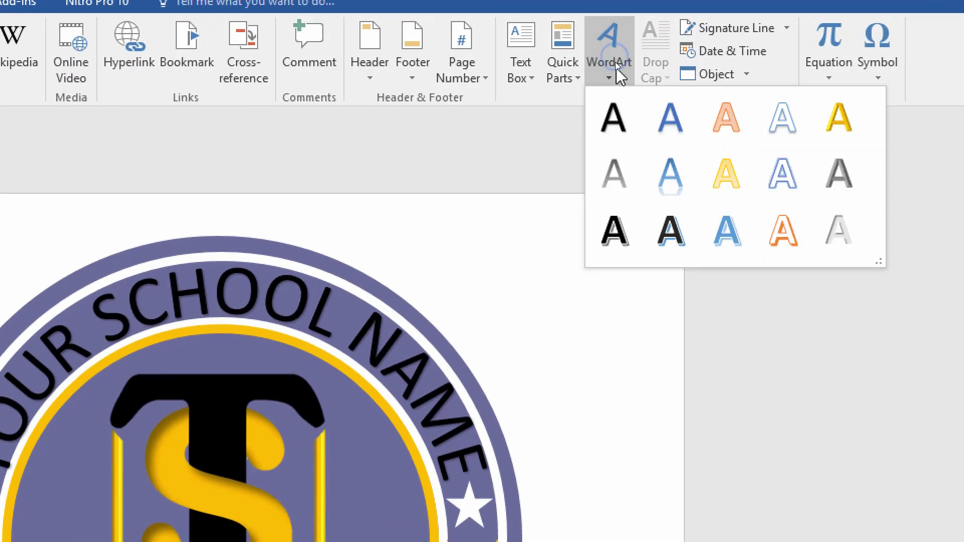
{"action": "left_click", "coordinate": [613, 120]}
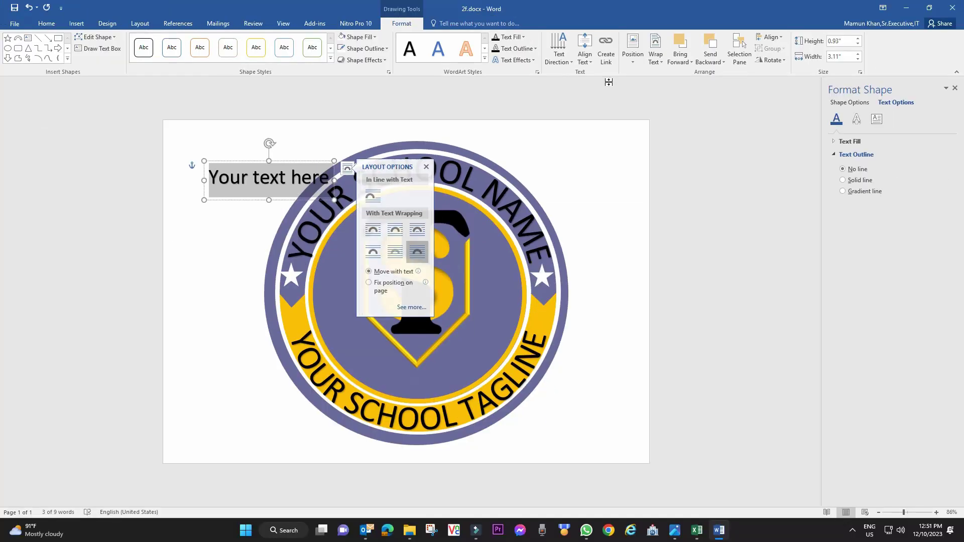
{"action": "double_click", "coordinate": [279, 181]}
{"action": "triple_click", "coordinate": [278, 181]}
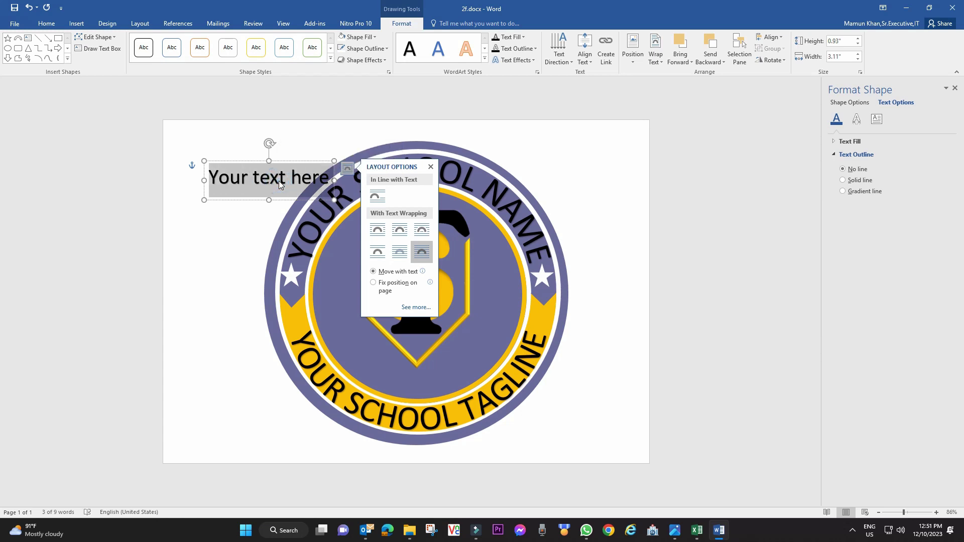
{"action": "type", "text": "Est: 199"}
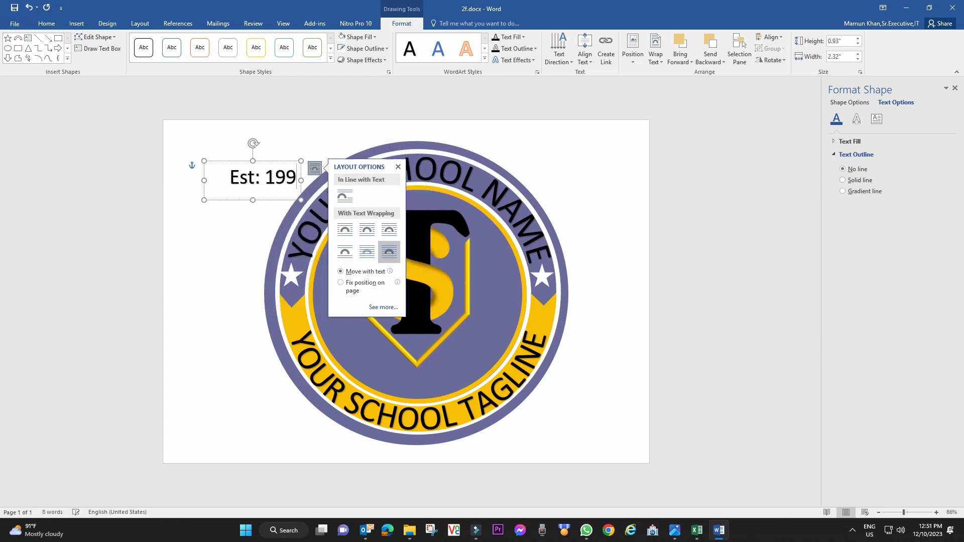
{"action": "type", "text": "7"}
{"action": "left_click_drag", "start_coordinate": [286, 161], "coordinate": [437, 364]}
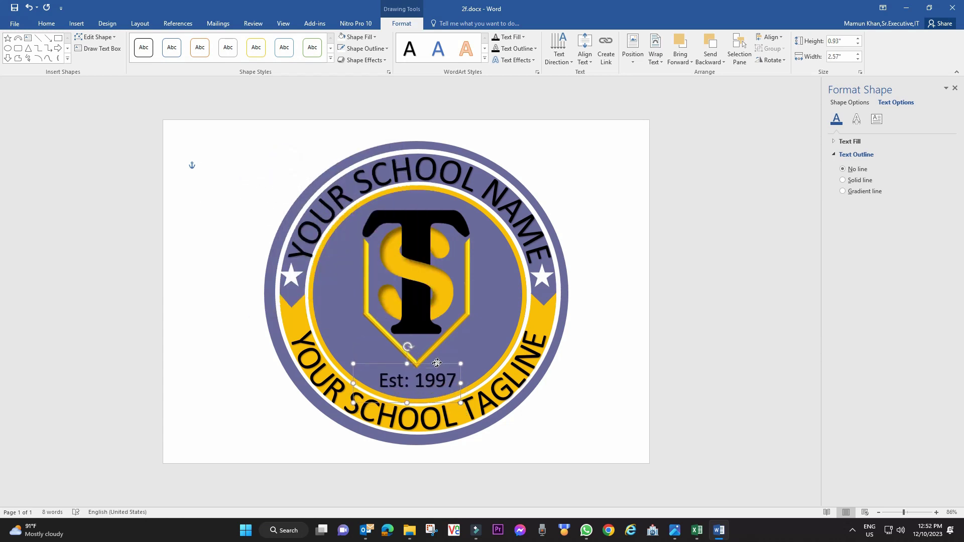
{"action": "left_click", "coordinate": [594, 334]}
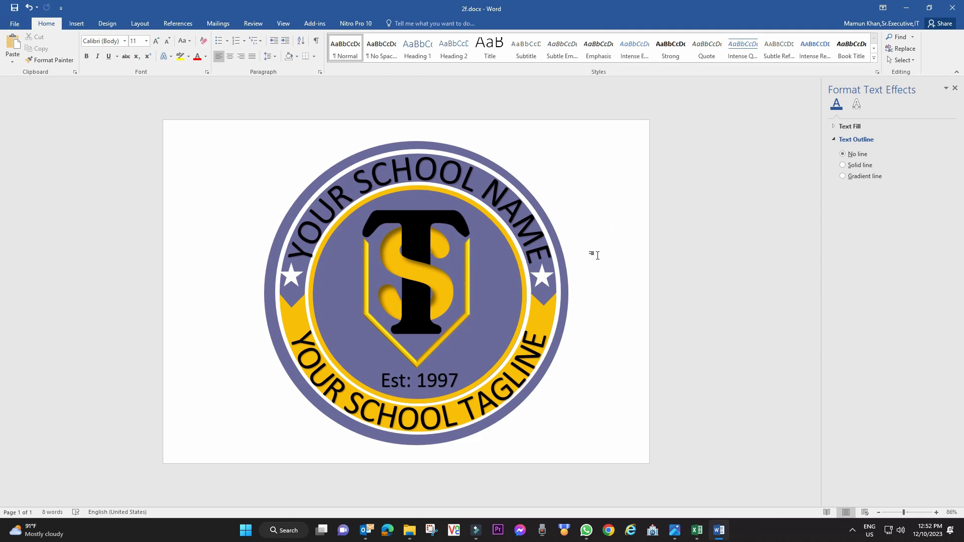
{"action": "scroll", "coordinate": [597, 249], "scroll_direction": "up", "scroll_amount": 4}
{"action": "scroll", "coordinate": [435, 218], "scroll_direction": "up", "scroll_amount": 3}
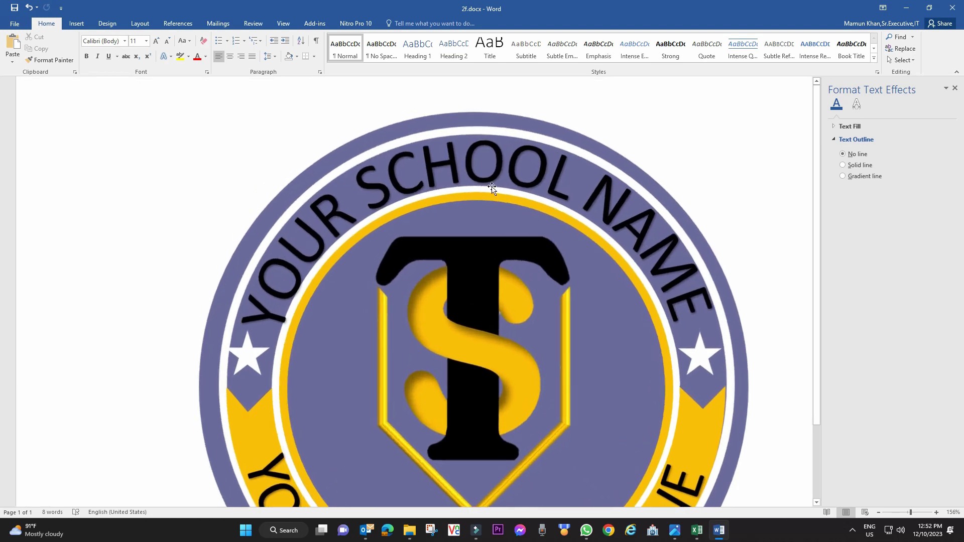
{"action": "scroll", "coordinate": [435, 218], "scroll_direction": "down", "scroll_amount": 3}
{"action": "scroll", "coordinate": [441, 210], "scroll_direction": "up", "scroll_amount": 3}
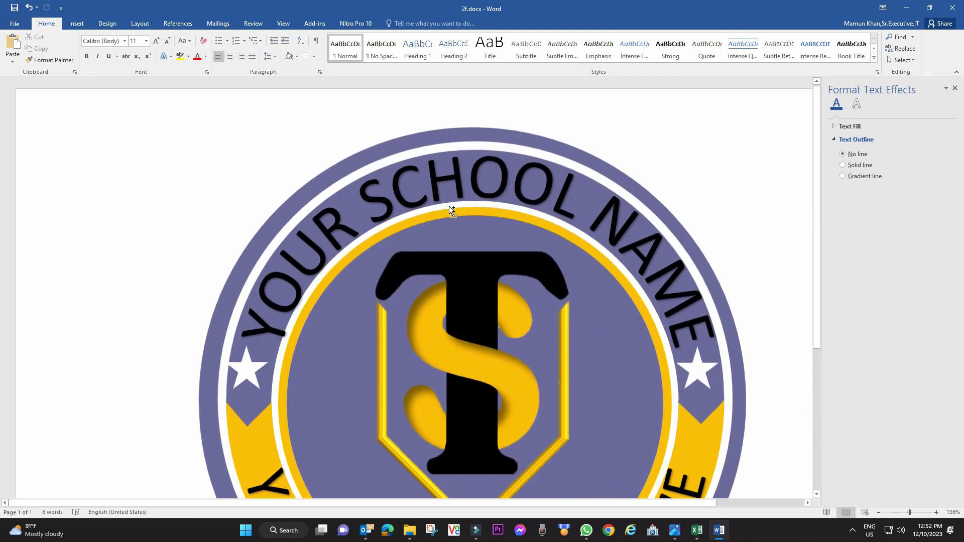
{"action": "scroll", "coordinate": [449, 205], "scroll_direction": "down", "scroll_amount": 3, "text": "ctrl"}
{"action": "scroll", "coordinate": [449, 206], "scroll_direction": "down", "scroll_amount": 2, "text": "ctrl"}
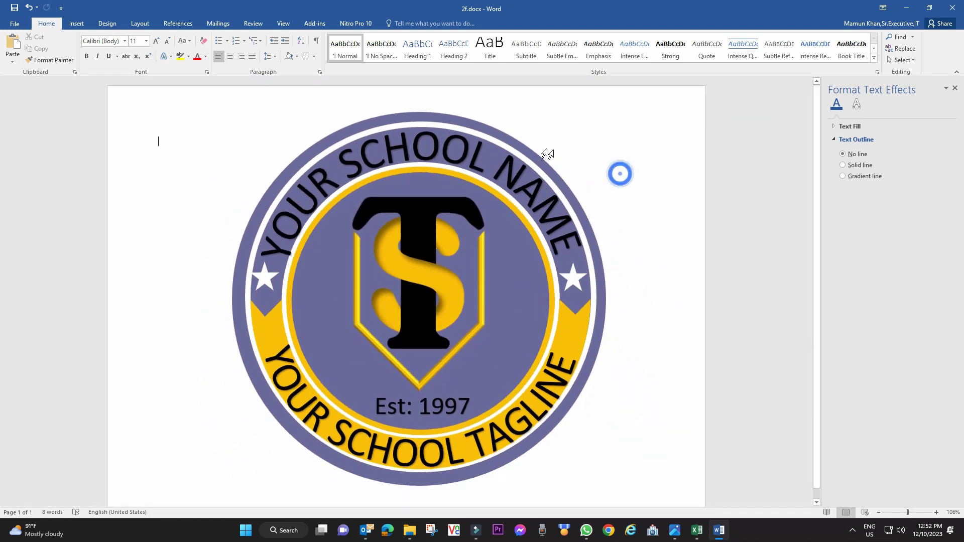
Save the document, then choose the Desktop and PDF as the Save As location and type
{"action": "left_click", "coordinate": [15, 24]}
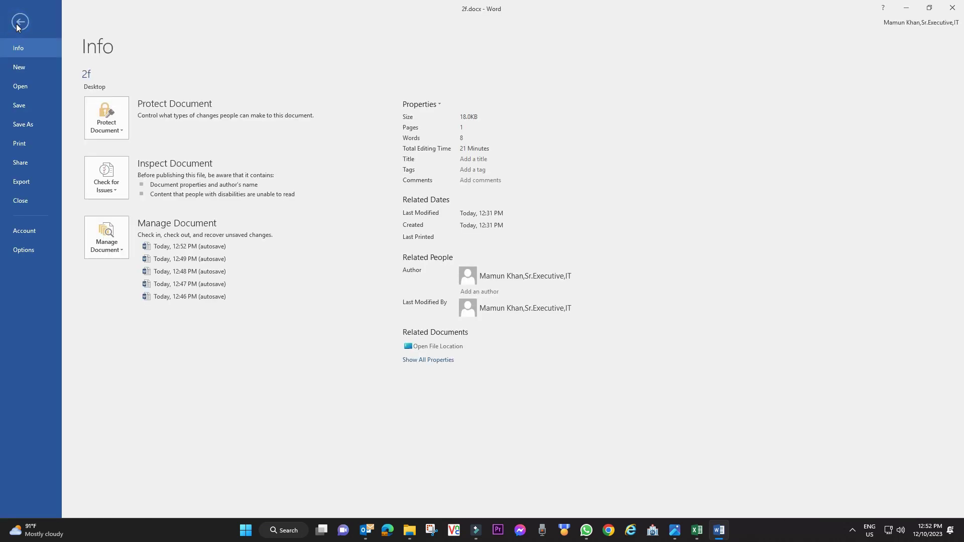
{"action": "left_click", "coordinate": [34, 109]}
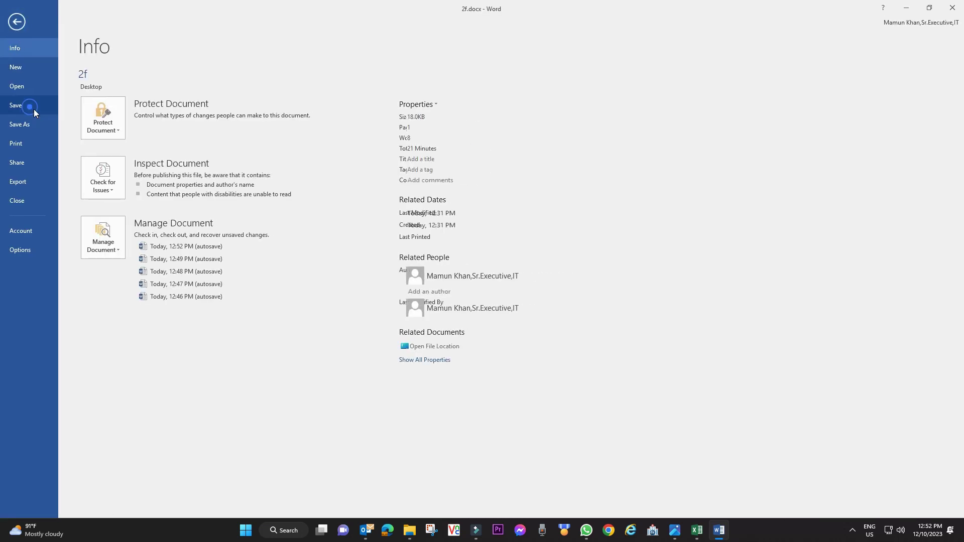
{"action": "left_click", "coordinate": [15, 24]}
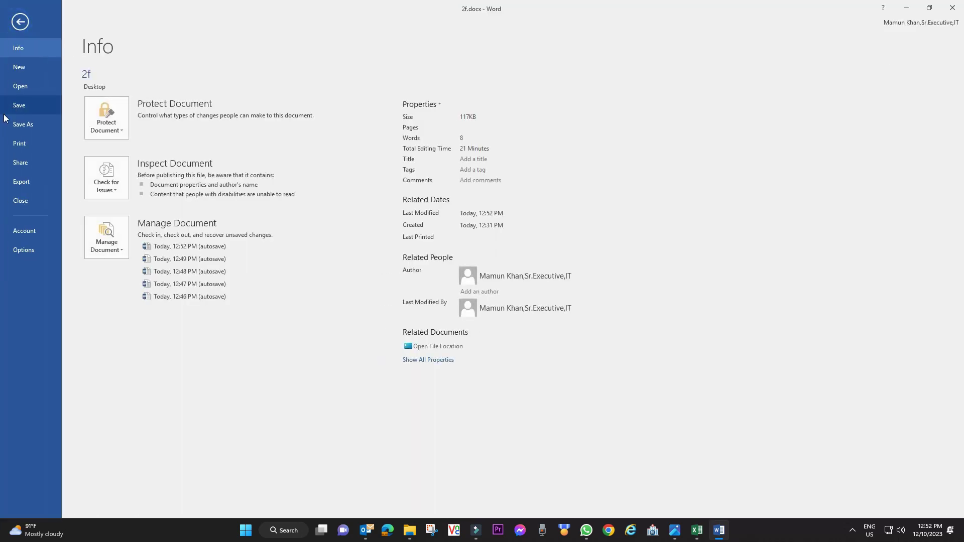
{"action": "left_click", "coordinate": [25, 124]}
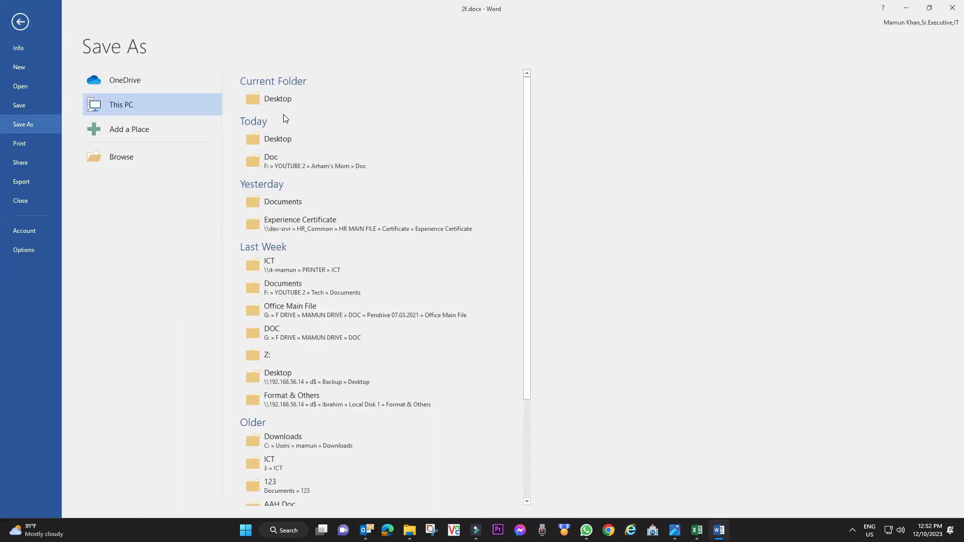
{"action": "left_click", "coordinate": [283, 103]}
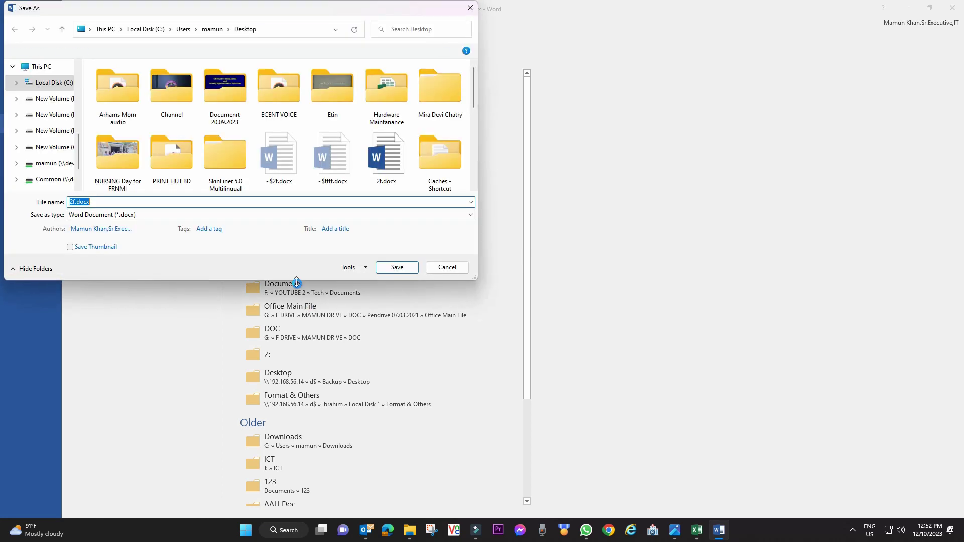
{"action": "left_click", "coordinate": [238, 215]}
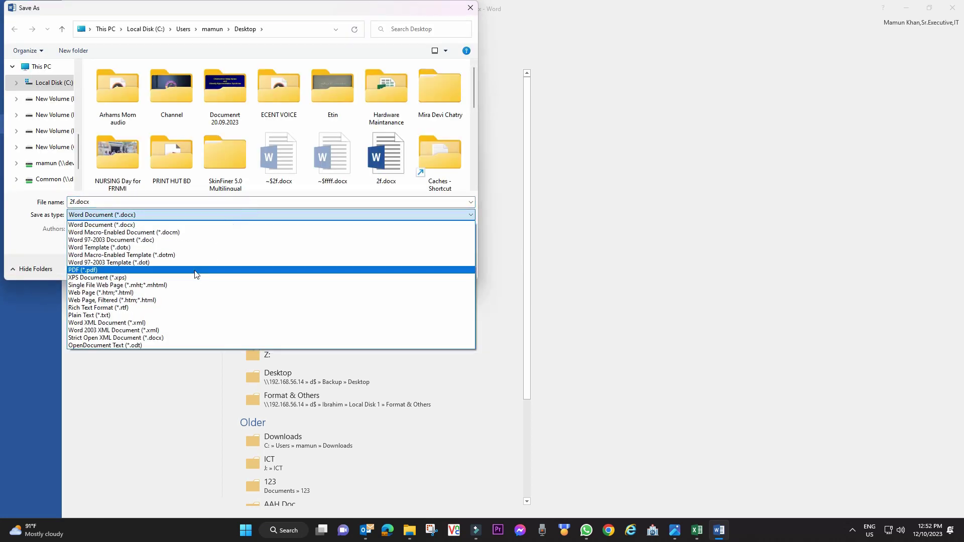
{"action": "left_click", "coordinate": [198, 268]}
Publish the PDF as School Logo New and minimize Nitro Pro to return to Word
{"action": "double_click", "coordinate": [95, 202]}
{"action": "type", "text": "Sch"}
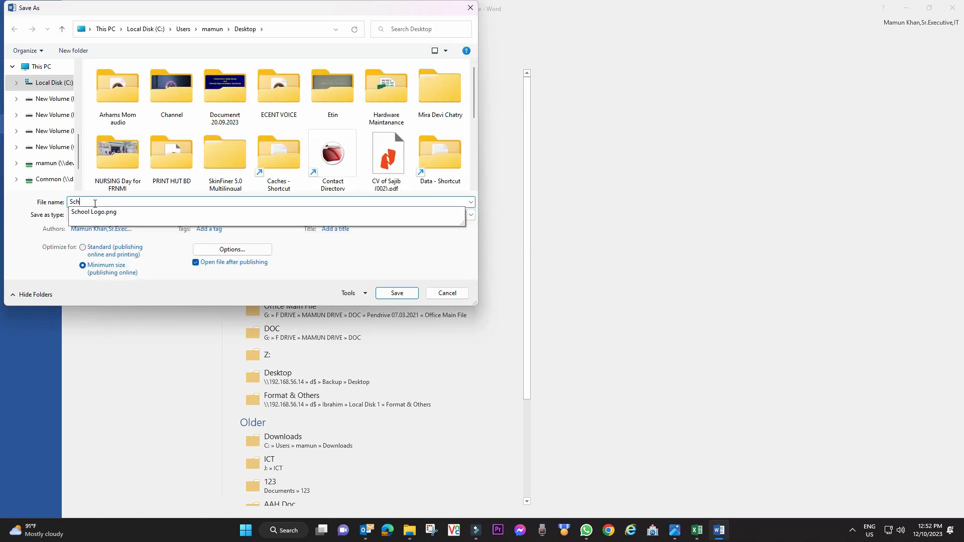
{"action": "type", "text": "ool Logo New"}
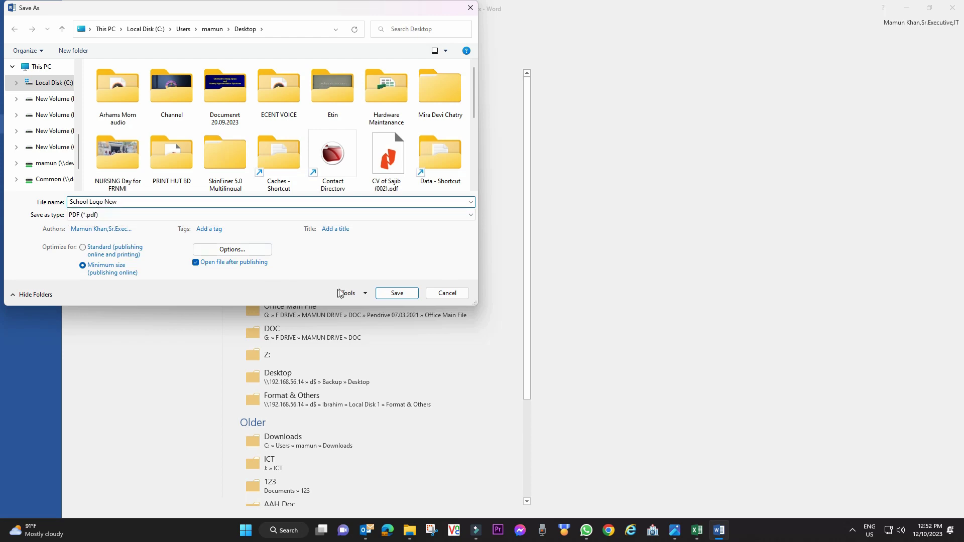
{"action": "key", "text": "Return"}
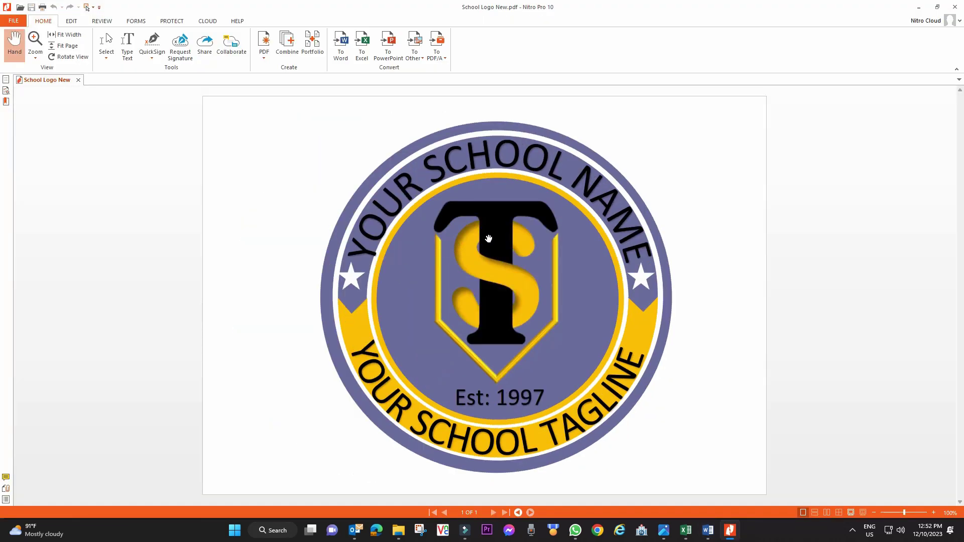
{"action": "scroll", "coordinate": [491, 235], "scroll_direction": "up", "scroll_amount": 1}
{"action": "scroll", "coordinate": [491, 235], "scroll_direction": "up", "scroll_amount": 1}
{"action": "scroll", "coordinate": [491, 234], "scroll_direction": "up", "scroll_amount": 1}
{"action": "left_click", "coordinate": [918, 7]}
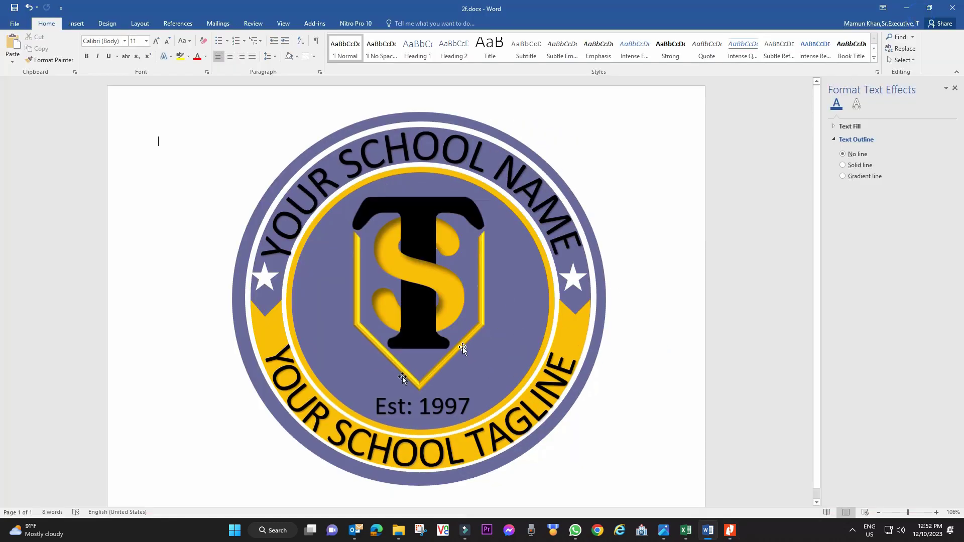
Search Windows for 'photo' and launch Adobe Photoshop 2020
{"action": "left_click", "coordinate": [235, 530]}
{"action": "type", "text": "p"}
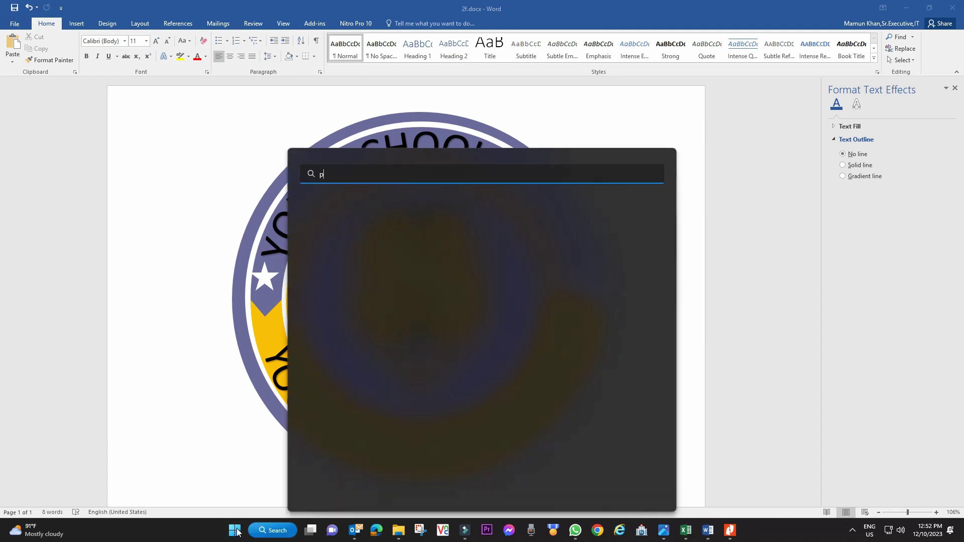
{"action": "type", "text": "hoto"}
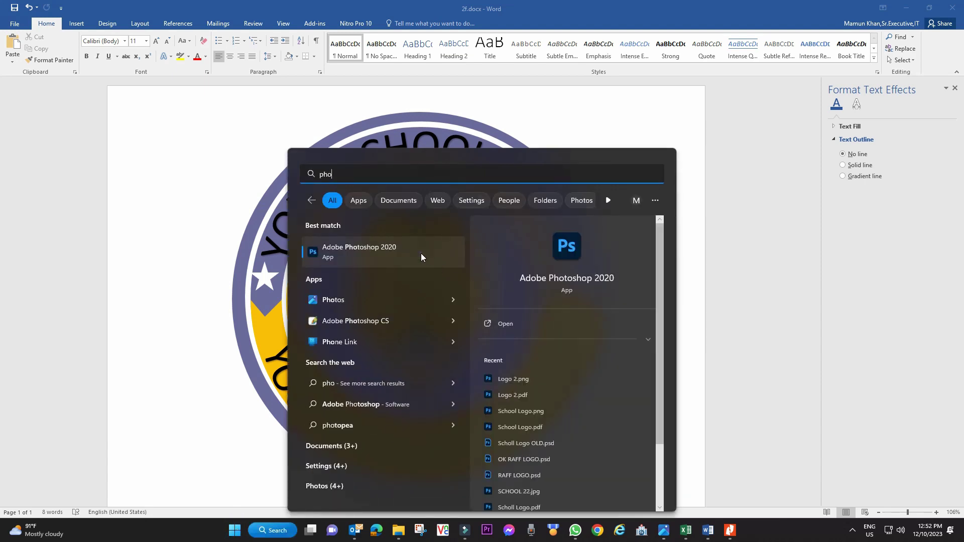
{"action": "left_click", "coordinate": [421, 253]}
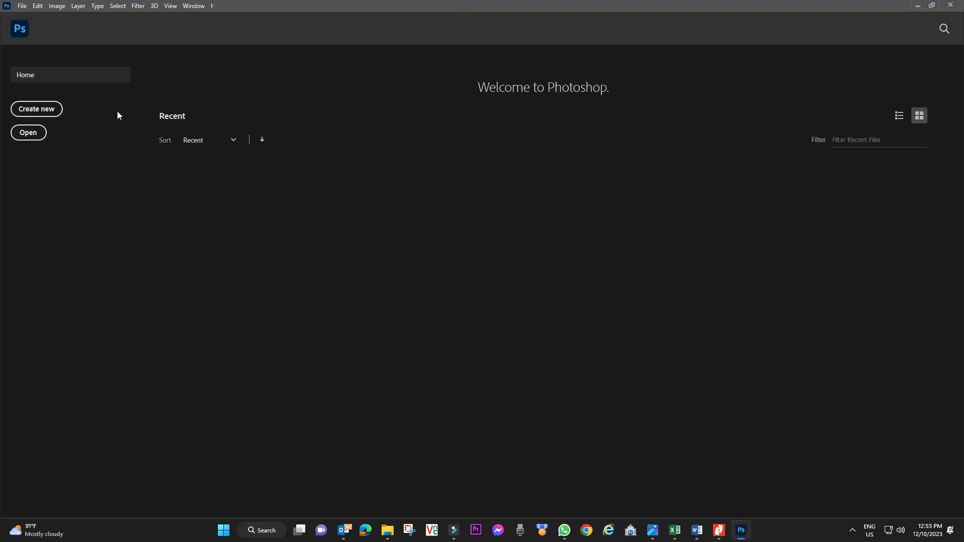
Open School Logo New.pdf from the Desktop and accept the Import PDF defaults
{"action": "left_click", "coordinate": [22, 6]}
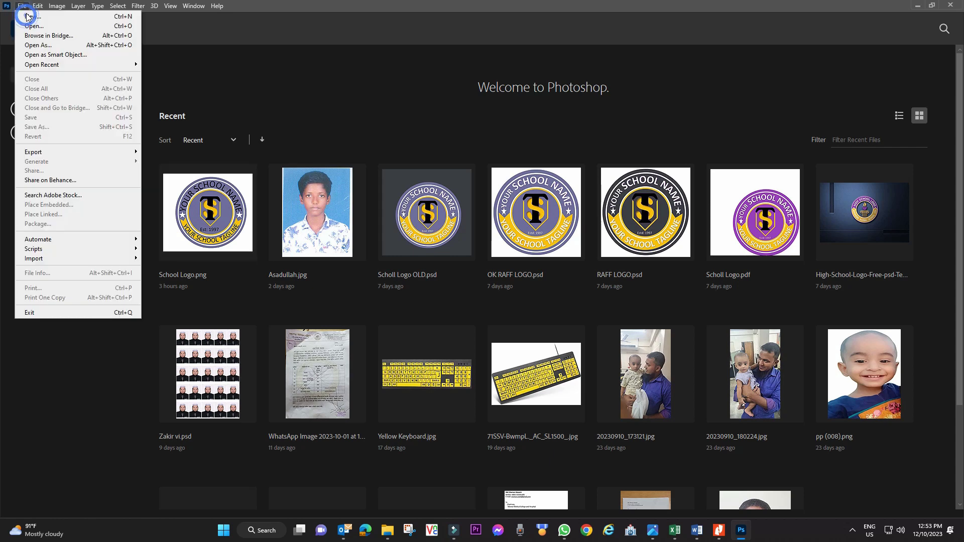
{"action": "left_click", "coordinate": [34, 27]}
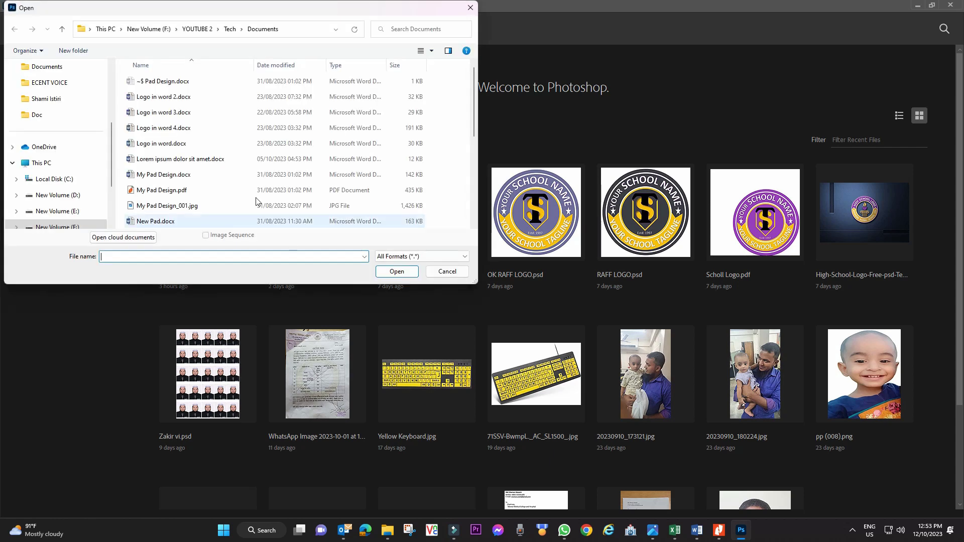
{"action": "scroll", "coordinate": [70, 166], "scroll_direction": "up", "scroll_amount": 2}
{"action": "scroll", "coordinate": [75, 158], "scroll_direction": "up", "scroll_amount": 1}
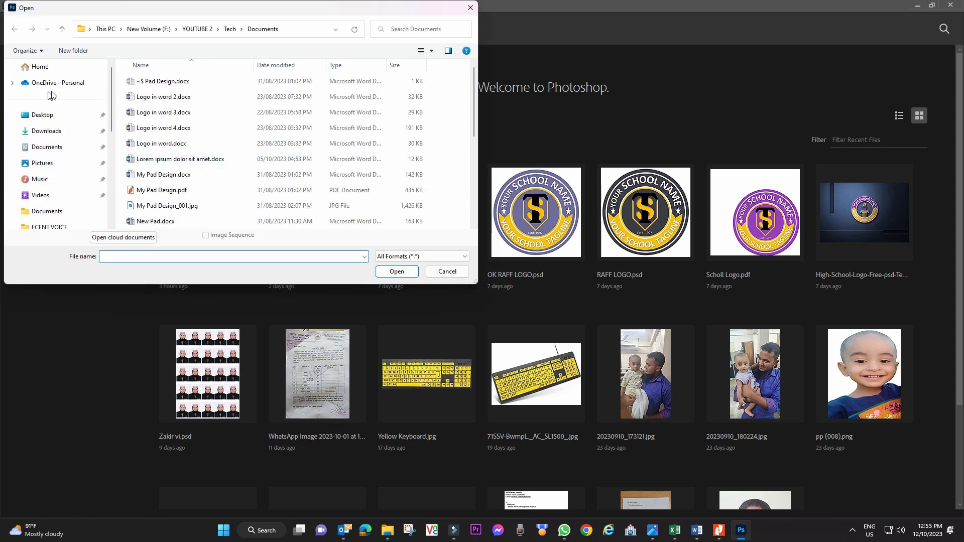
{"action": "left_click", "coordinate": [60, 117]}
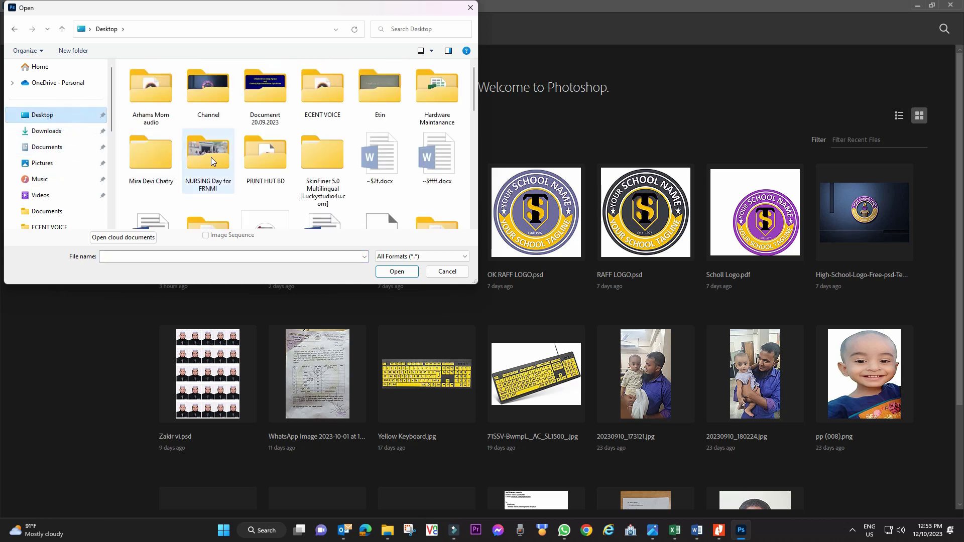
{"action": "scroll", "coordinate": [322, 160], "scroll_direction": "down", "scroll_amount": 10}
{"action": "left_click", "coordinate": [323, 110]}
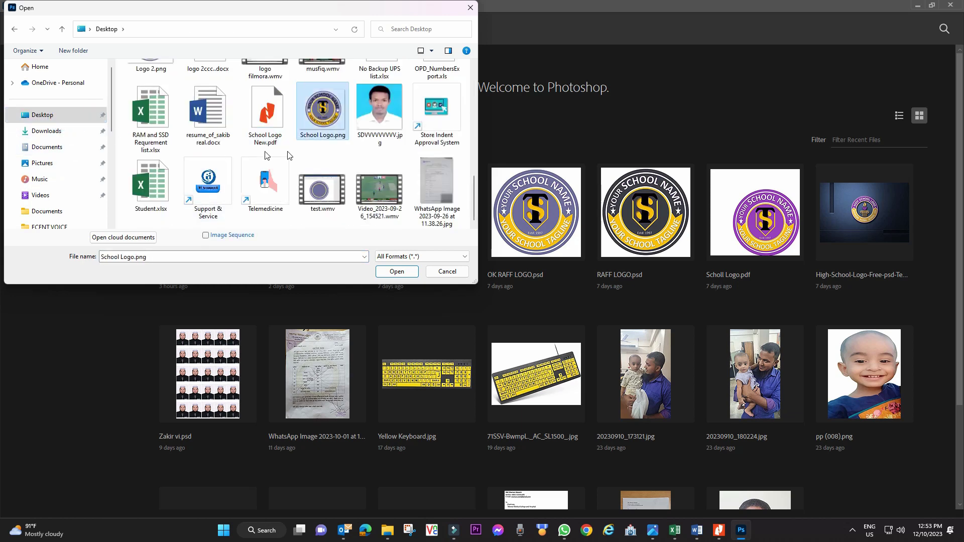
{"action": "double_click", "coordinate": [274, 125]}
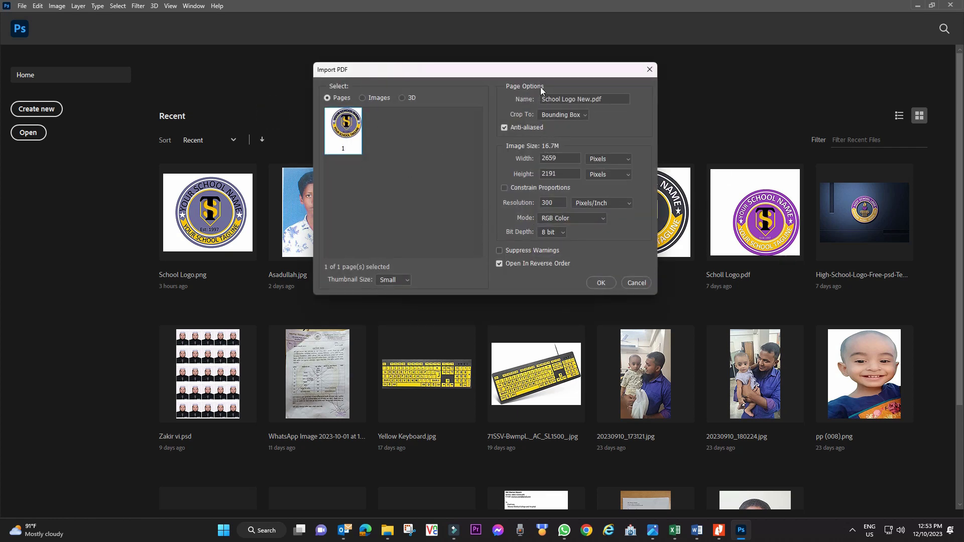
{"action": "left_click", "coordinate": [602, 283]}
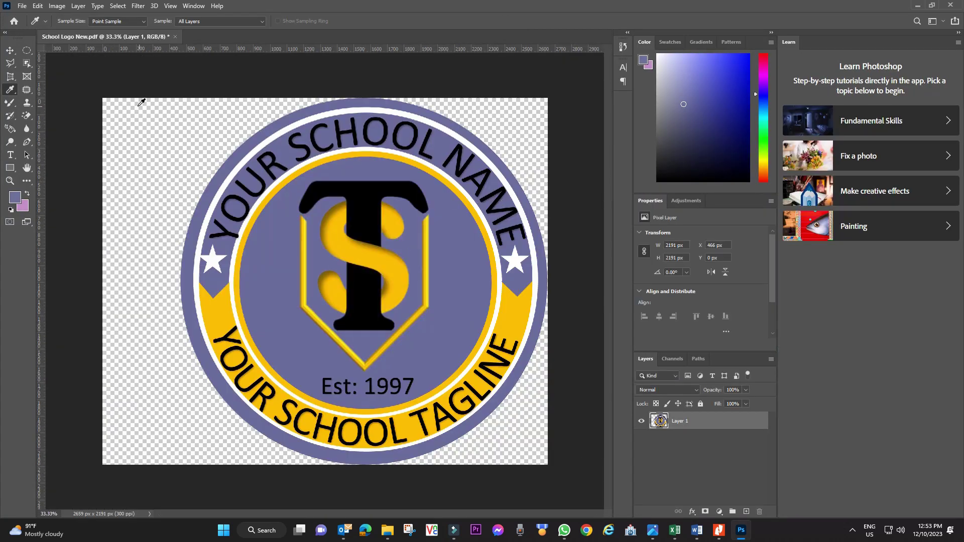
Nudge the logo left with the Move tool and save it as School Logo New.png
{"action": "left_click", "coordinate": [10, 50]}
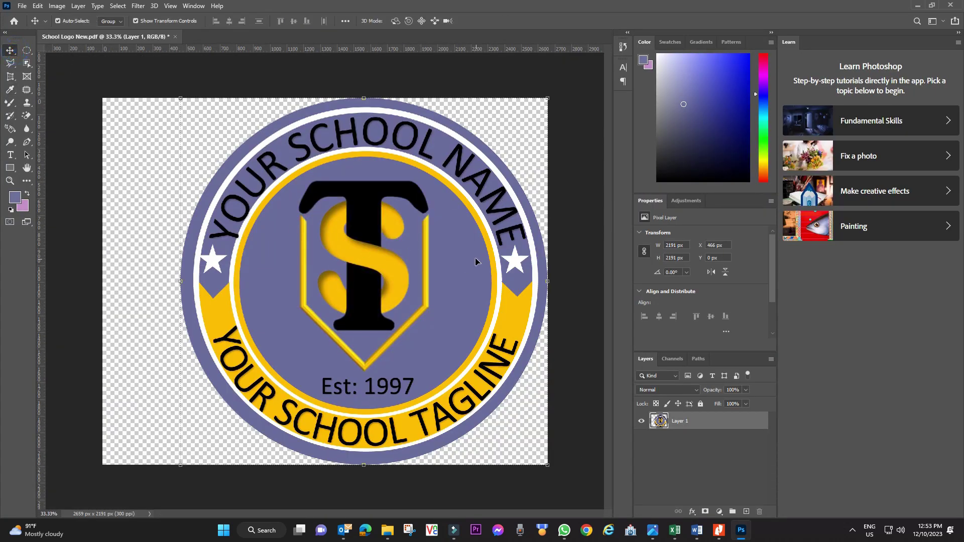
{"action": "left_click_drag", "start_coordinate": [475, 261], "coordinate": [459, 253]}
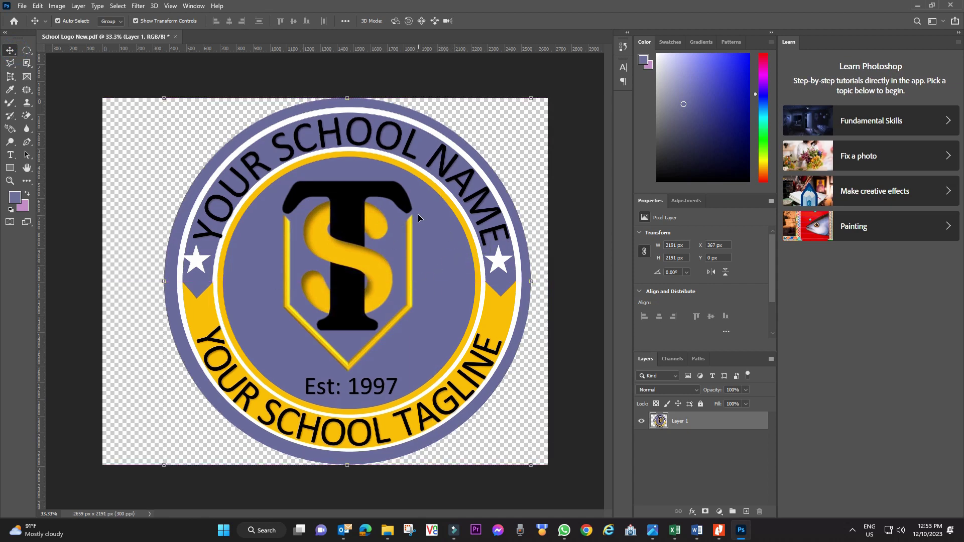
{"action": "left_click", "coordinate": [22, 6]}
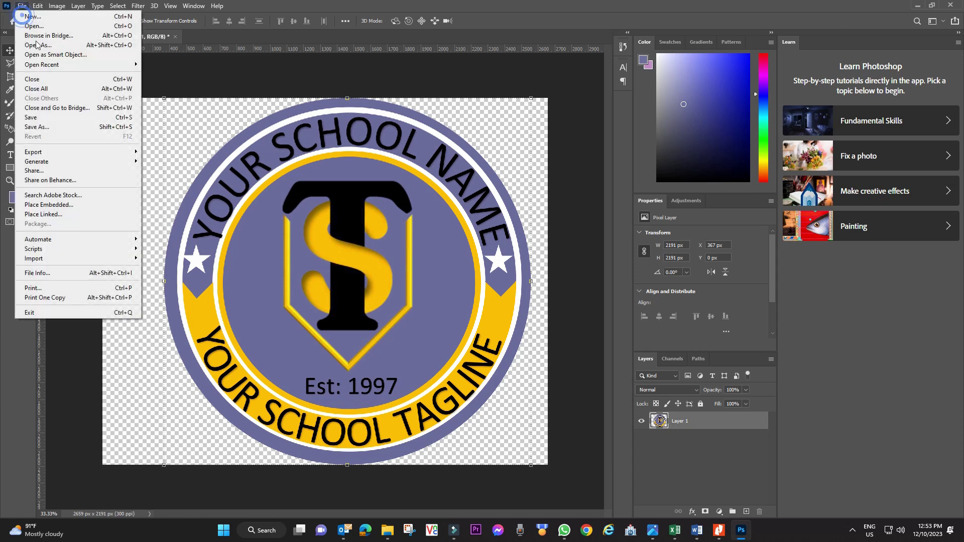
{"action": "left_click", "coordinate": [59, 121]}
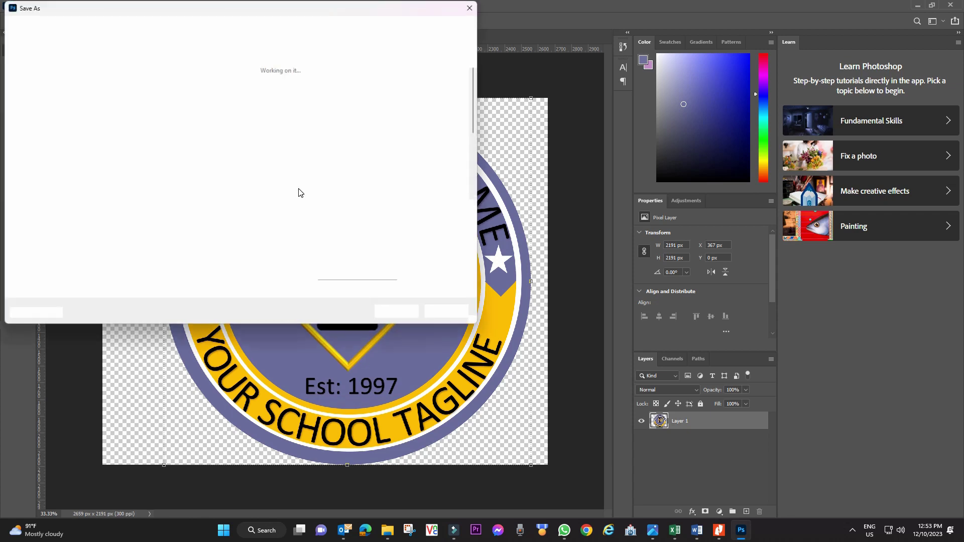
{"action": "left_click", "coordinate": [158, 233]}
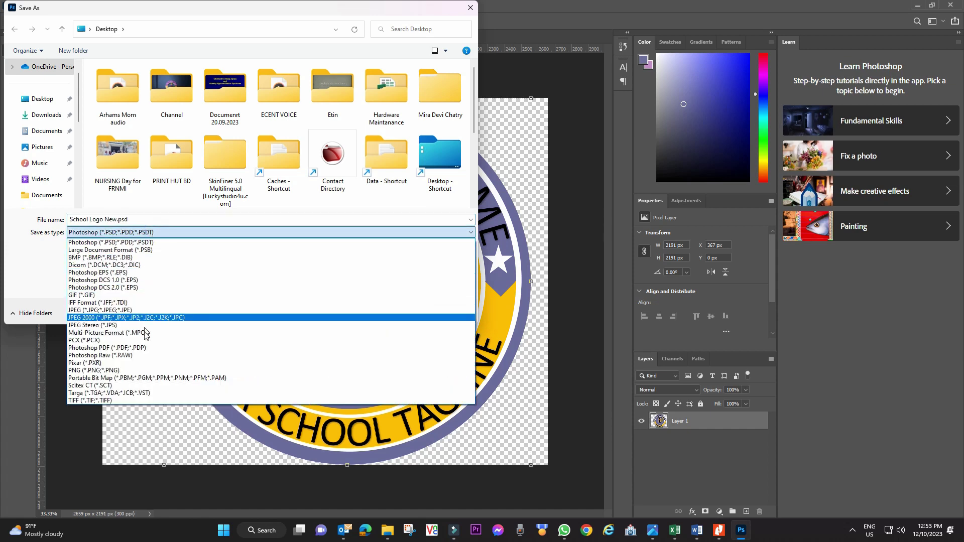
{"action": "left_click", "coordinate": [138, 370]}
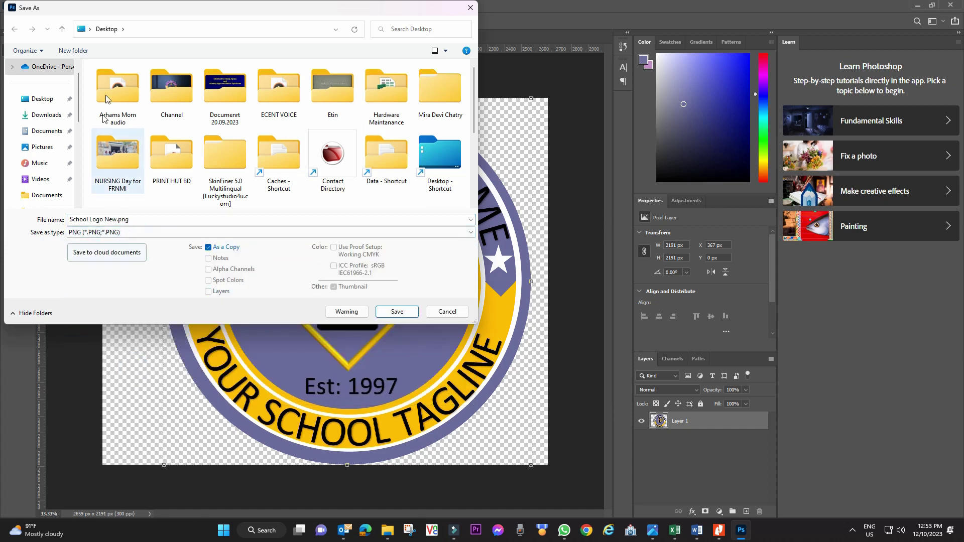
{"action": "left_click", "coordinate": [393, 308]}
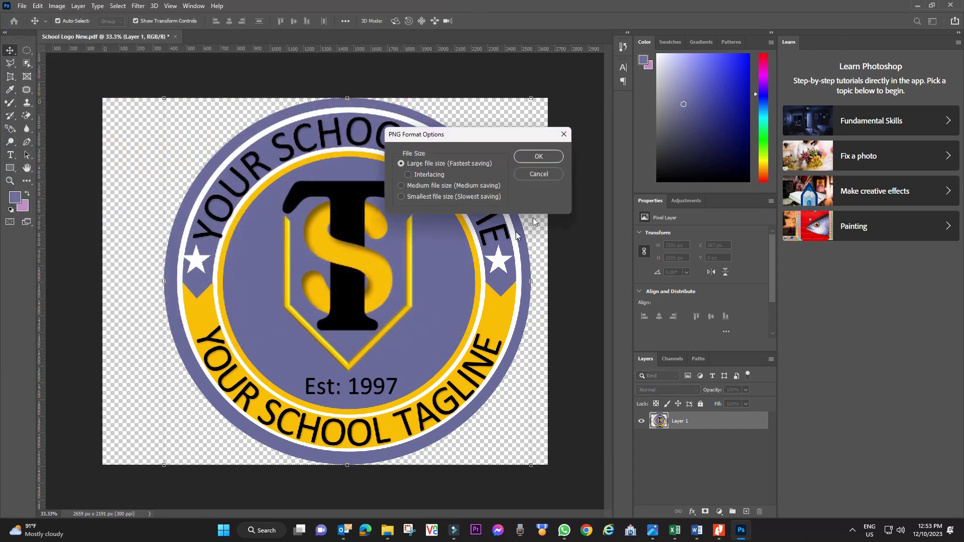
{"action": "left_click", "coordinate": [539, 156]}
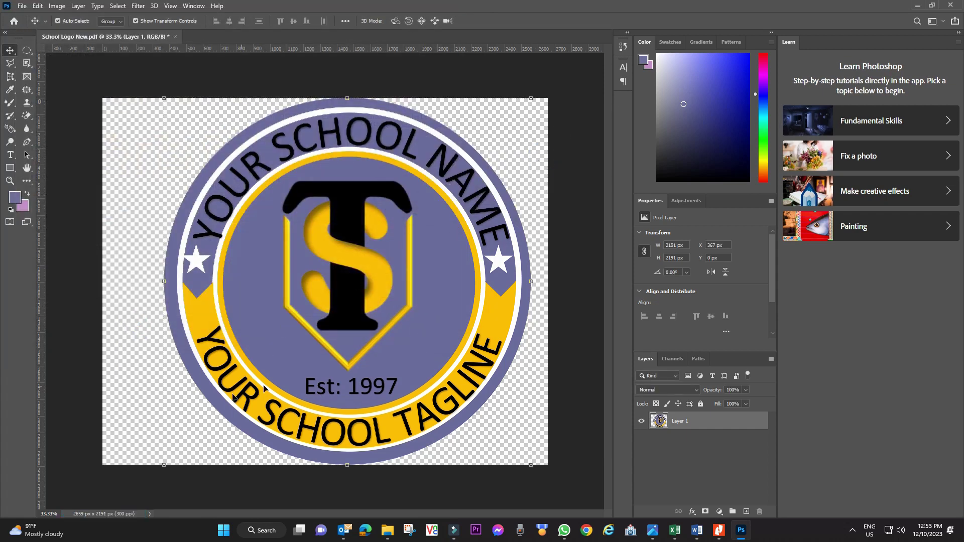
Minimize Photoshop and view School Logo New.png in the Photos app
{"action": "left_click", "coordinate": [917, 5]}
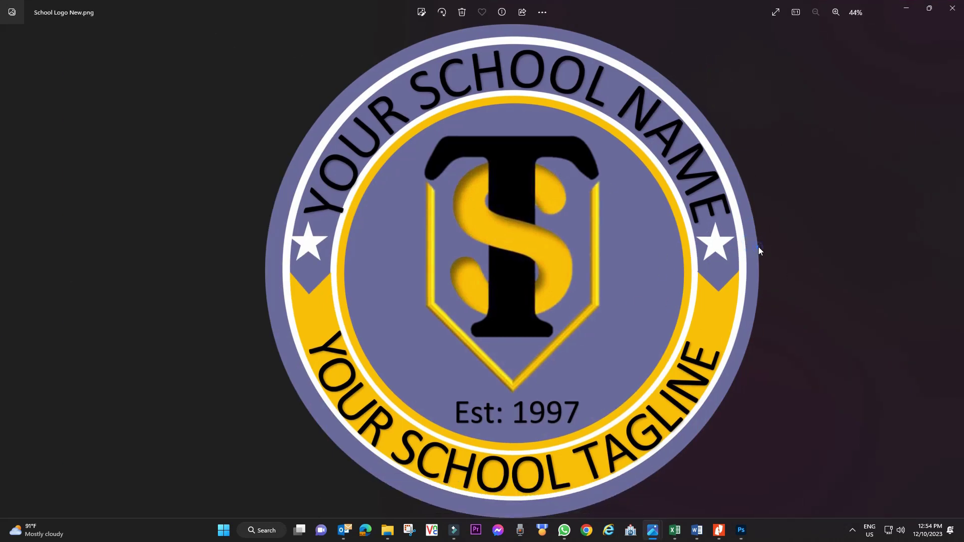
{"action": "left_click", "coordinate": [859, 236]}
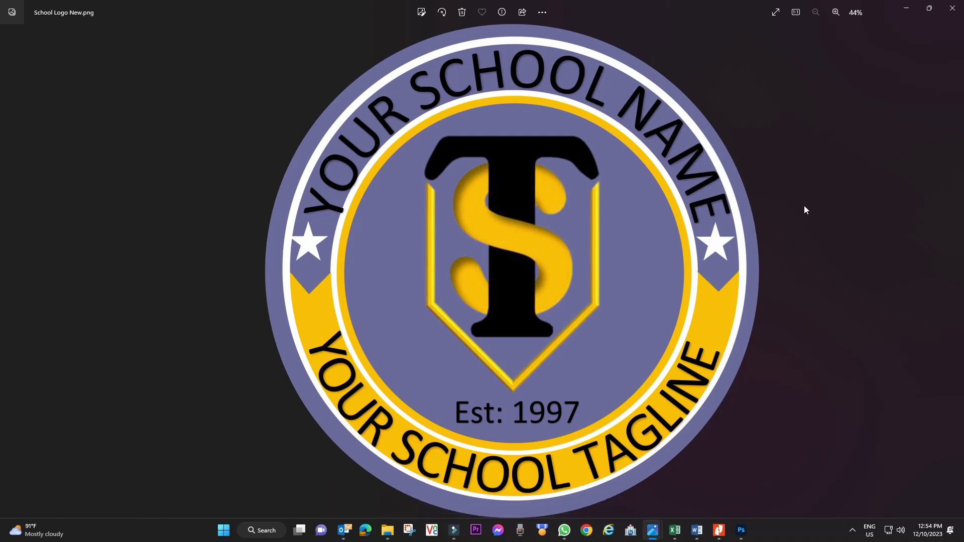